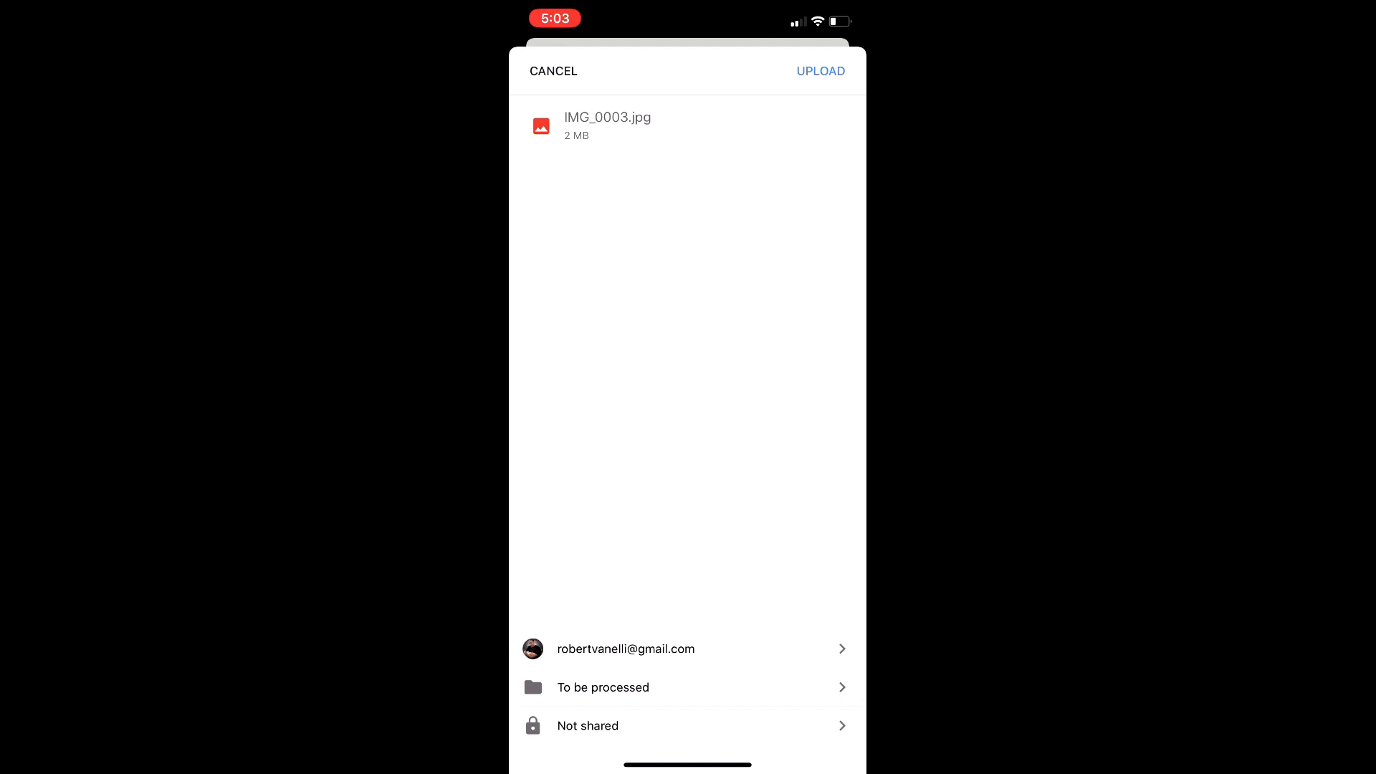
Upload IMG_0003.jpg to My Drive under the listed Google account
{"action": "left_click", "coordinate": [626, 649]}
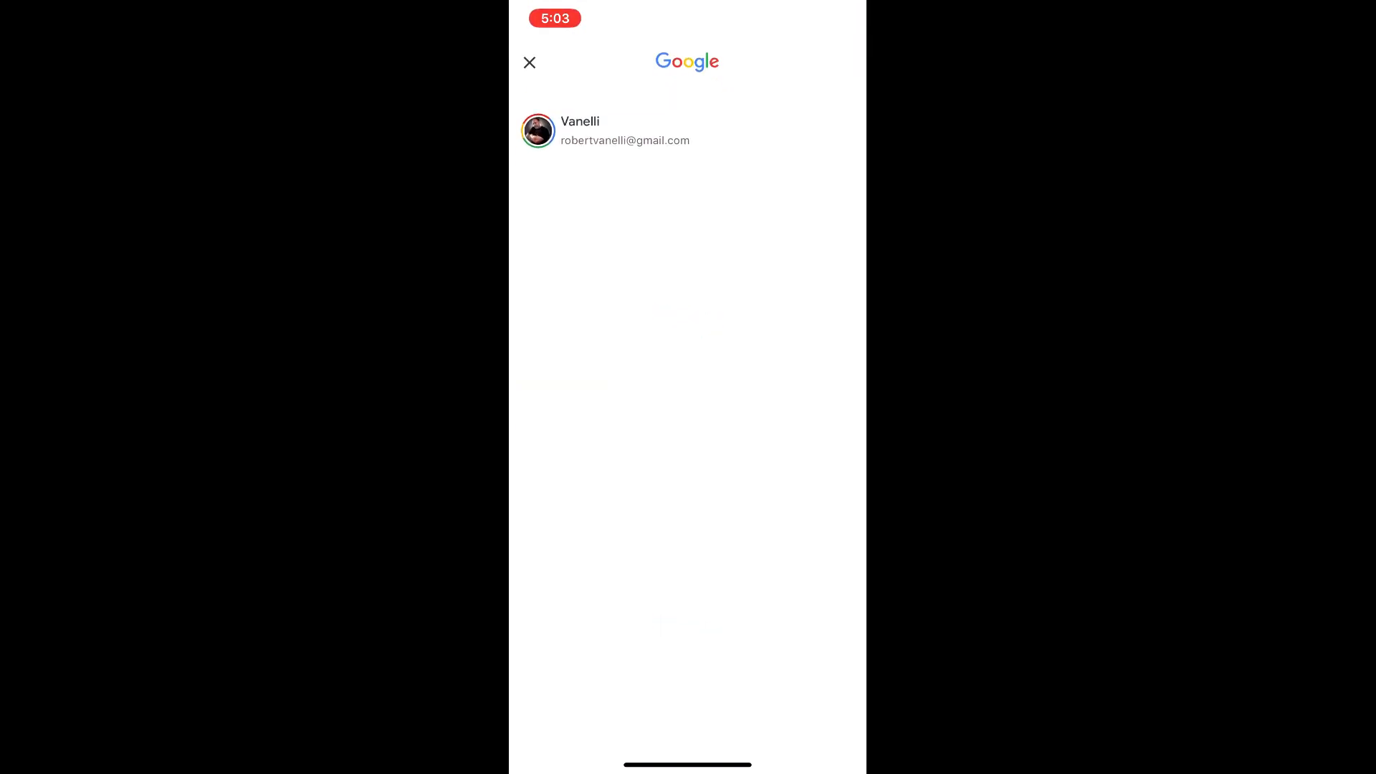
{"action": "left_click", "coordinate": [625, 132]}
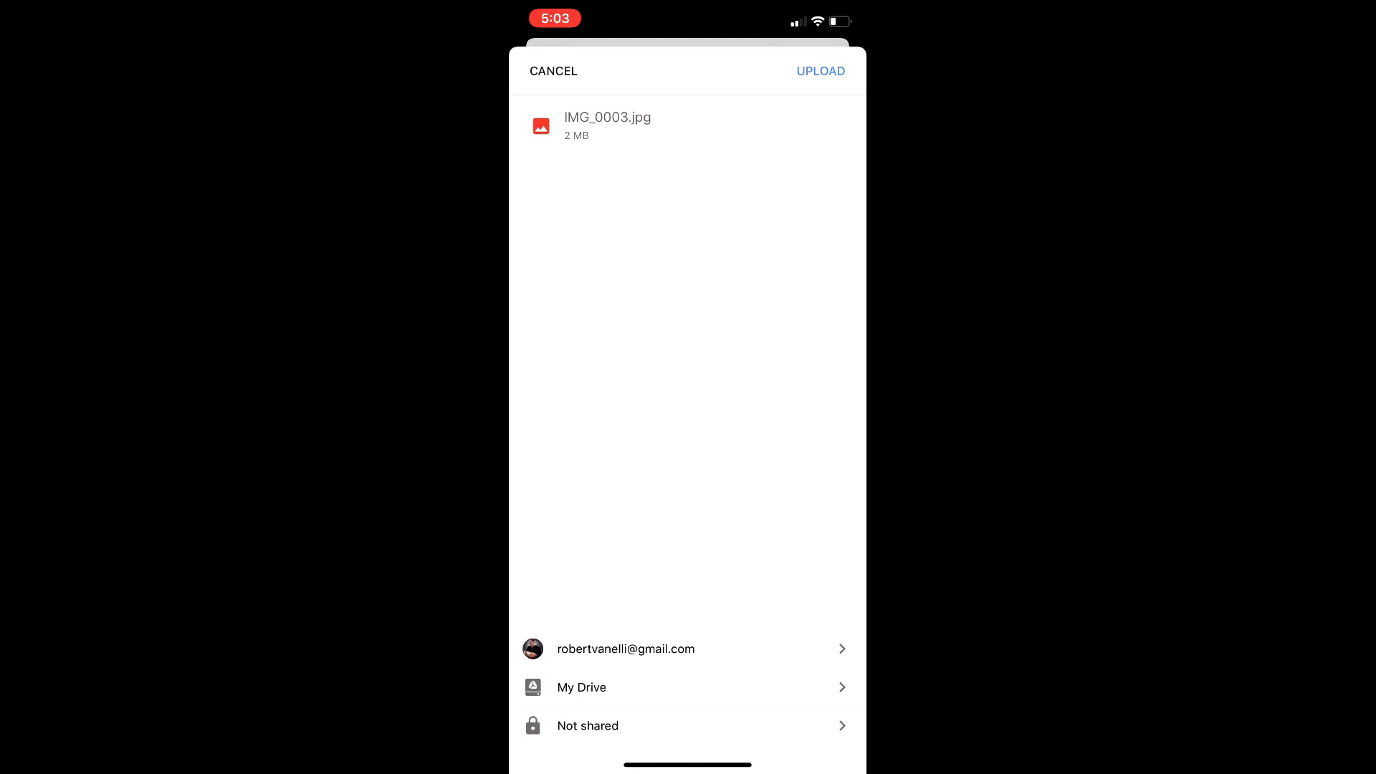
{"action": "left_click", "coordinate": [820, 71]}
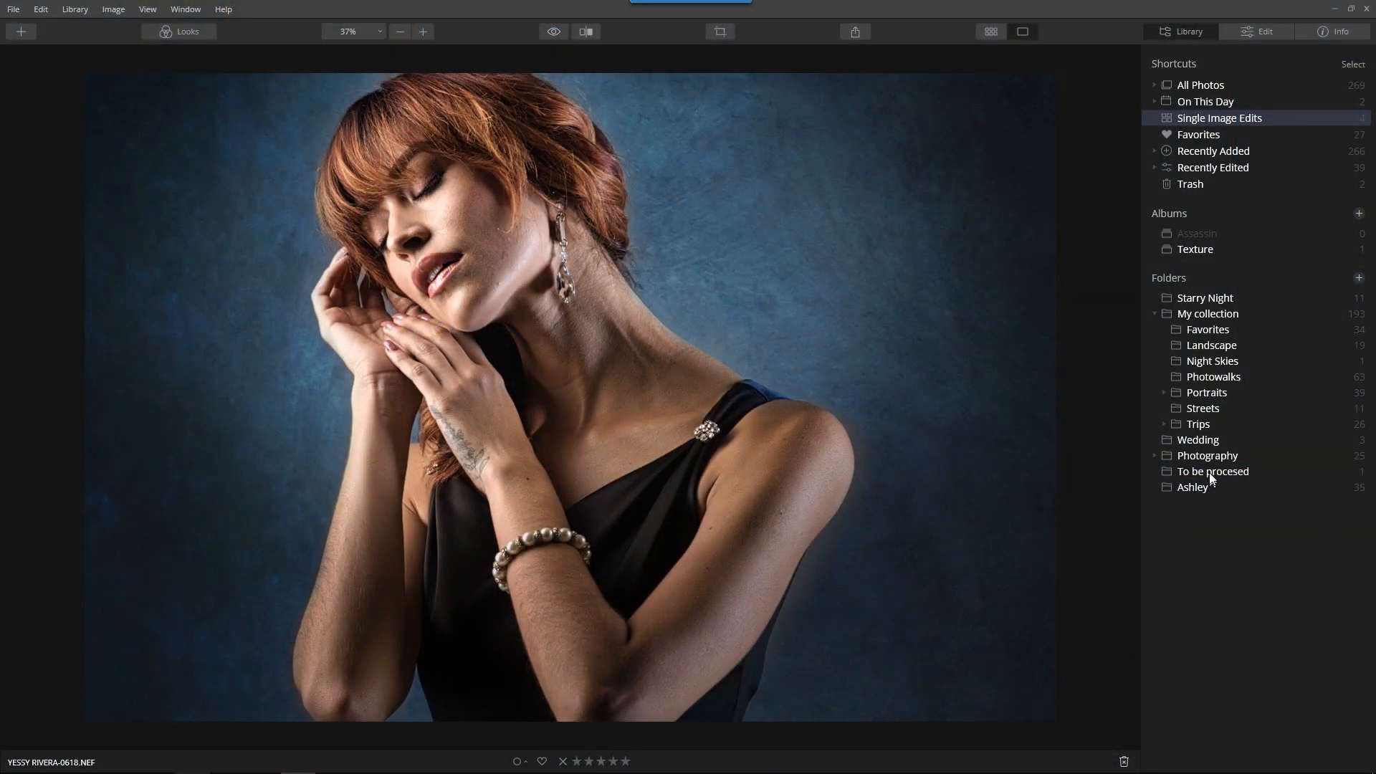
Switch to Luminar, open the "To be procesed" folder and rotate the IMG_0001.jpg layer to -90° with Layer Transform
{"action": "left_click", "coordinate": [1209, 471]}
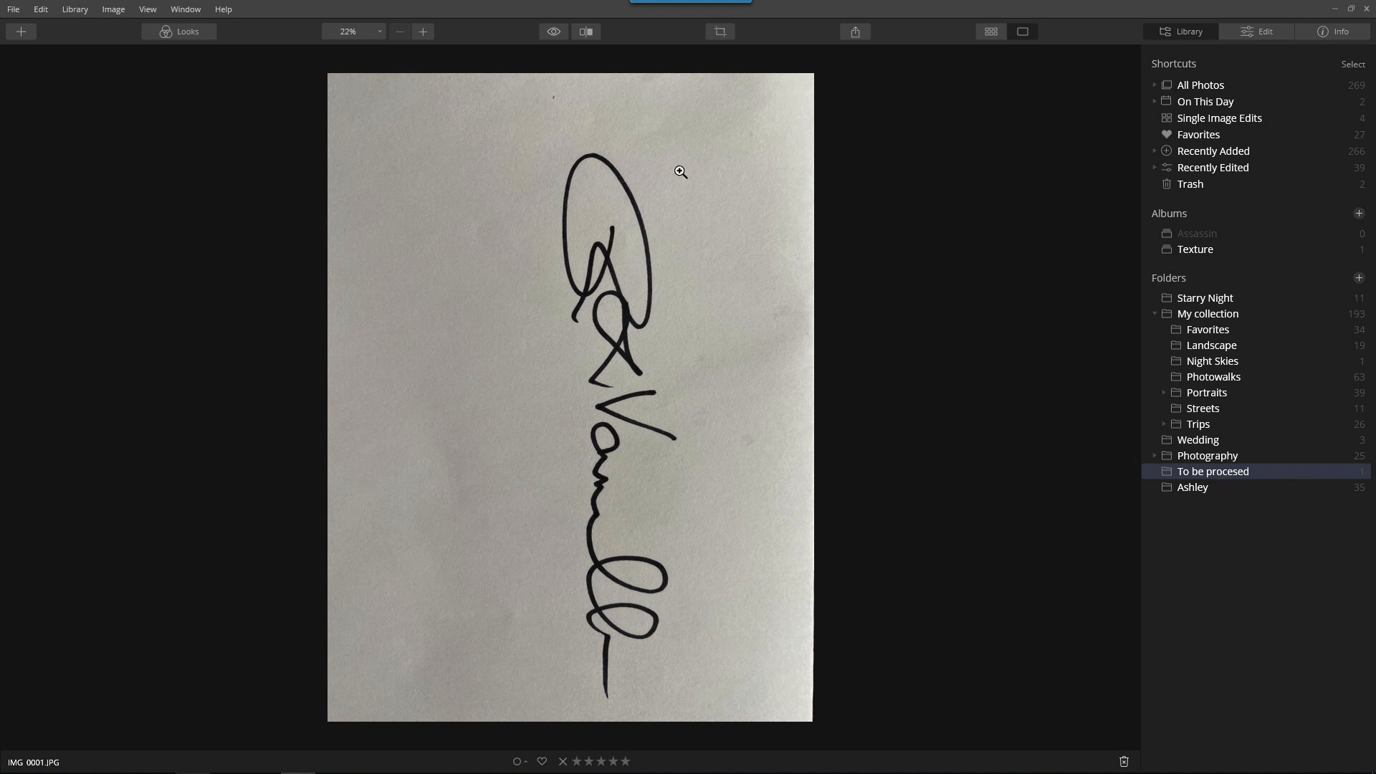
{"action": "left_click", "coordinate": [1265, 31]}
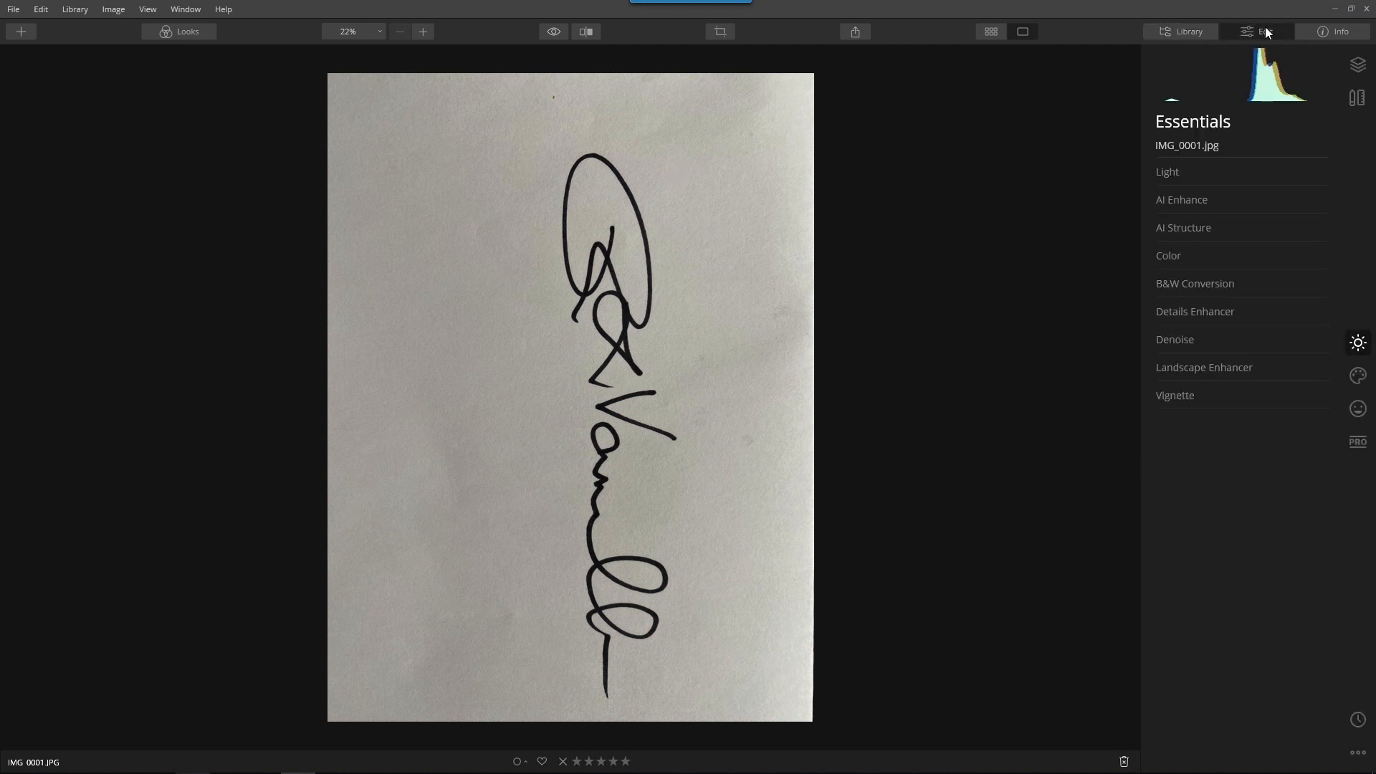
{"action": "left_click", "coordinate": [1358, 64]}
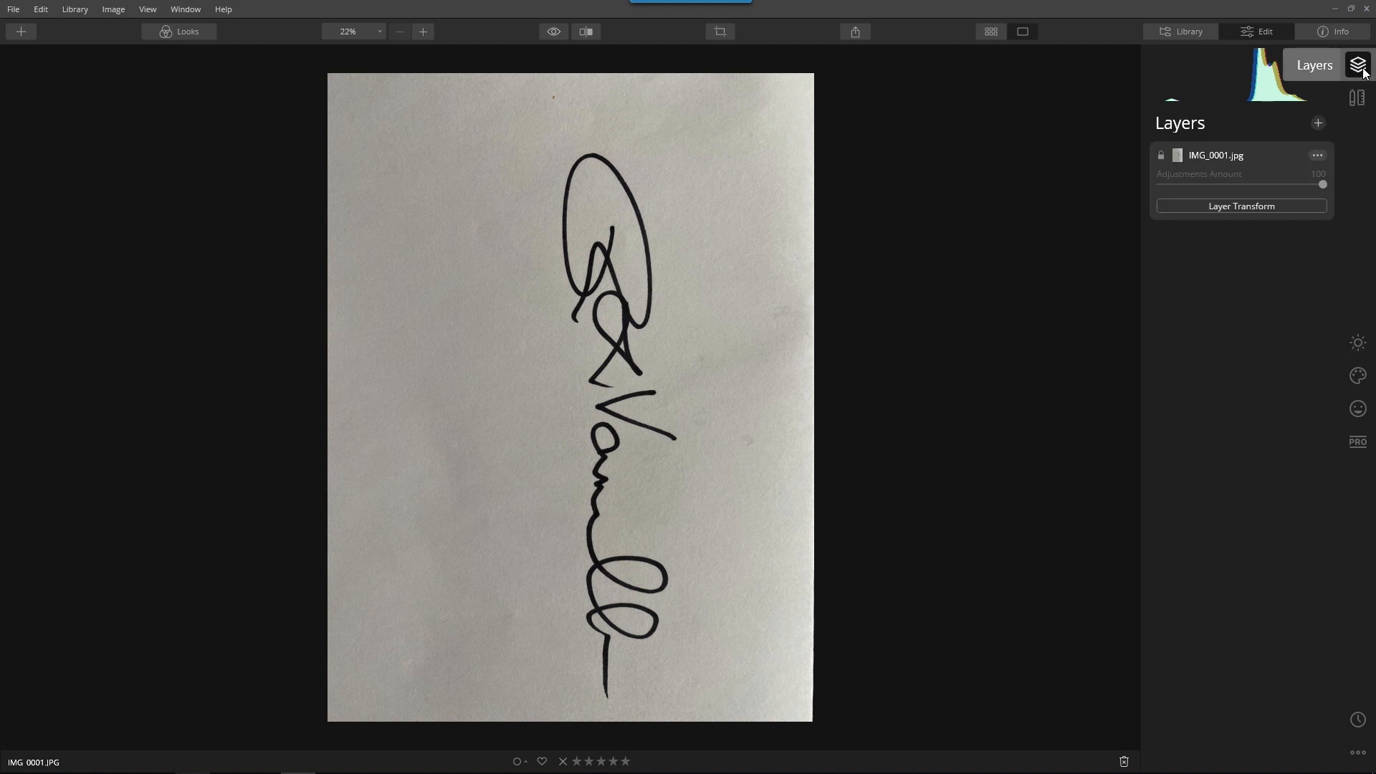
{"action": "left_click", "coordinate": [1264, 208]}
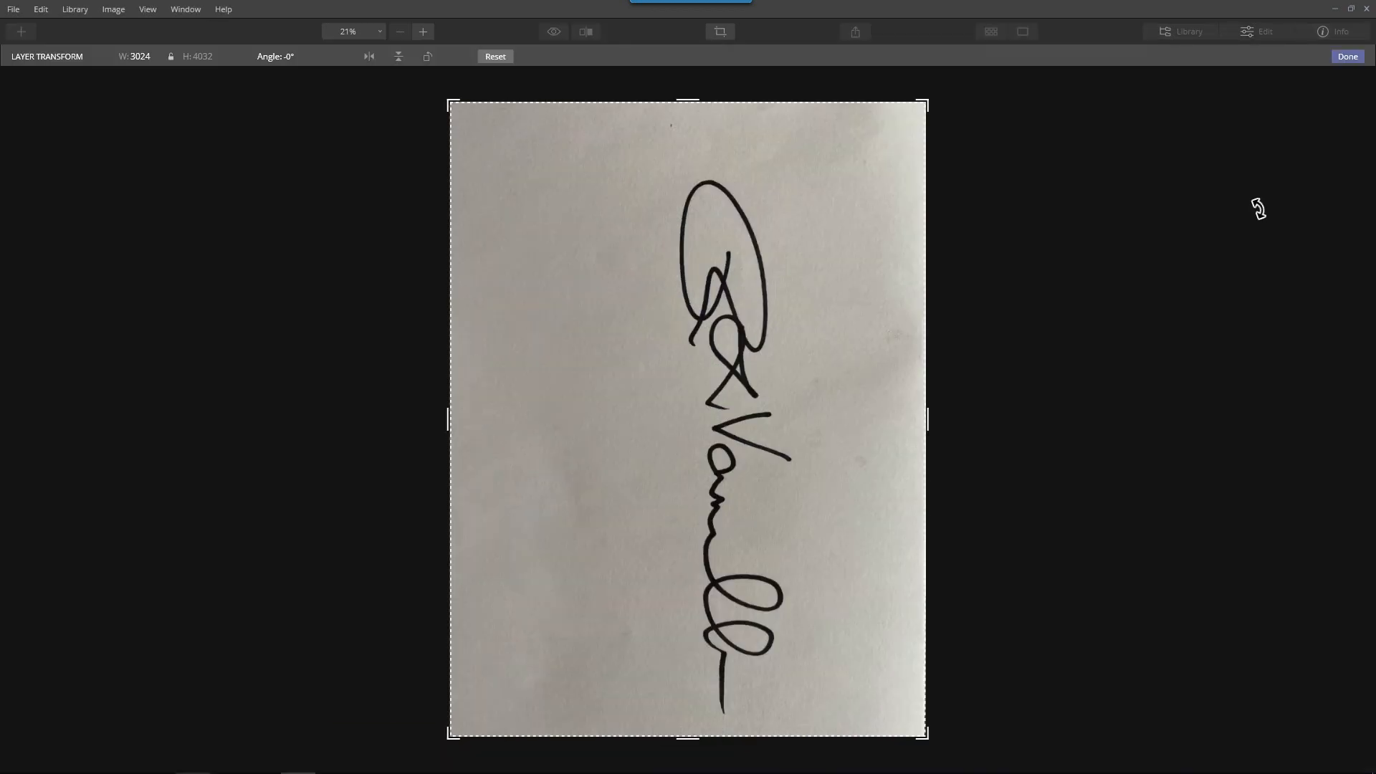
{"action": "left_click", "coordinate": [430, 56]}
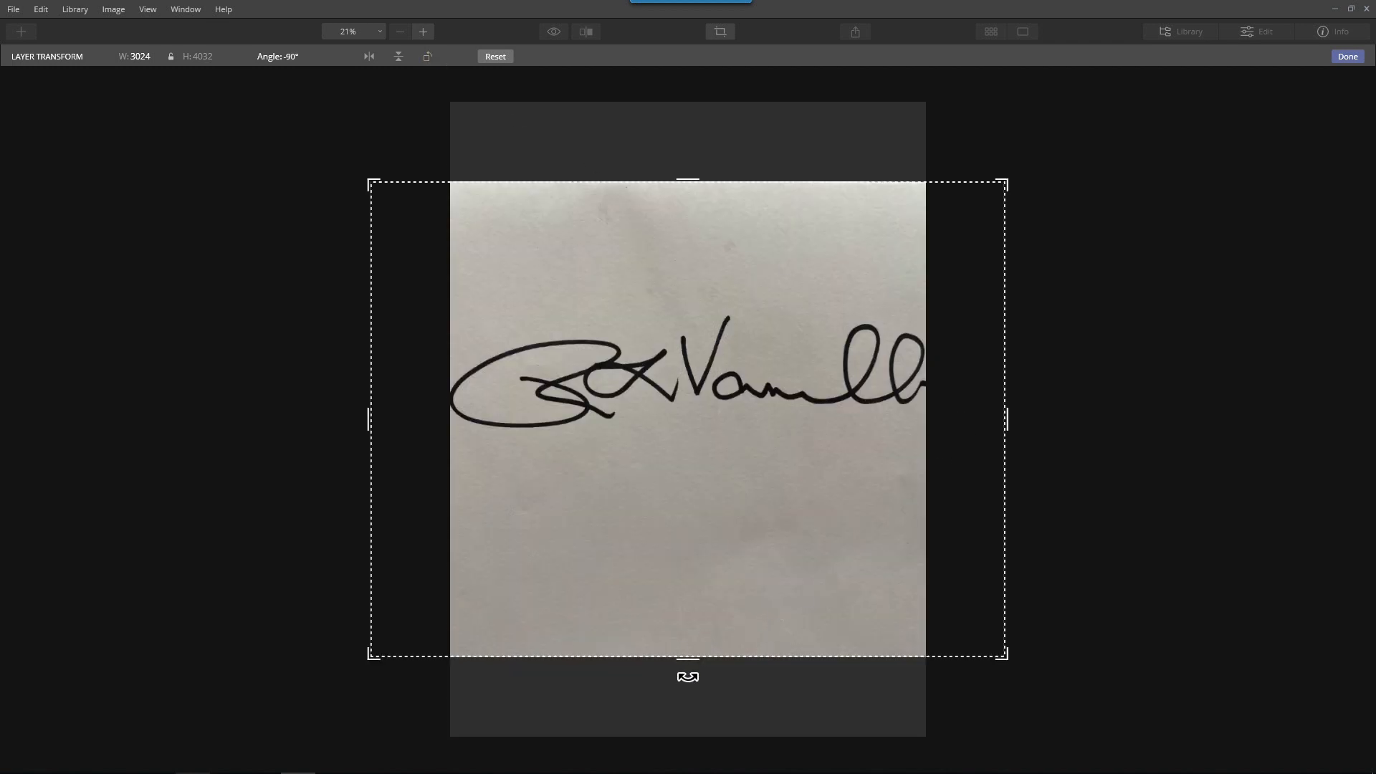
Resize the rotated signature layer to W 2501 and H 3017 so the whole signature fits the canvas, and apply the transform
{"action": "left_click_drag", "start_coordinate": [693, 650], "coordinate": [692, 599]}
{"action": "left_click_drag", "start_coordinate": [996, 388], "coordinate": [925, 390]}
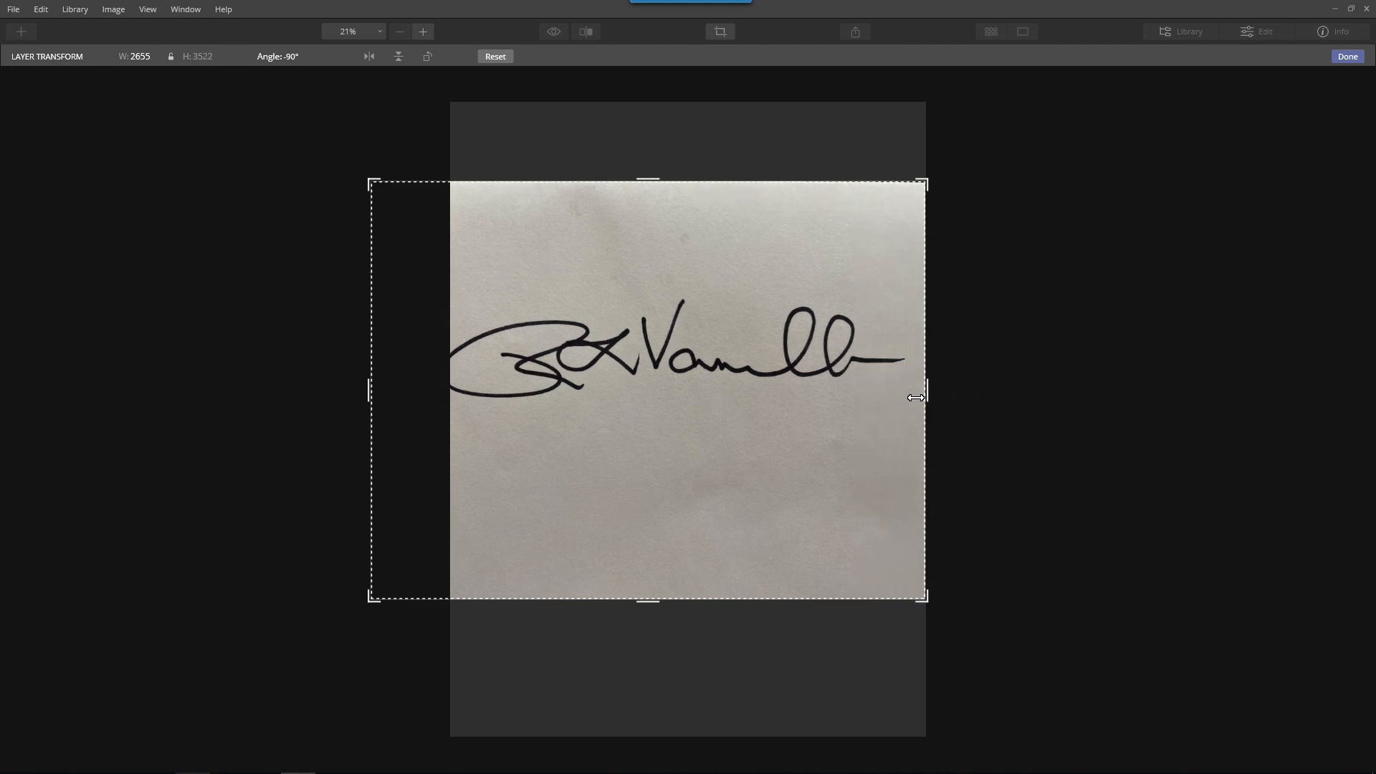
{"action": "left_click_drag", "start_coordinate": [385, 393], "coordinate": [442, 387]}
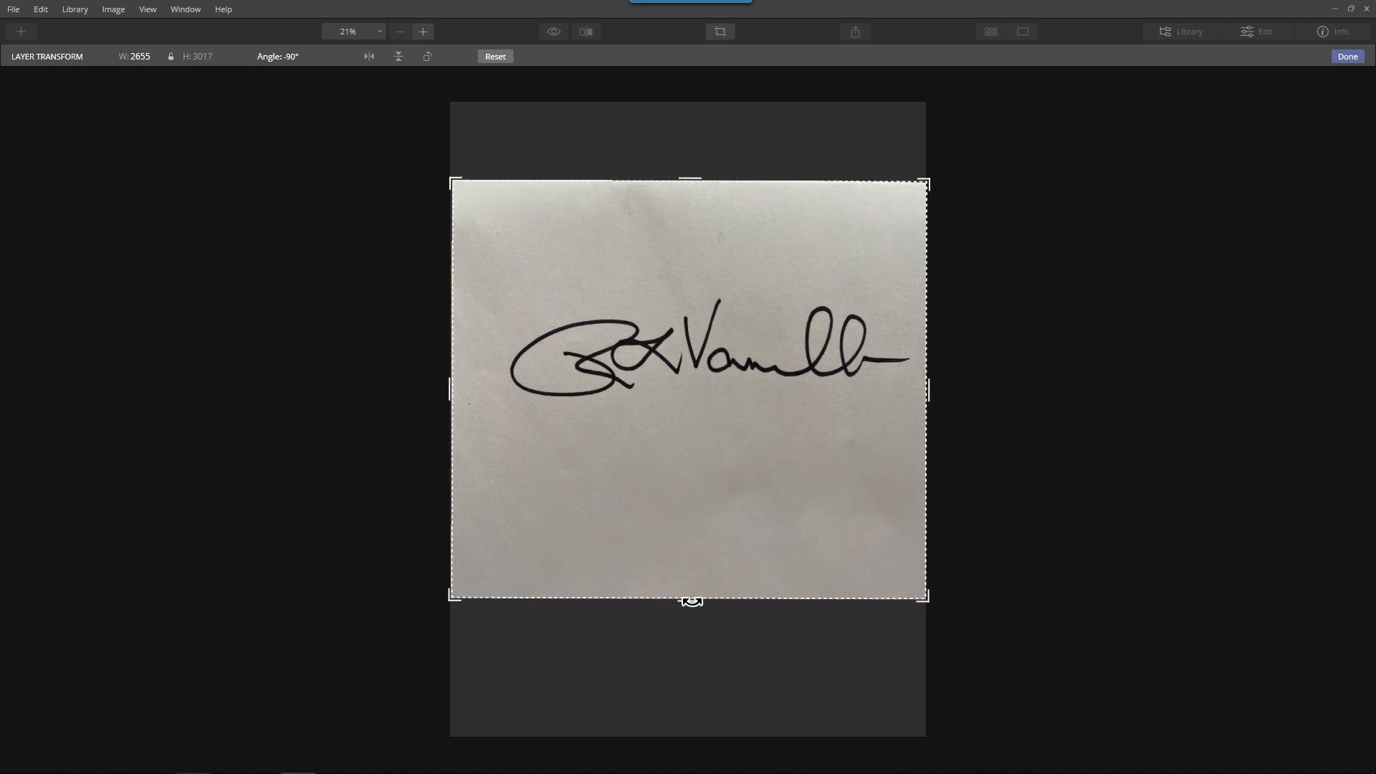
{"action": "left_click_drag", "start_coordinate": [691, 594], "coordinate": [688, 569]}
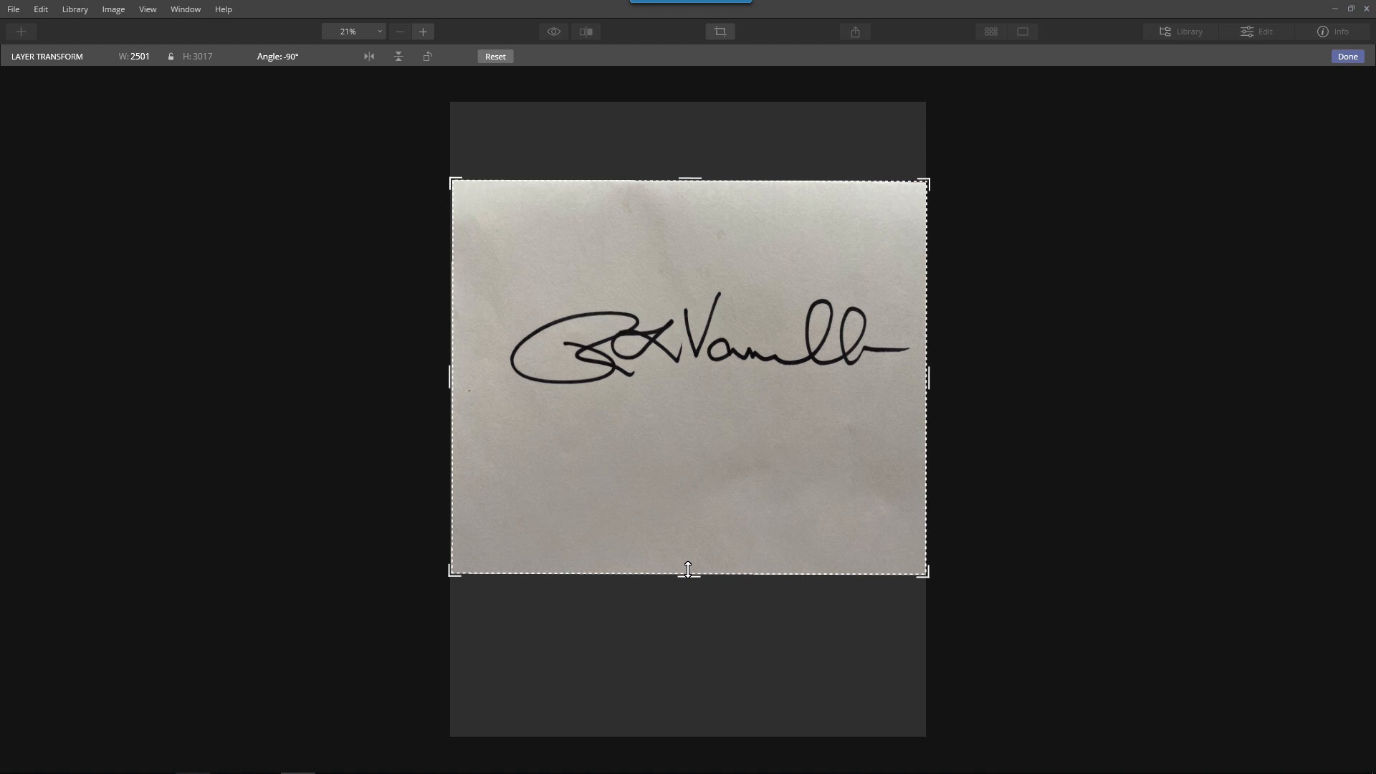
{"action": "left_click", "coordinate": [1360, 57]}
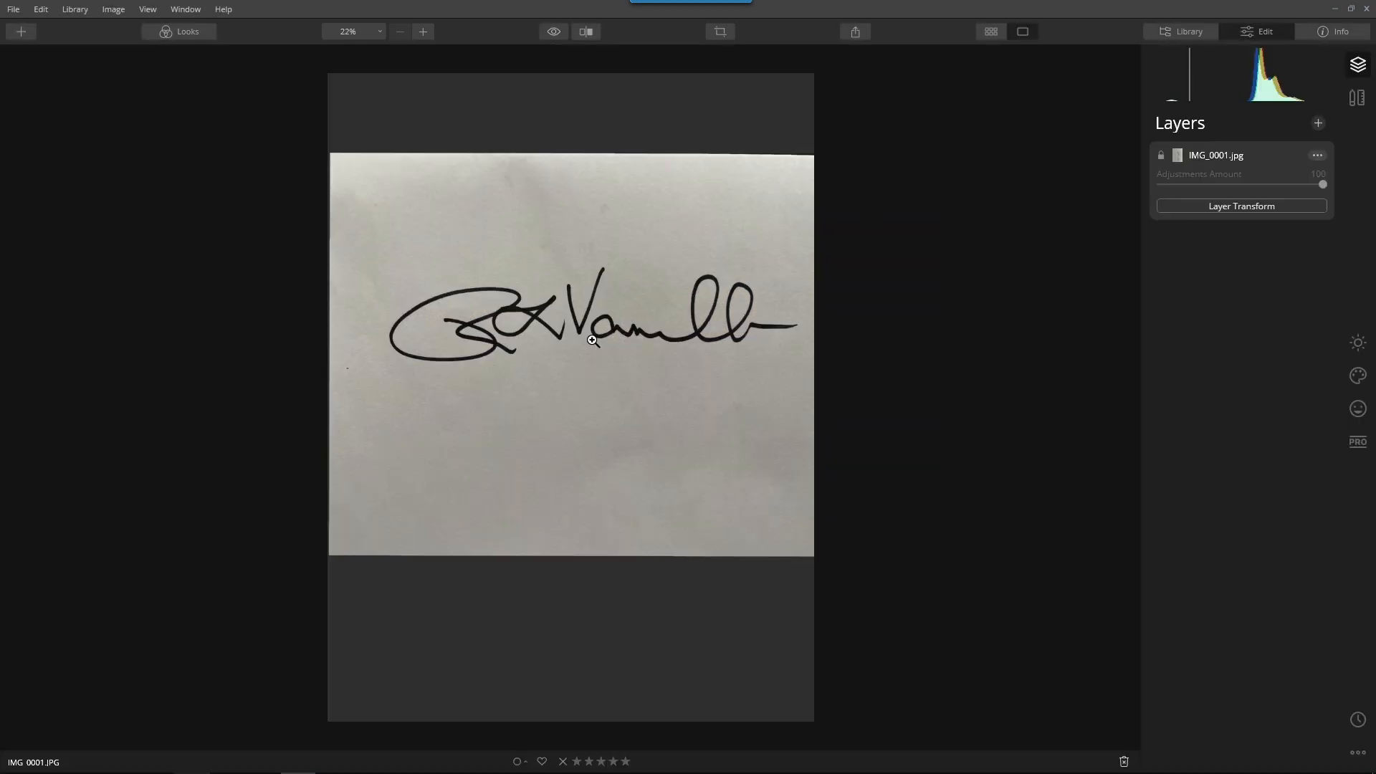
Crop the image tightly around the signature with the aspect ratio unlocked to Free, and apply the crop
{"action": "left_click", "coordinate": [1359, 99]}
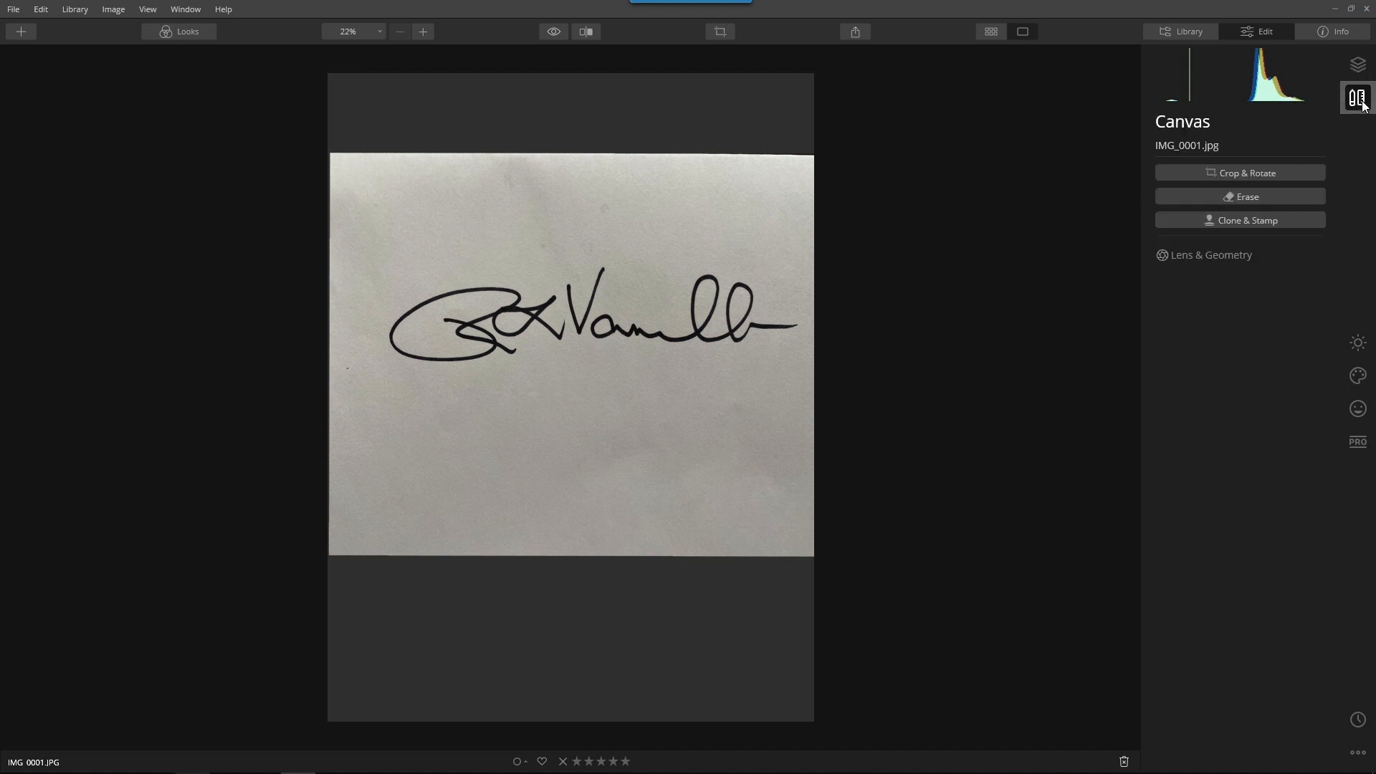
{"action": "left_click", "coordinate": [1246, 178]}
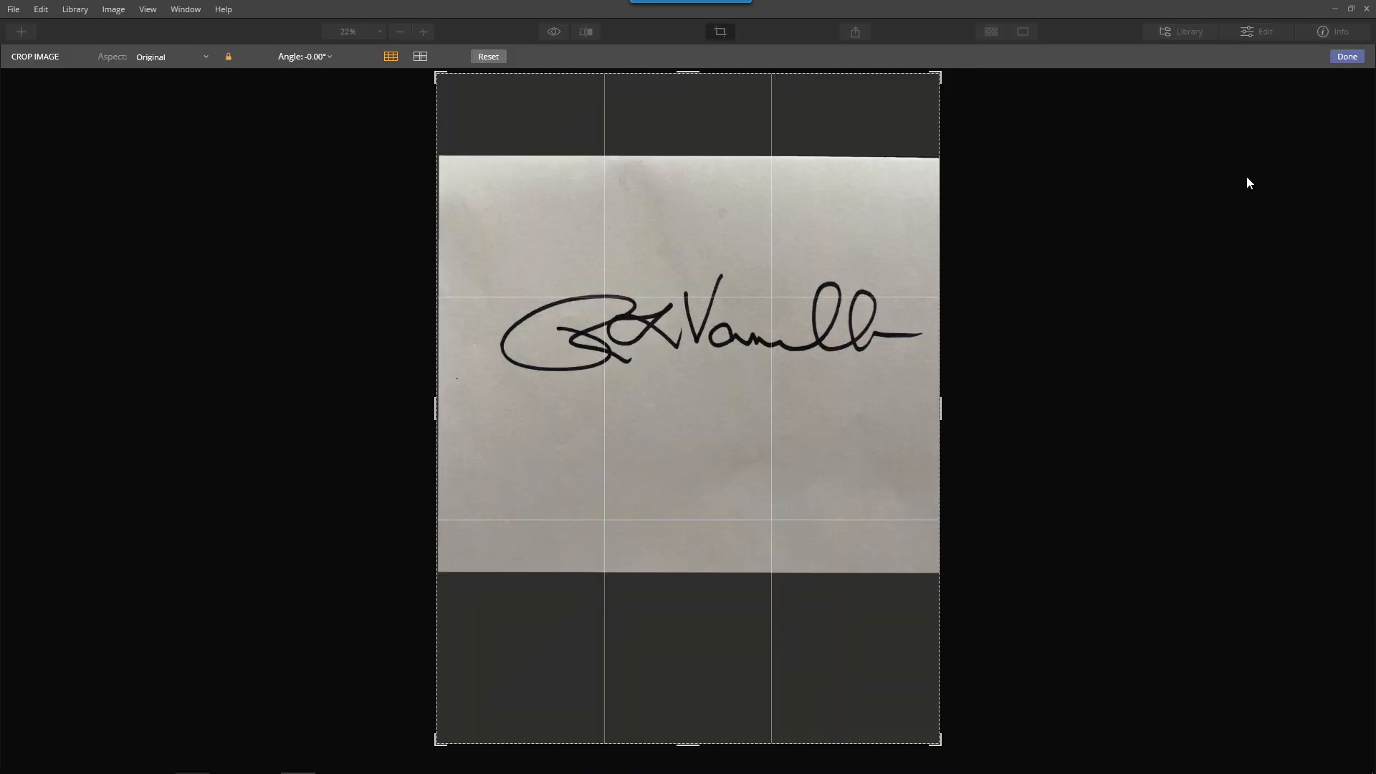
{"action": "left_click_drag", "start_coordinate": [689, 72], "coordinate": [728, 85]}
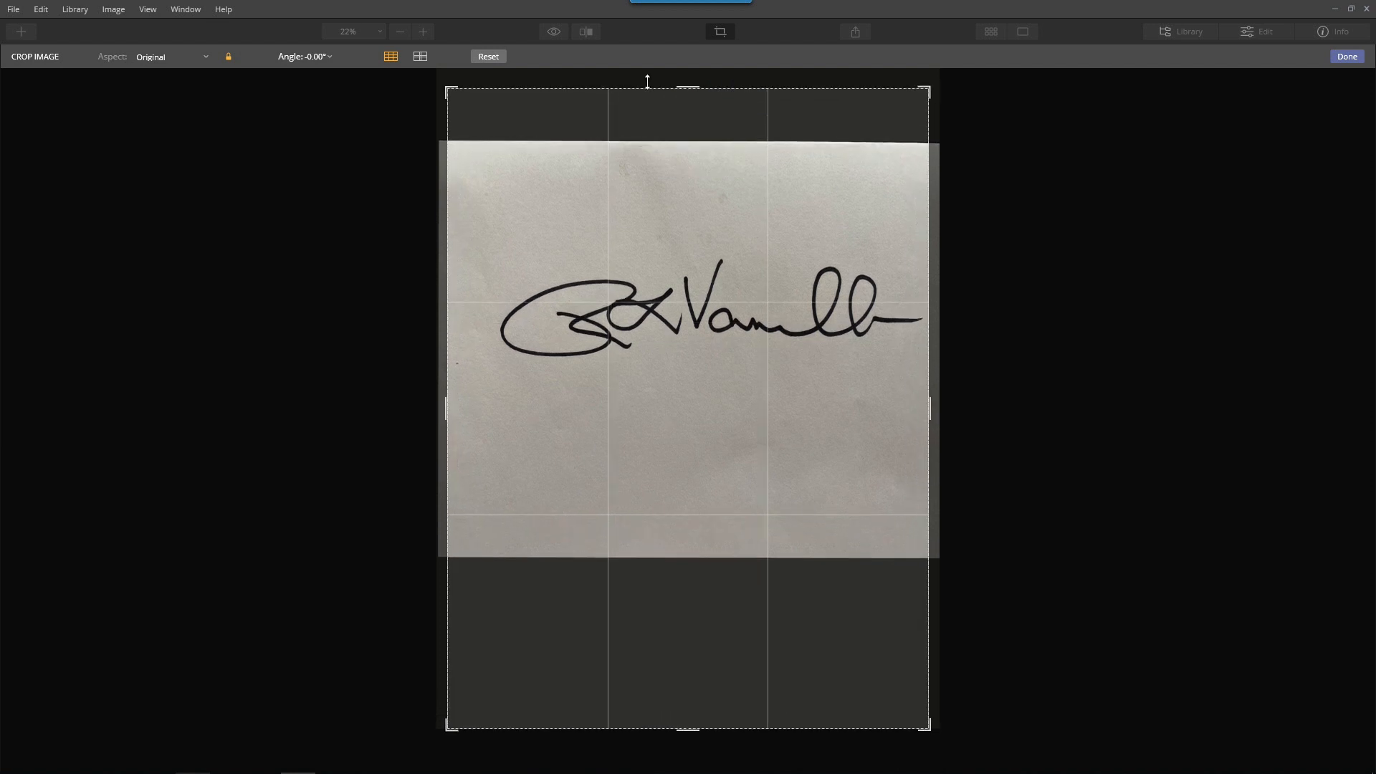
{"action": "left_click", "coordinate": [234, 55]}
{"action": "left_click_drag", "start_coordinate": [691, 86], "coordinate": [693, 163]}
{"action": "left_click_drag", "start_coordinate": [681, 654], "coordinate": [760, 477]}
{"action": "left_click_drag", "start_coordinate": [441, 402], "coordinate": [470, 403]}
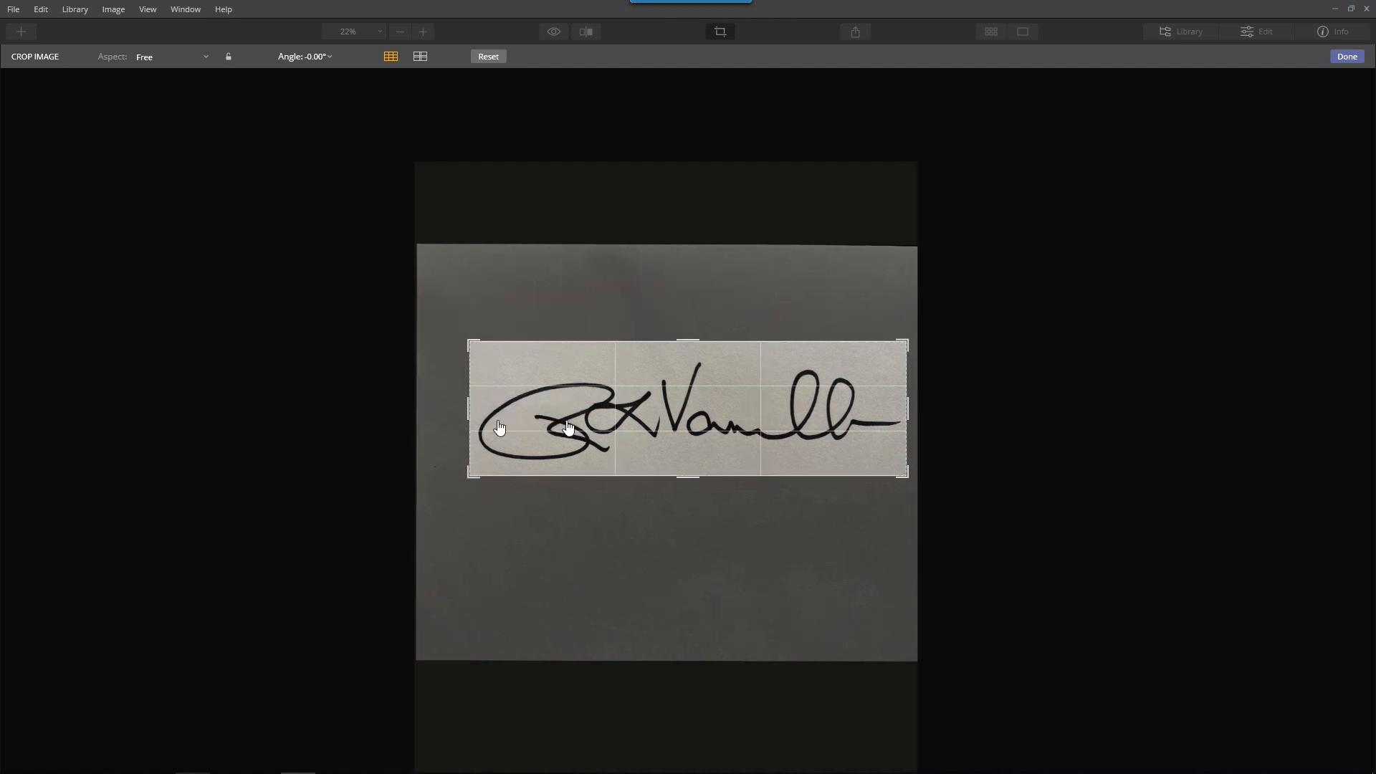
{"action": "left_click", "coordinate": [1347, 57]}
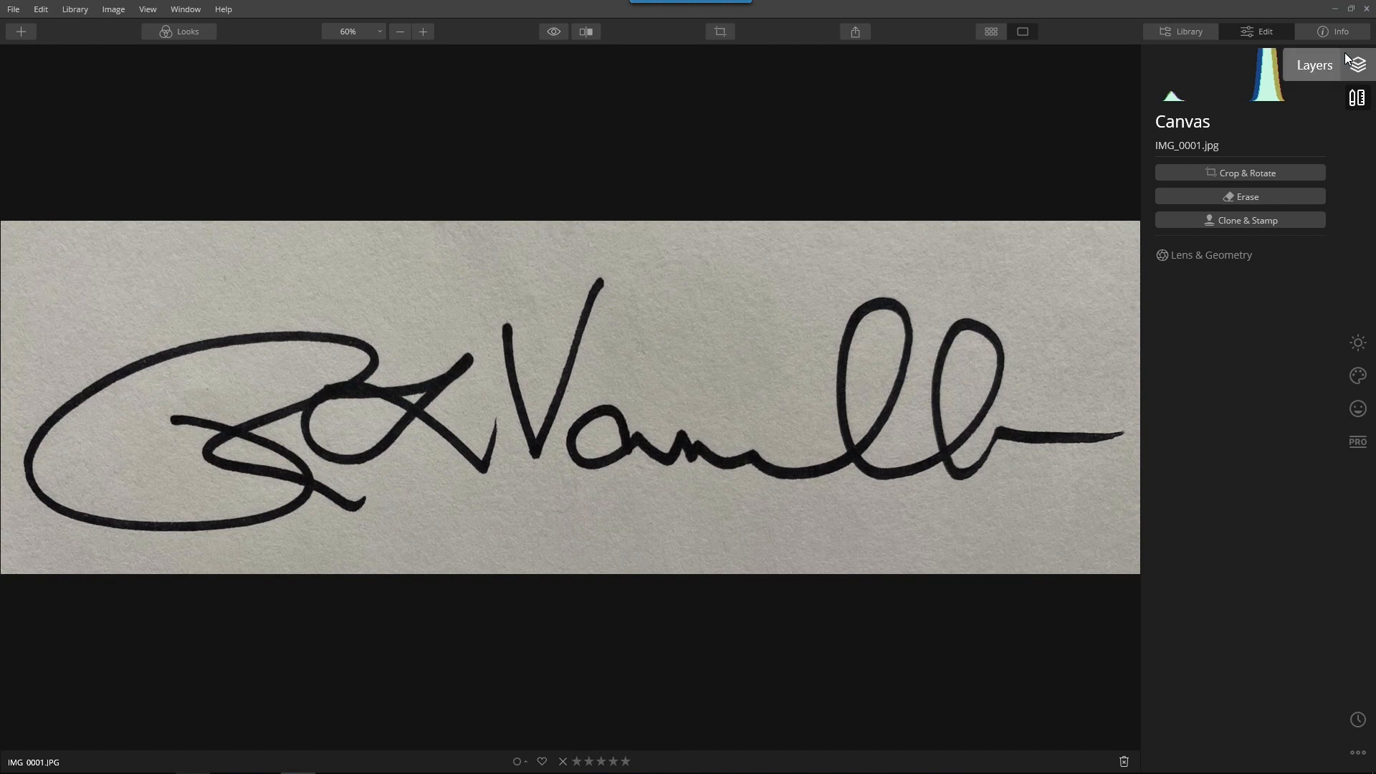
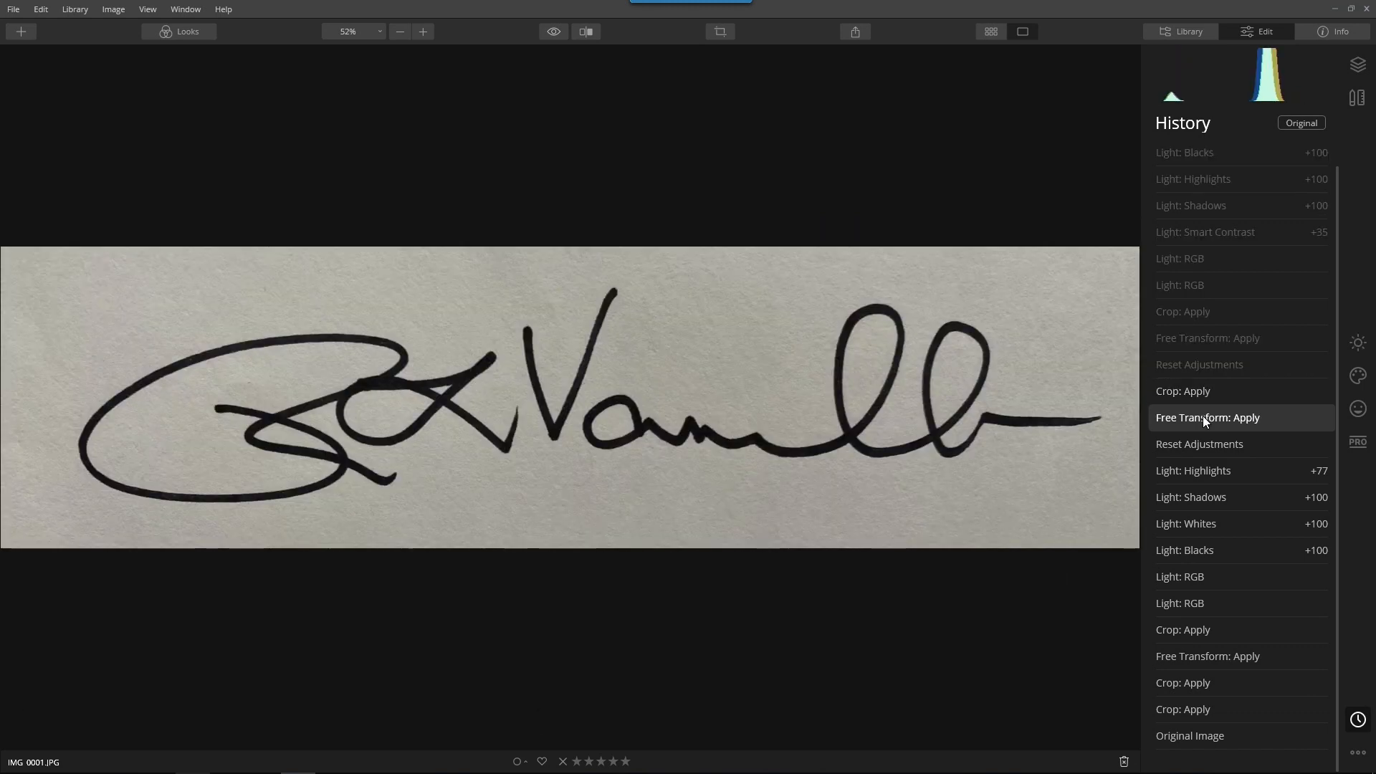
Revert the edit history to the Reset Adjustments entry just before the last Free Transform
{"action": "left_click", "coordinate": [1204, 419]}
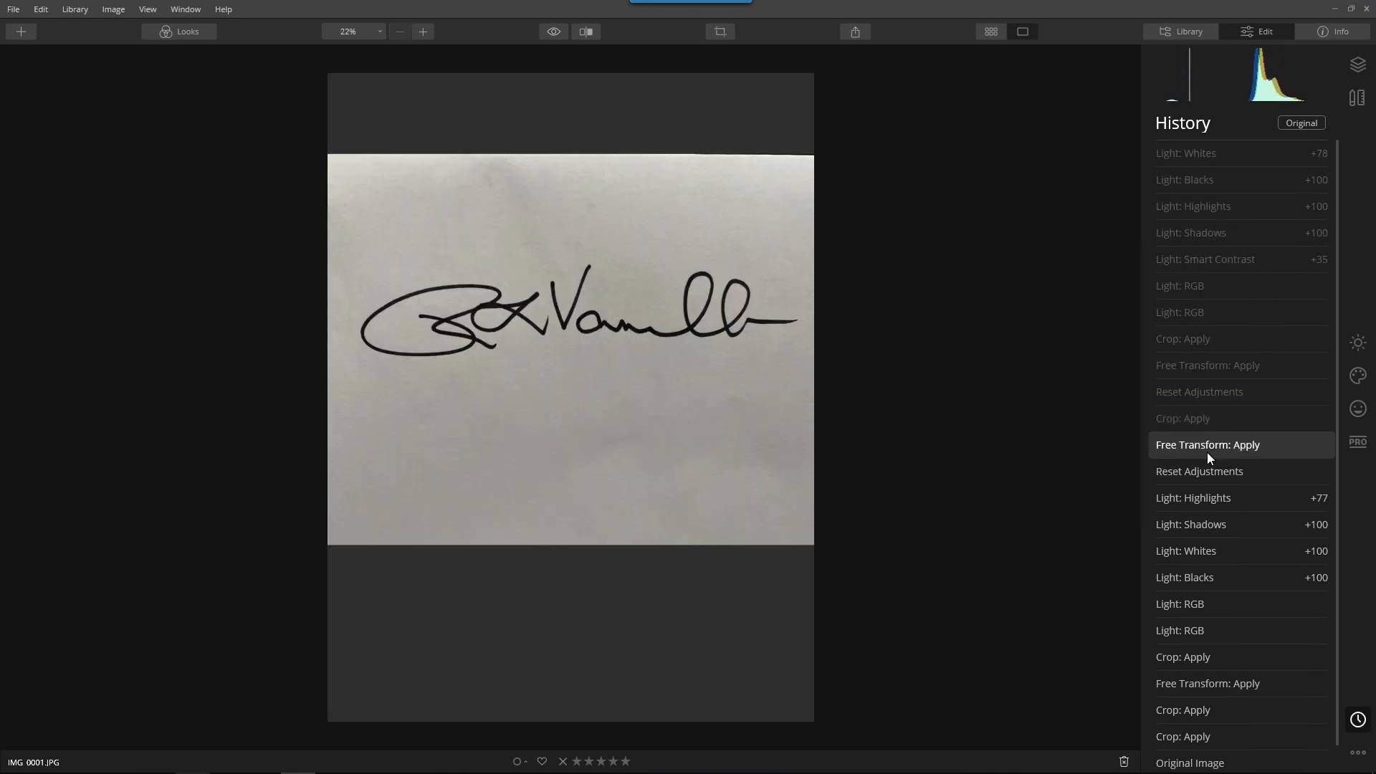
{"action": "left_click", "coordinate": [1204, 473]}
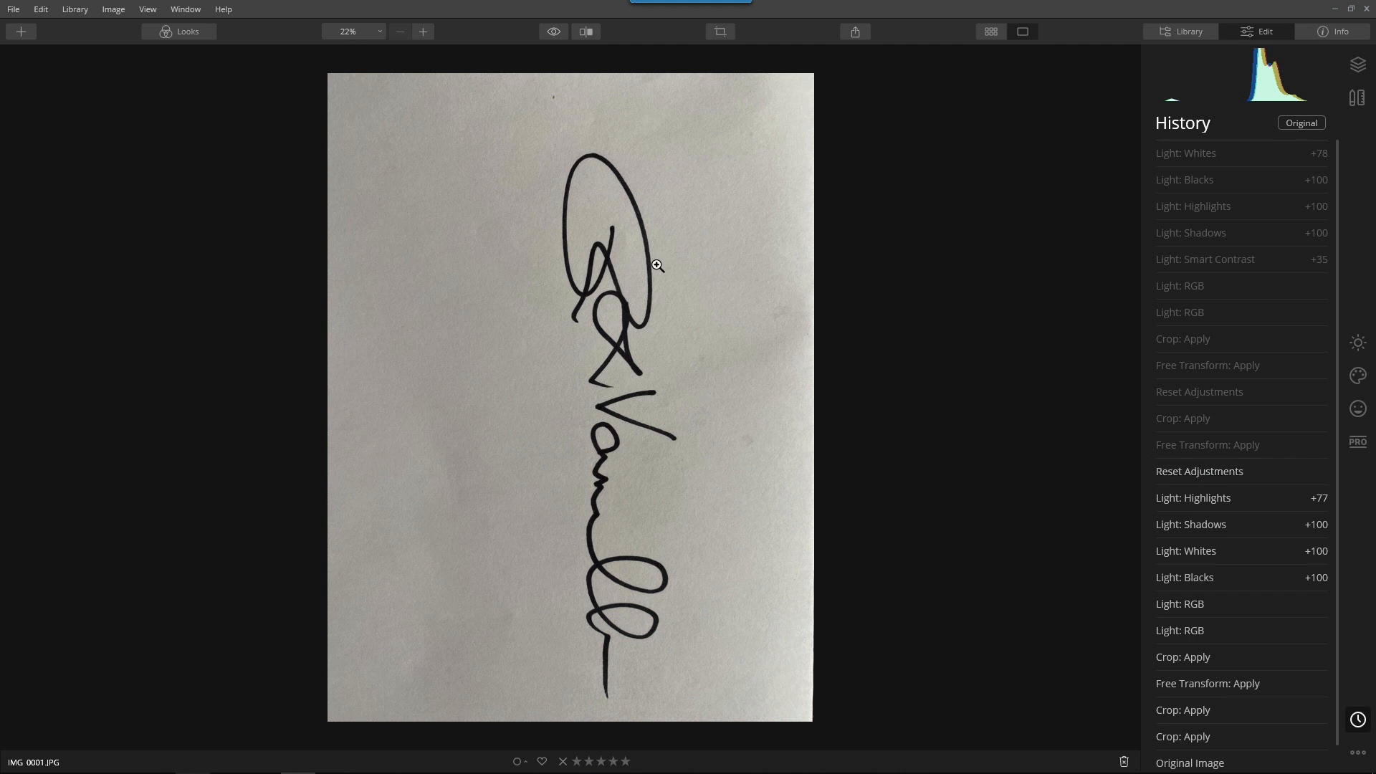
With Layer Transform, flip the IMG_0001.jpg layer horizontally and vertically and rotate it to 90° so the signature reads upright
{"action": "left_click", "coordinate": [1361, 67]}
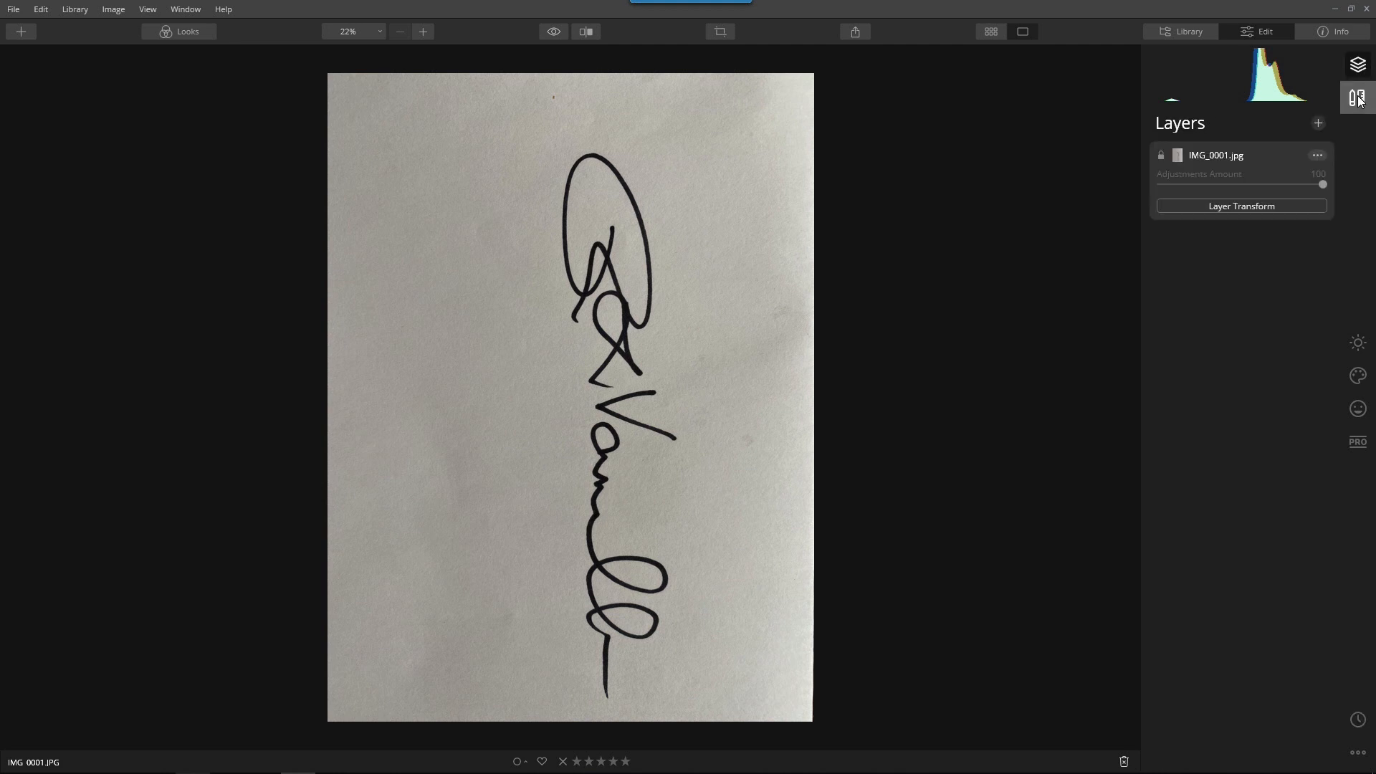
{"action": "left_click", "coordinate": [1236, 209]}
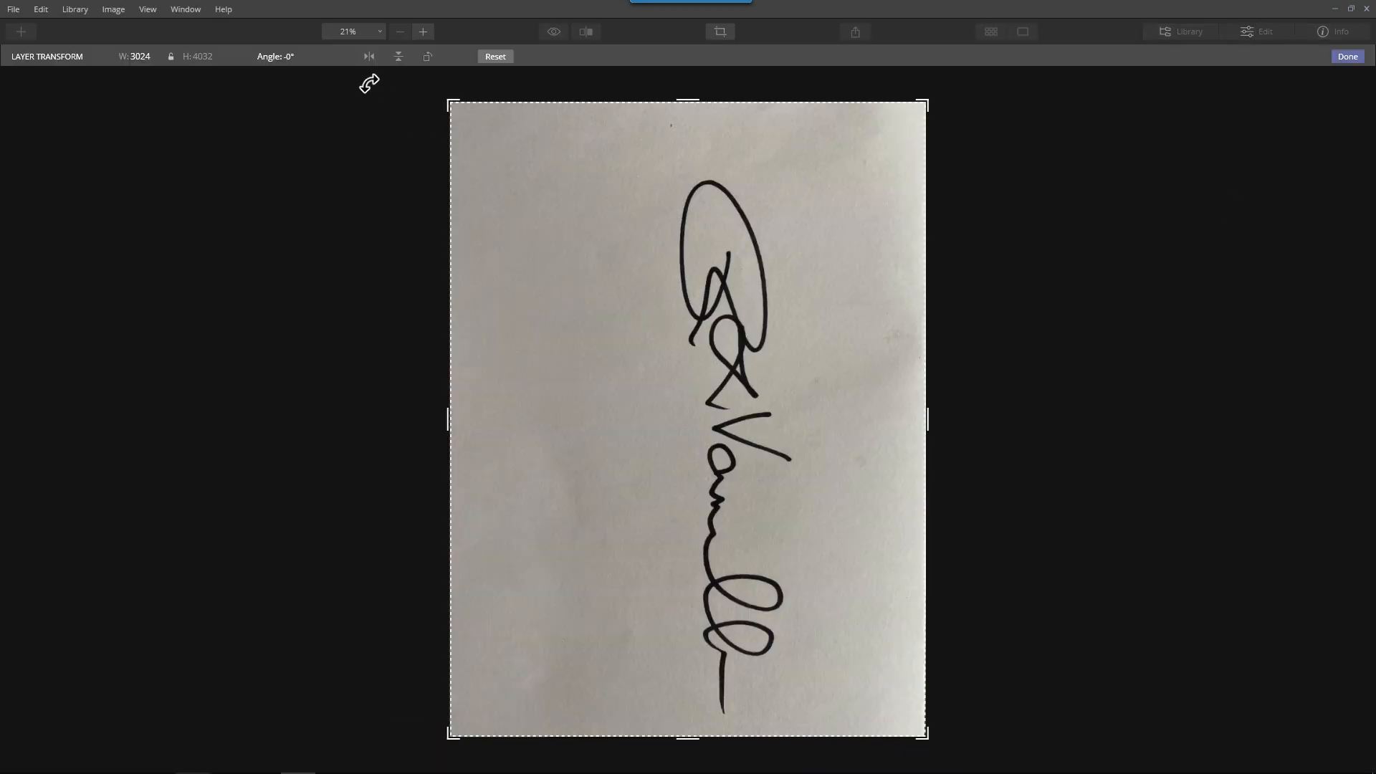
{"action": "left_click", "coordinate": [369, 57]}
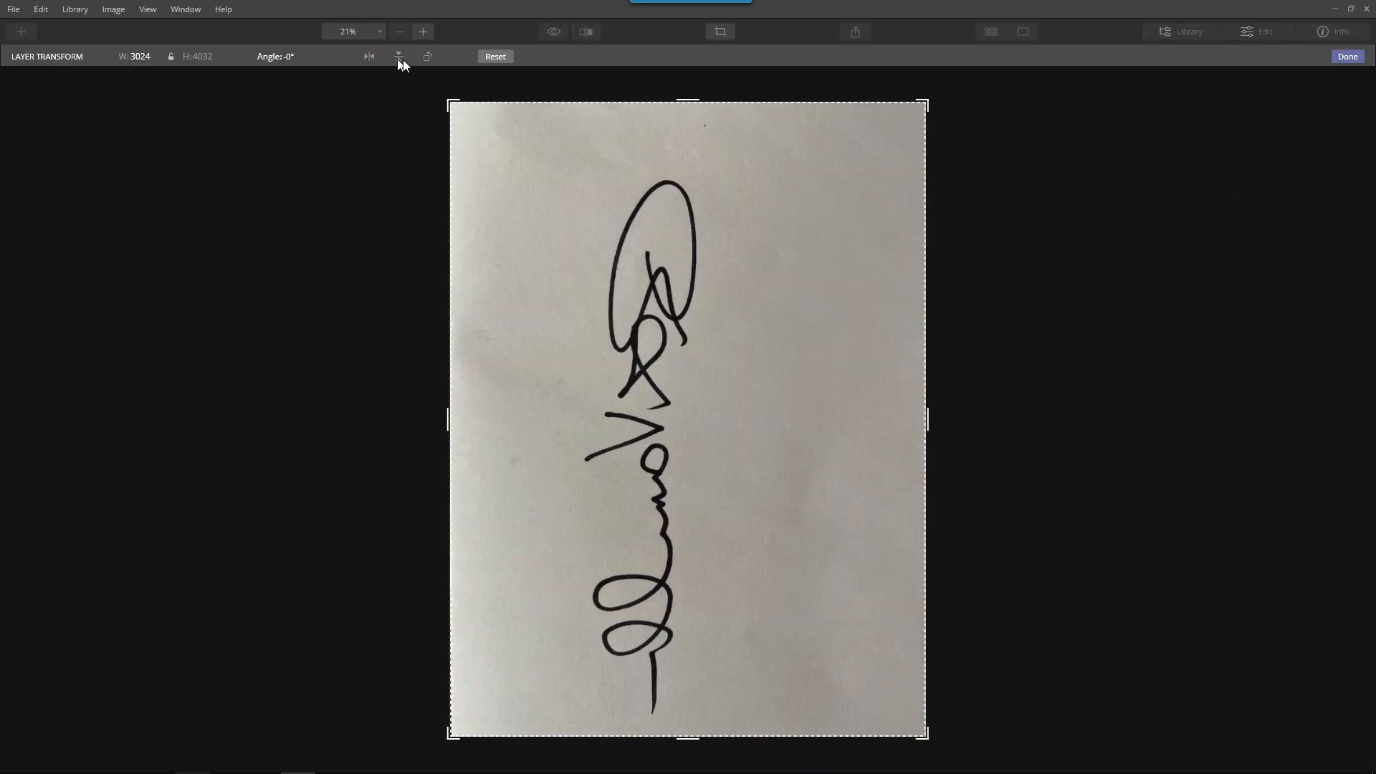
{"action": "left_click", "coordinate": [399, 58]}
{"action": "left_click", "coordinate": [427, 57]}
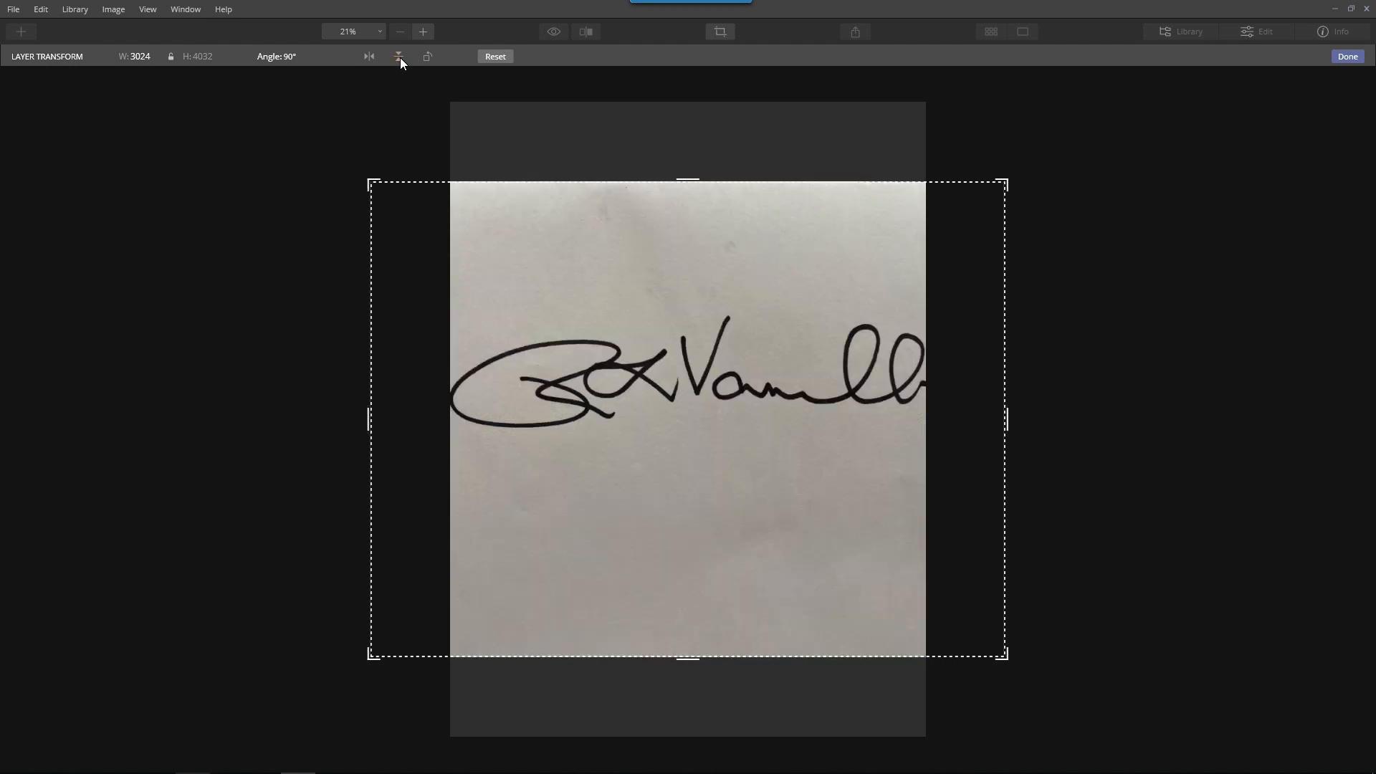
Resize the signature layer to W 2482 and H 3054 at 90° so the whole signature fits the canvas, and apply the transform
{"action": "left_click_drag", "start_coordinate": [683, 652], "coordinate": [690, 592]}
{"action": "left_click_drag", "start_coordinate": [367, 388], "coordinate": [446, 390]}
{"action": "left_click_drag", "start_coordinate": [1002, 387], "coordinate": [918, 388]}
{"action": "left_click_drag", "start_coordinate": [685, 609], "coordinate": [688, 547]}
{"action": "left_click_drag", "start_coordinate": [925, 627], "coordinate": [921, 635]}
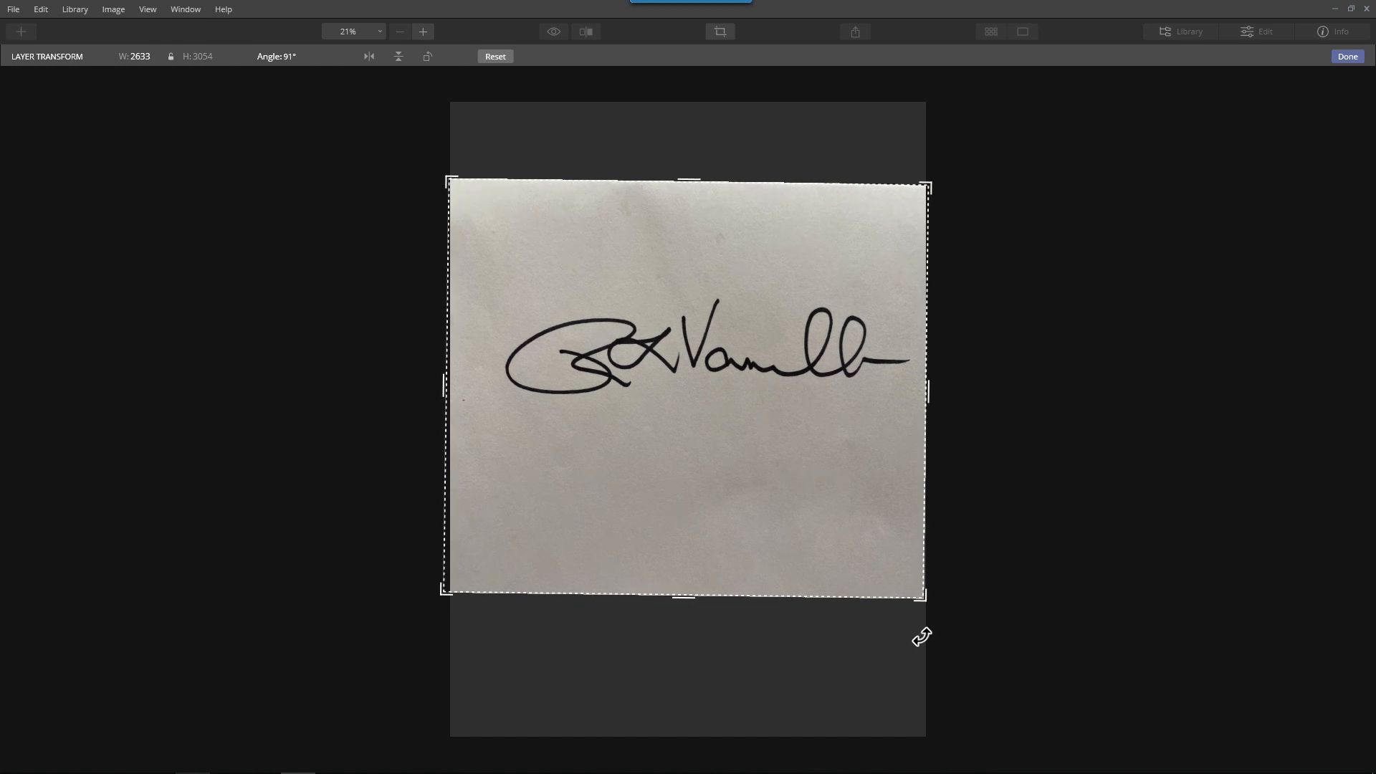
{"action": "left_click_drag", "start_coordinate": [685, 596], "coordinate": [699, 568]}
{"action": "left_click_drag", "start_coordinate": [440, 184], "coordinate": [434, 185]}
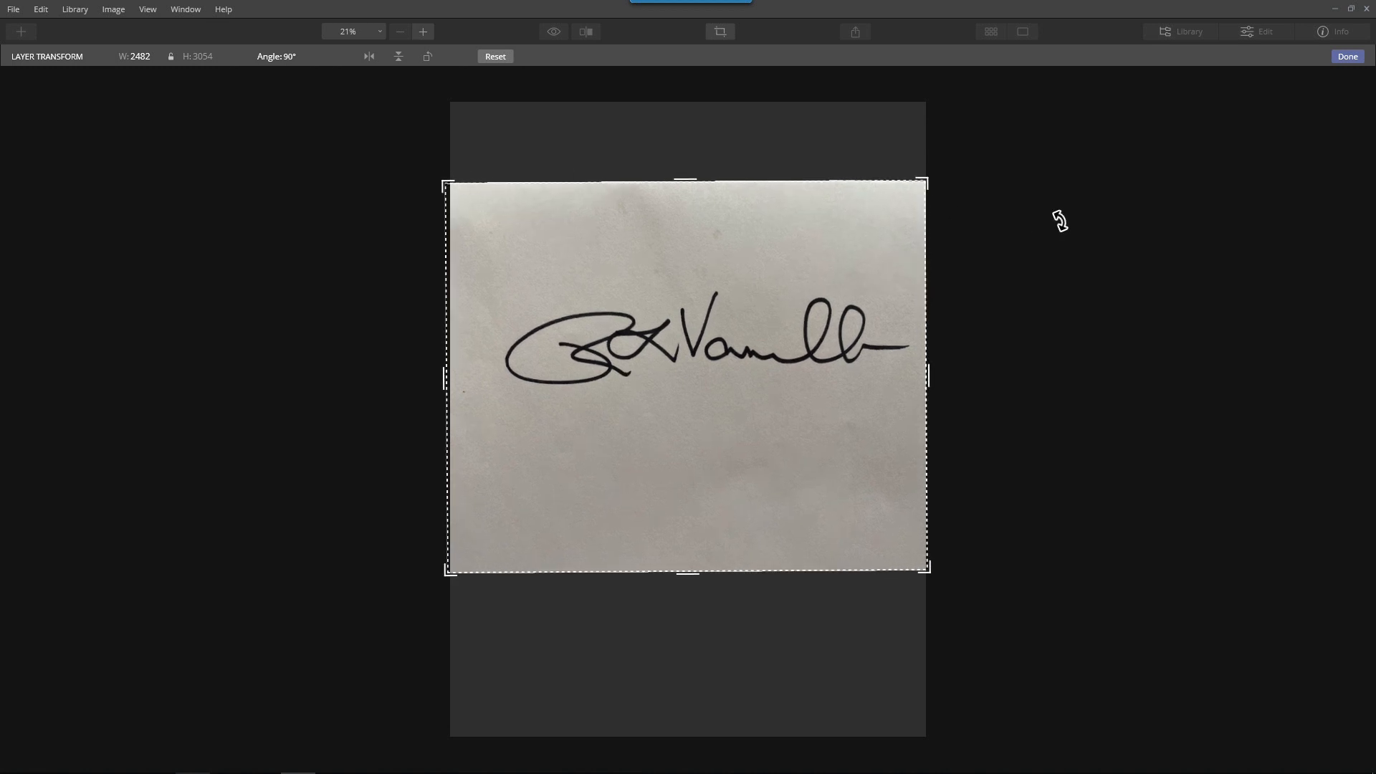
{"action": "left_click", "coordinate": [1348, 57]}
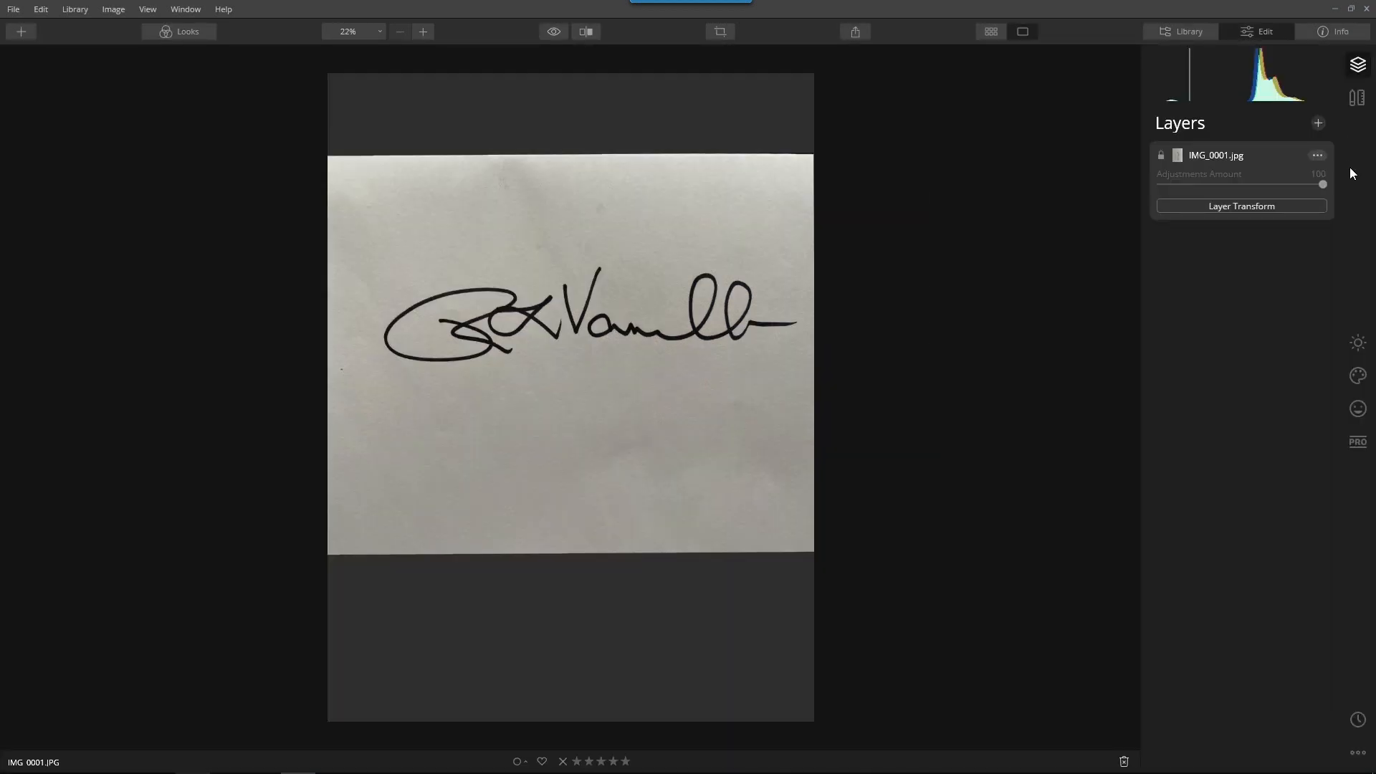
Crop the image tightly around the signature to about 2696 x 719 pixels with the aspect ratio unlocked to Free, and apply the crop
{"action": "left_click", "coordinate": [1356, 97]}
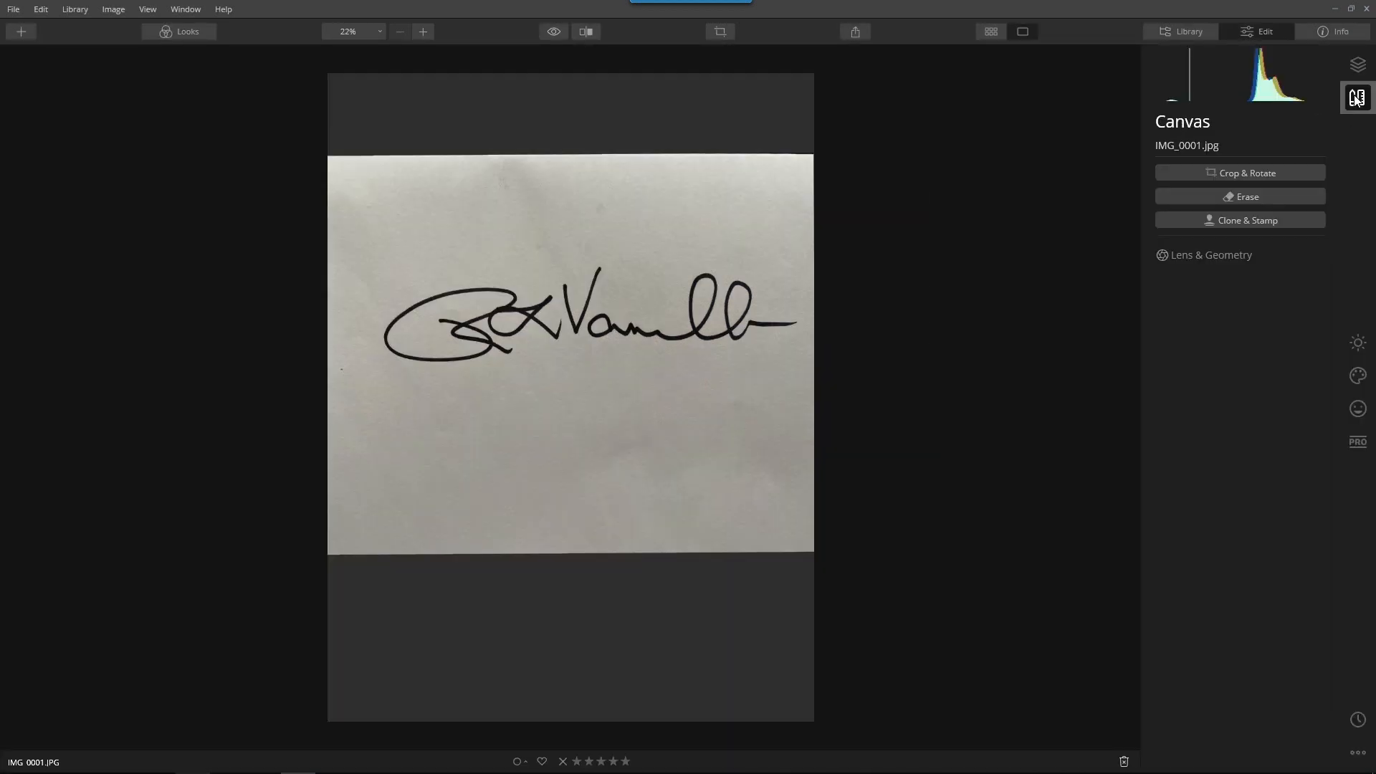
{"action": "left_click", "coordinate": [1261, 176]}
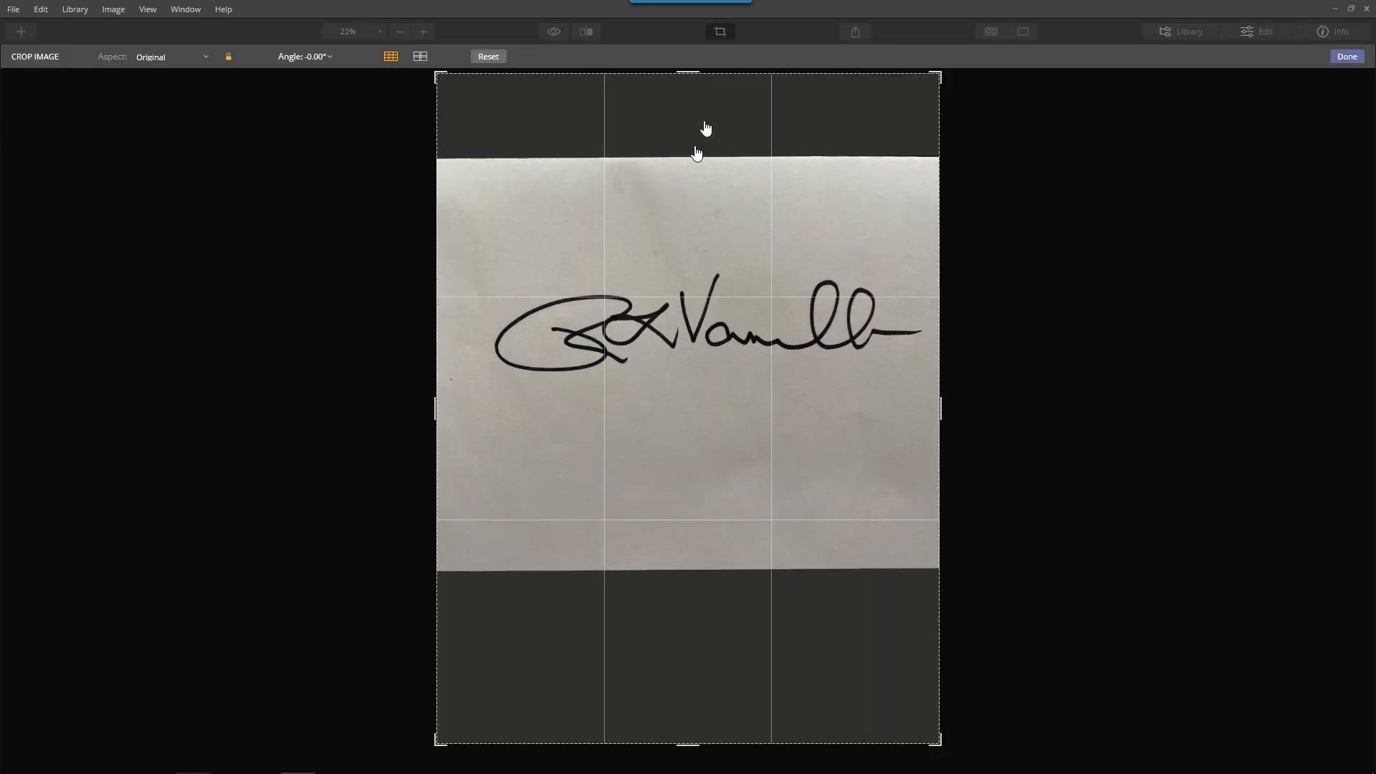
{"action": "left_click_drag", "start_coordinate": [686, 72], "coordinate": [677, 138]}
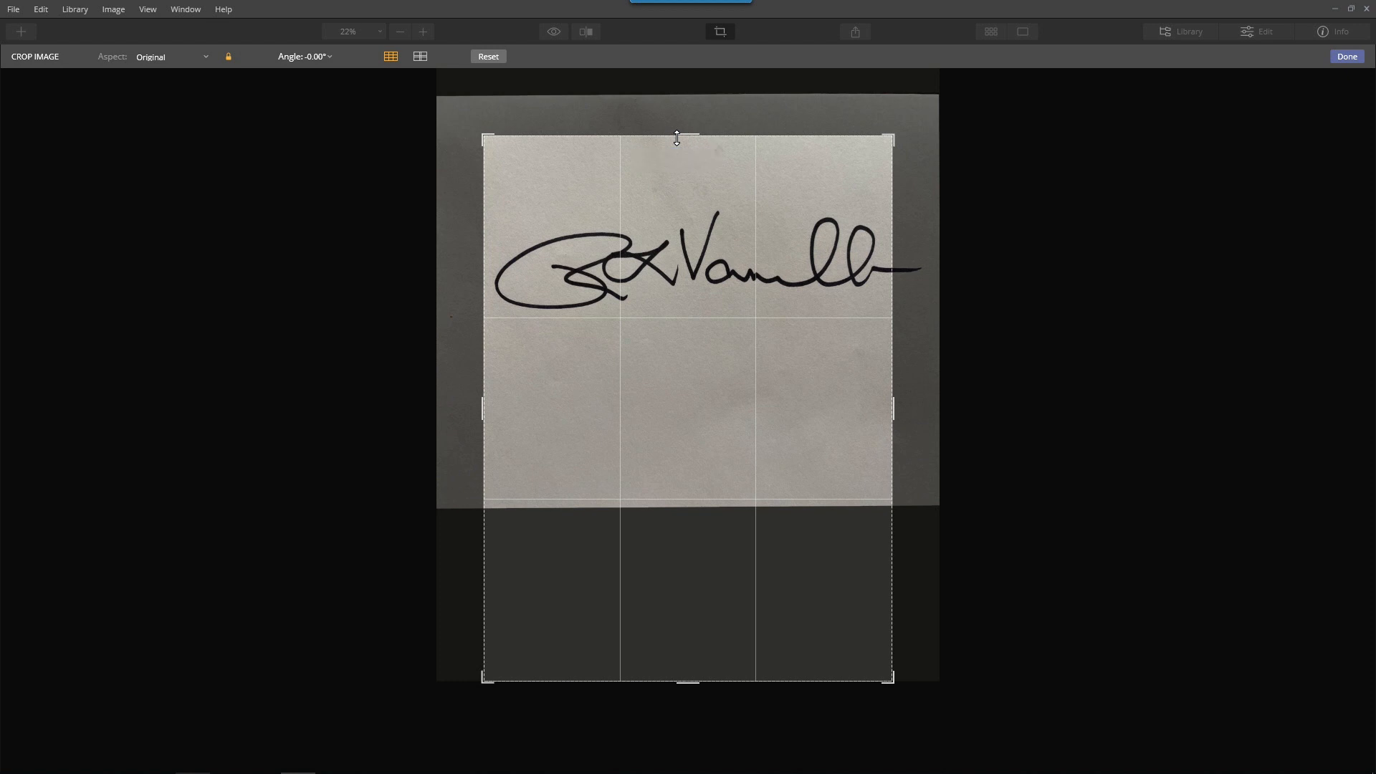
{"action": "left_click", "coordinate": [228, 56]}
{"action": "left_click_drag", "start_coordinate": [891, 410], "coordinate": [909, 415]}
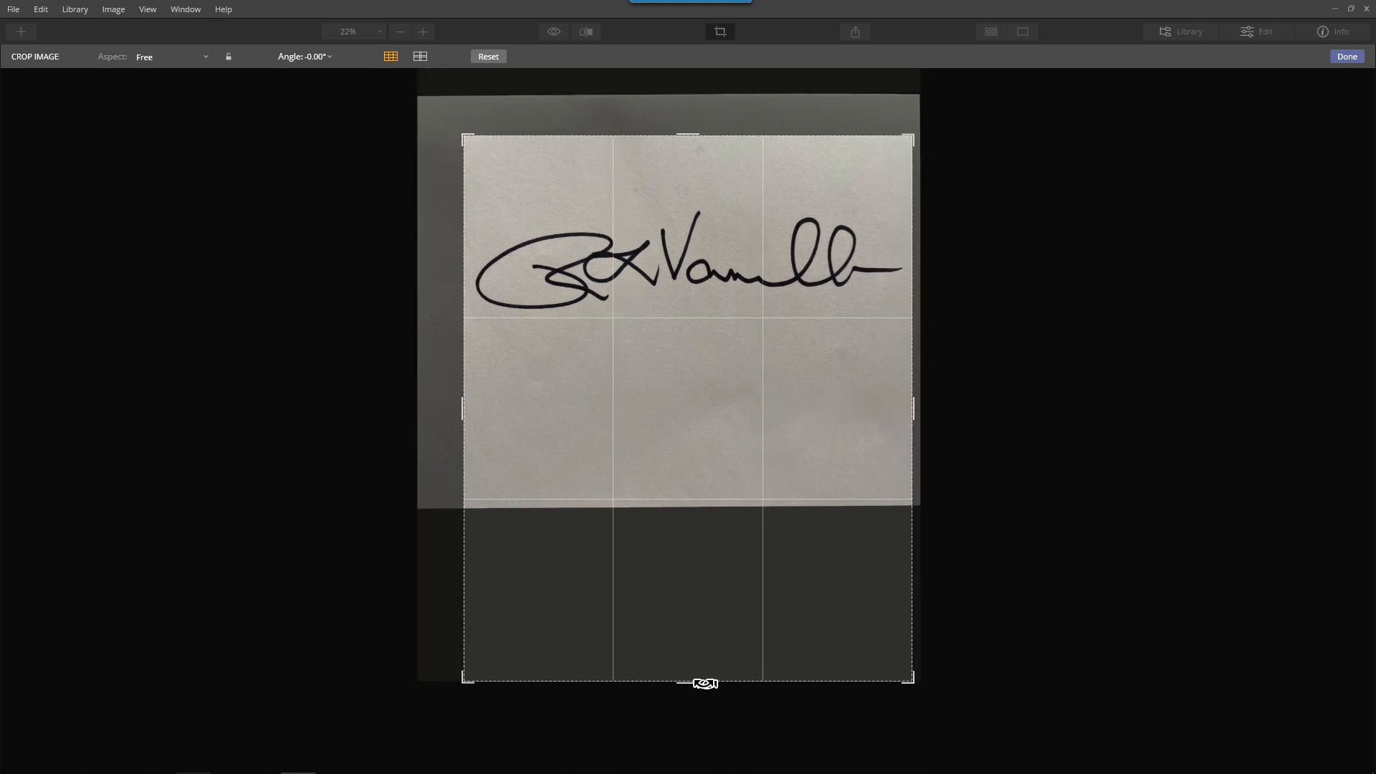
{"action": "mouse_move", "coordinate": [690, 681]}
{"action": "left_mouse_down"}
{"action": "mouse_move", "coordinate": [674, 686]}
{"action": "mouse_move", "coordinate": [685, 504]}
{"action": "left_mouse_up"}
{"action": "left_click_drag", "start_coordinate": [689, 317], "coordinate": [687, 349]}
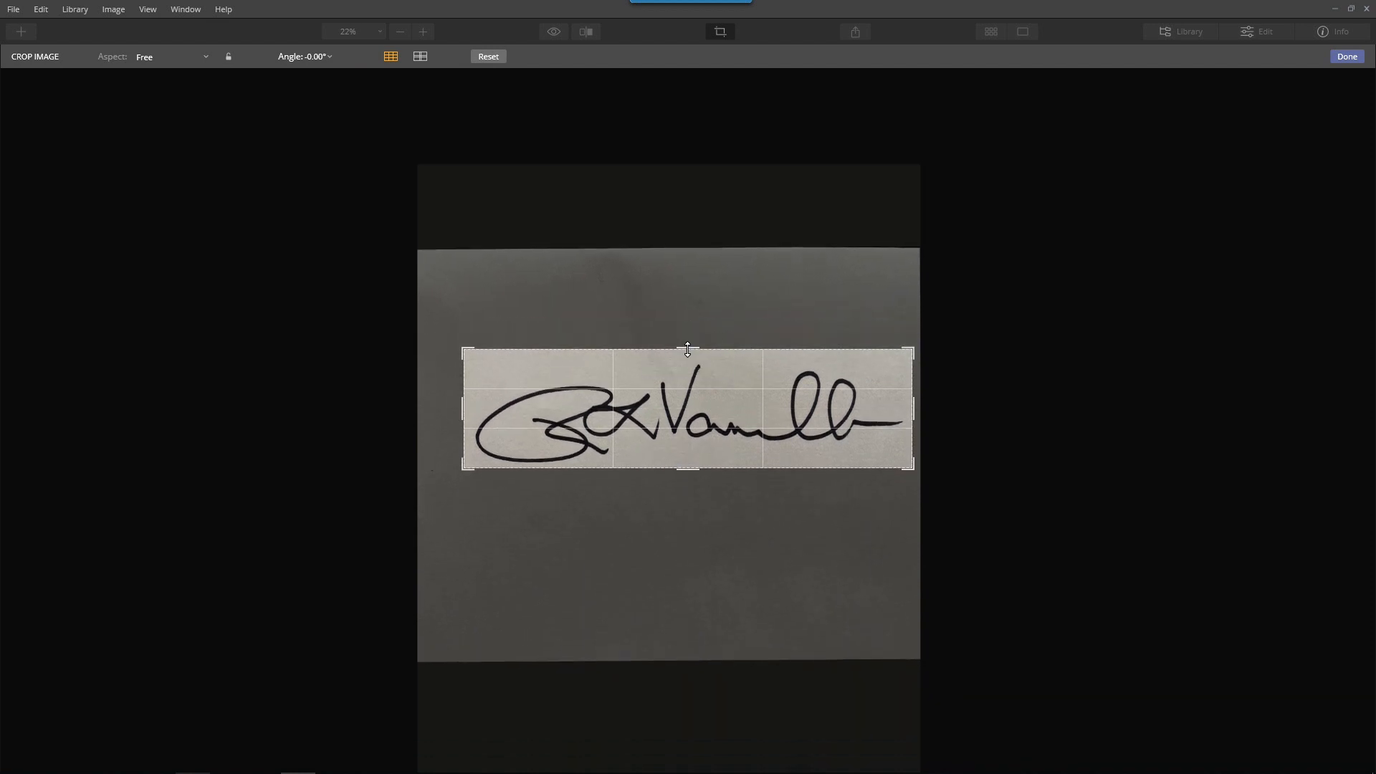
{"action": "left_click", "coordinate": [1345, 56]}
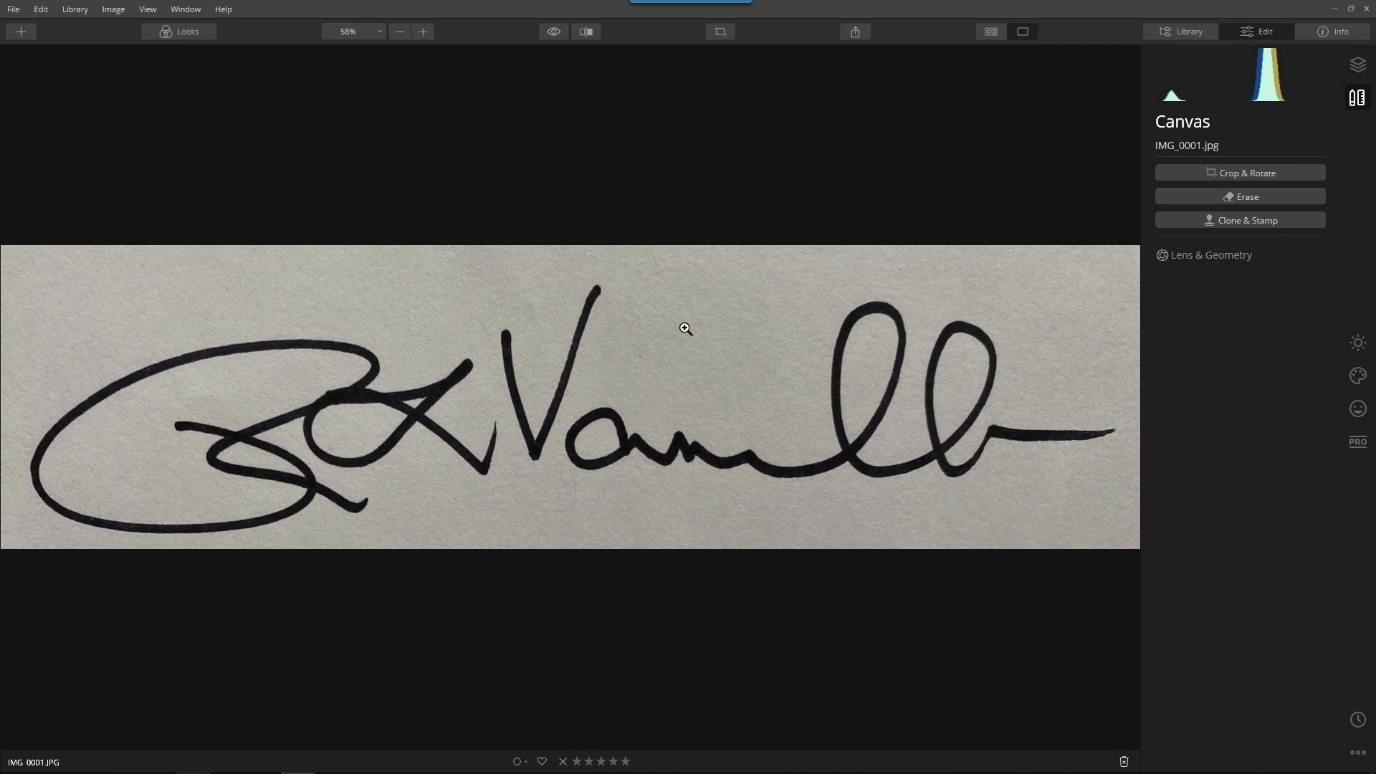
Whiten the paper with the Light adjustments: Smart Contrast 100, Highlights 100, Shadows 51, Whites 62 and Blacks 83
{"action": "left_click", "coordinate": [1358, 343]}
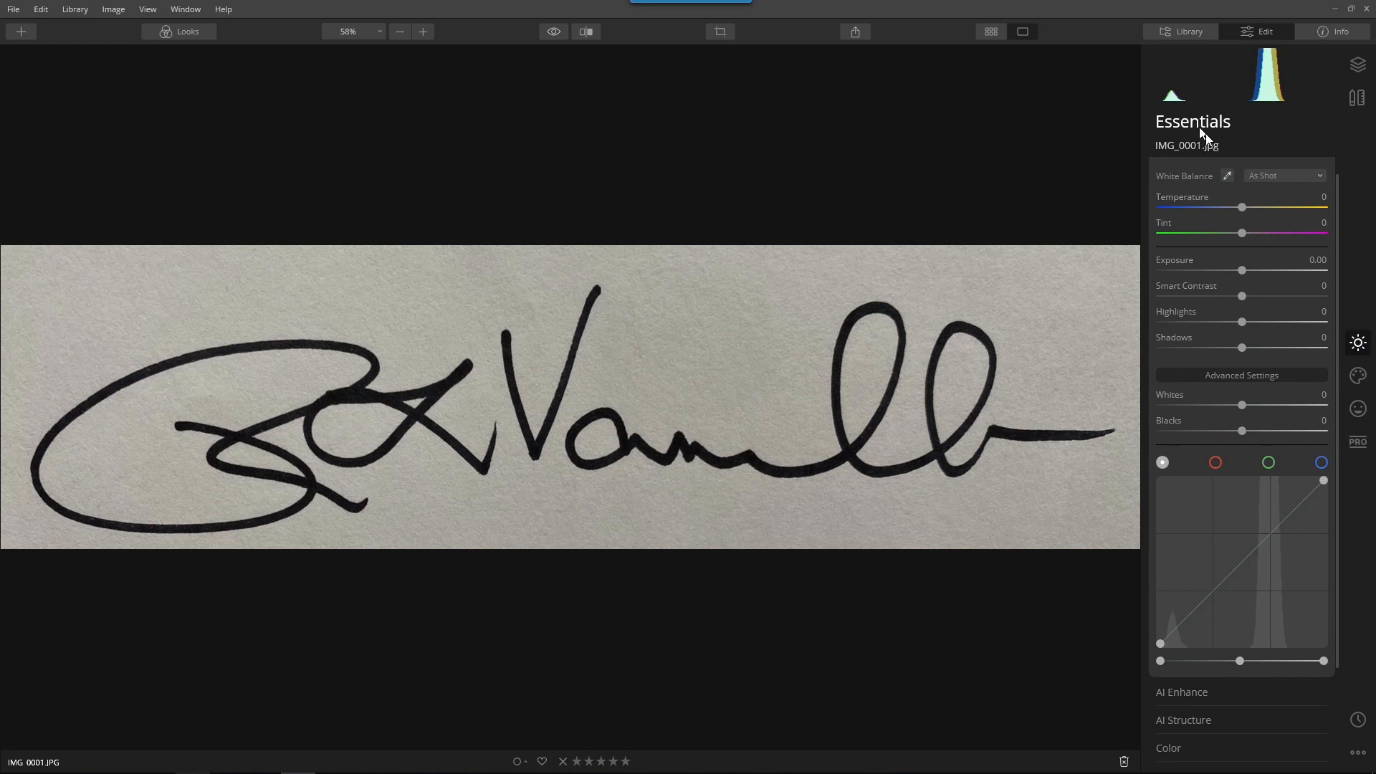
{"action": "left_click", "coordinate": [1167, 173]}
{"action": "left_click", "coordinate": [1165, 175]}
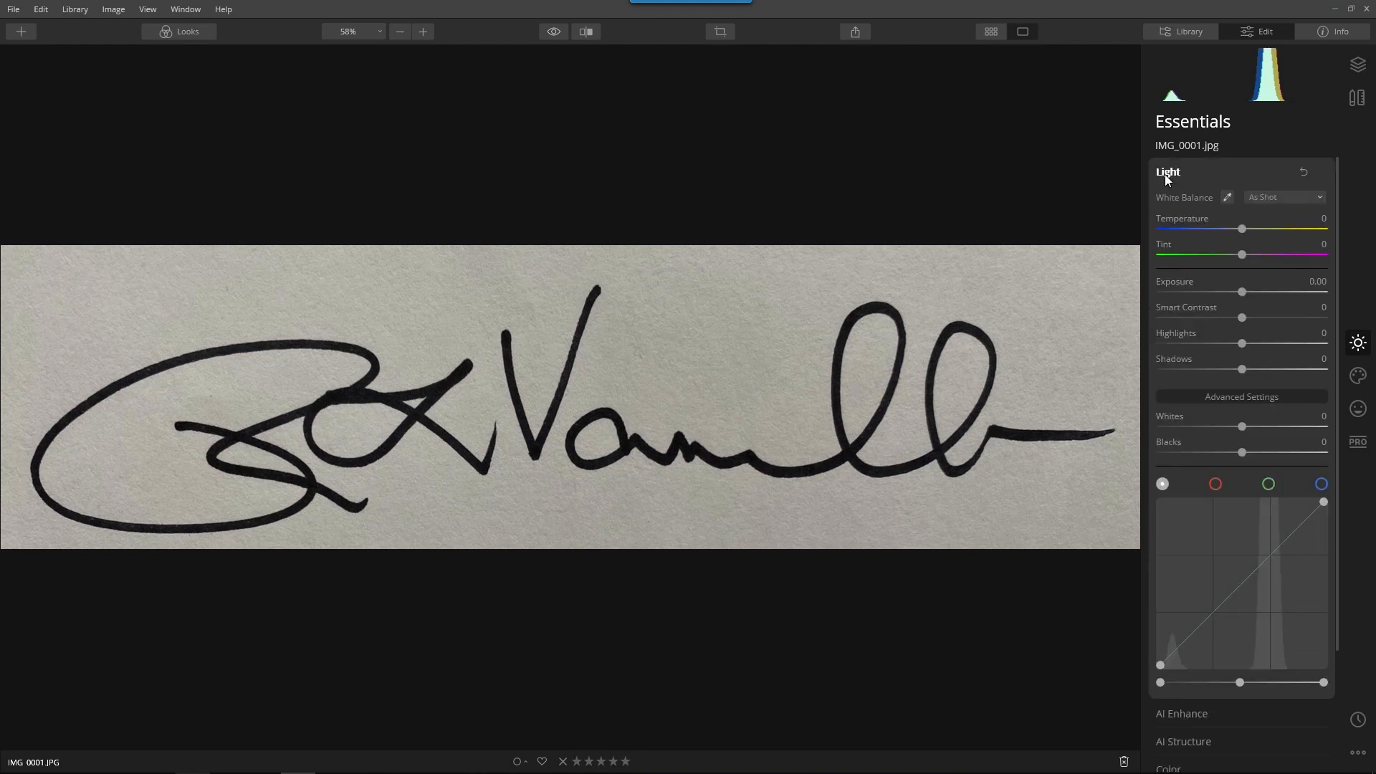
{"action": "mouse_move", "coordinate": [1241, 370]}
{"action": "left_mouse_down"}
{"action": "mouse_move", "coordinate": [1204, 370]}
{"action": "mouse_move", "coordinate": [1283, 370]}
{"action": "mouse_move", "coordinate": [1204, 344]}
{"action": "mouse_move", "coordinate": [1133, 346]}
{"action": "mouse_move", "coordinate": [1333, 352]}
{"action": "left_mouse_up"}
{"action": "left_click_drag", "start_coordinate": [1242, 318], "coordinate": [1340, 330]}
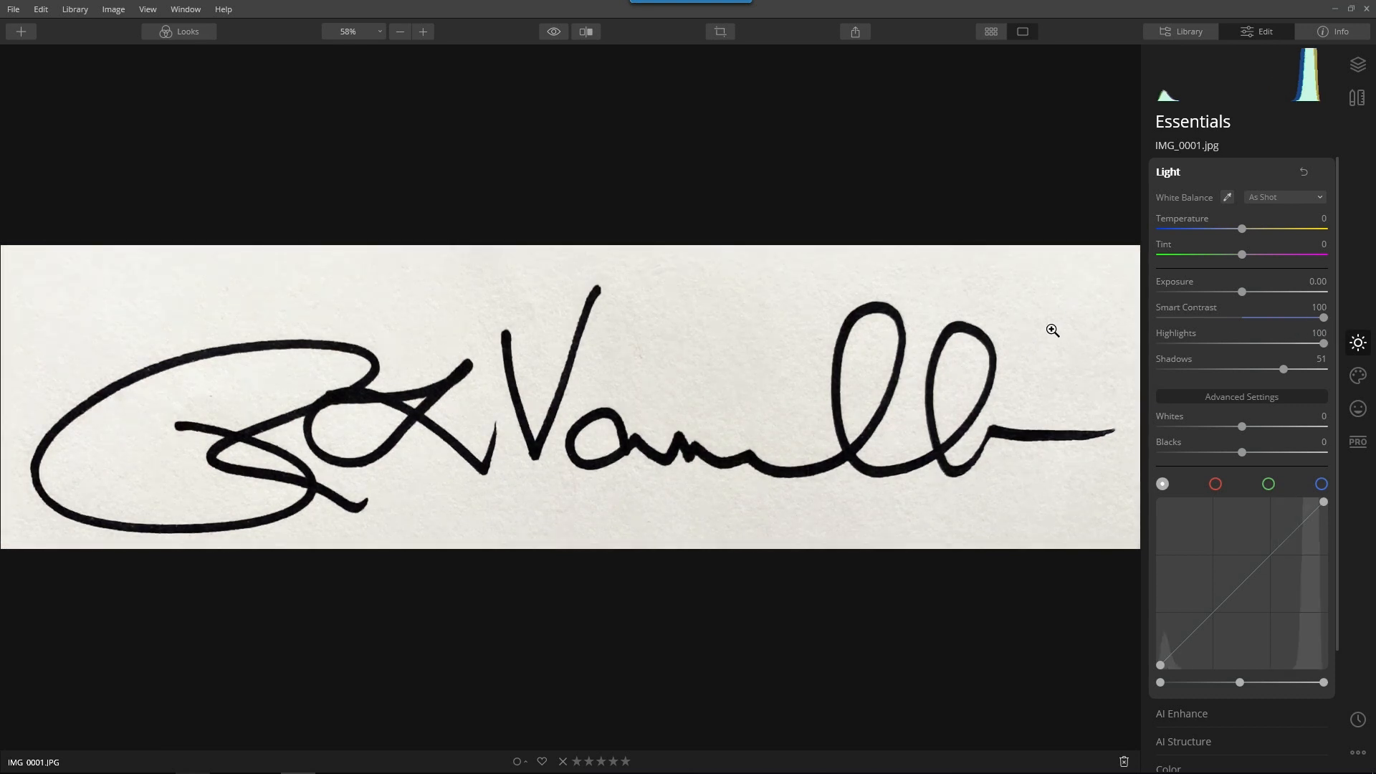
{"action": "left_click_drag", "start_coordinate": [1239, 452], "coordinate": [1289, 429]}
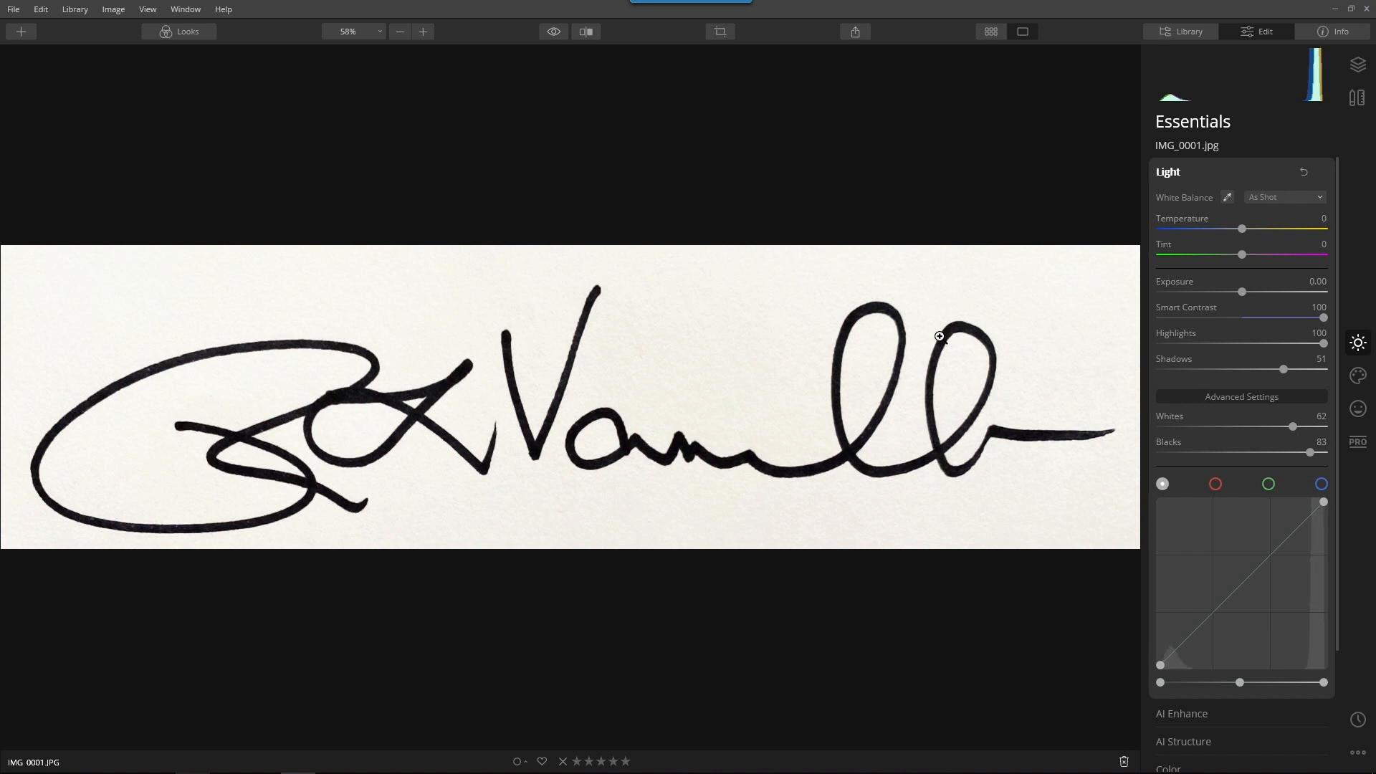
Export the black signature as a JPEG to C:\Photography\Signature, naming the file with the signer's surname followed by "Signature-Black"
{"action": "left_click", "coordinate": [856, 40]}
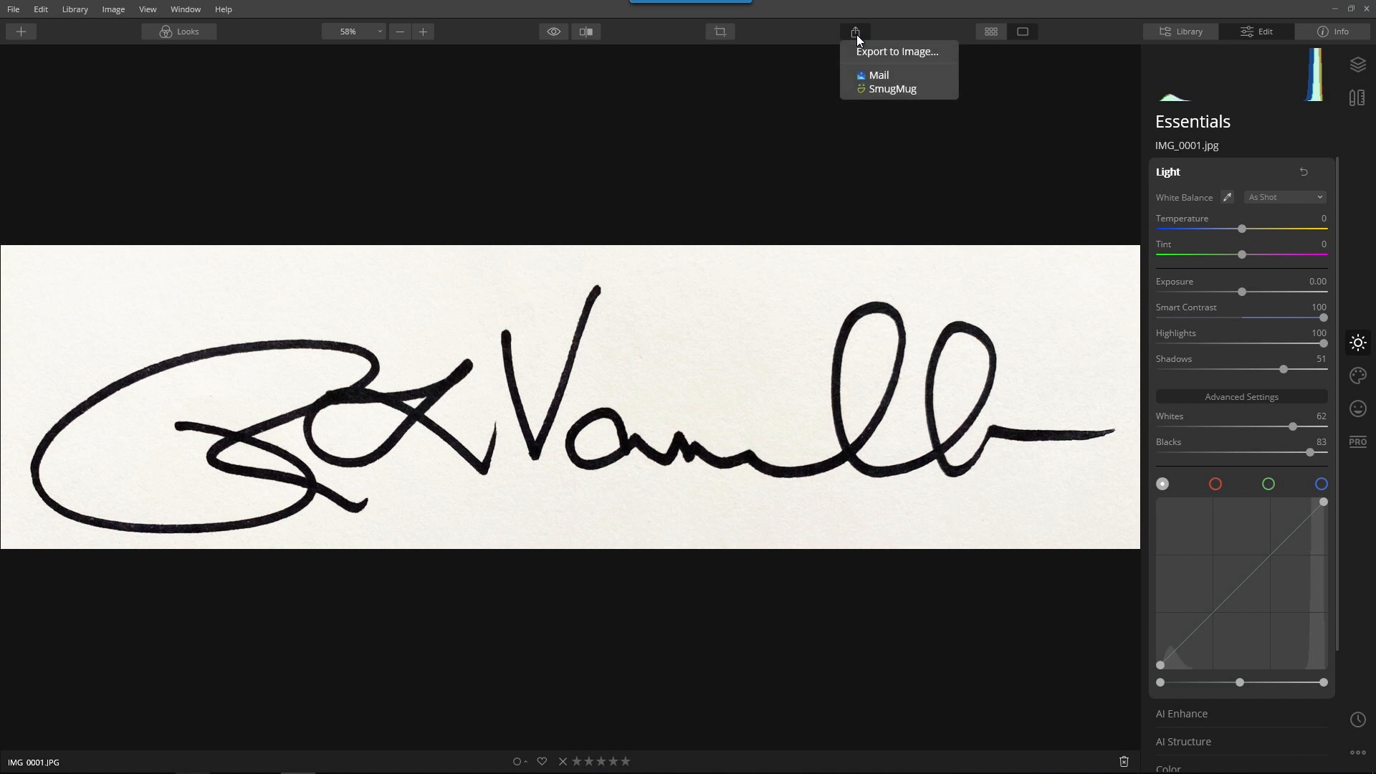
{"action": "left_click", "coordinate": [890, 53]}
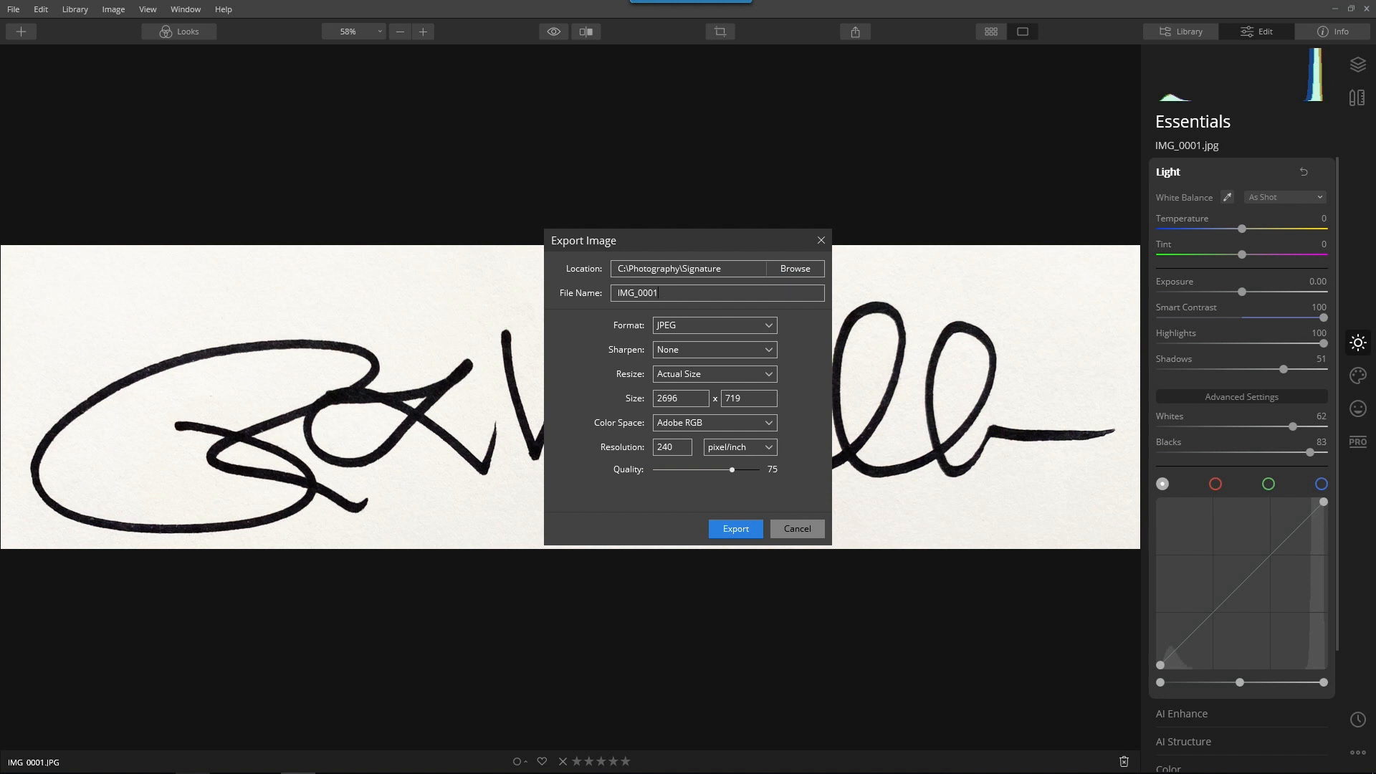
{"action": "type", "text": "Vanelli-Black"}
{"action": "key", "text": "BackSpace"}
{"action": "key", "text": "BackSpace"}
{"action": "key", "text": "BackSpace"}
{"action": "key", "text": "BackSpace"}
{"action": "key", "text": "BackSpace"}
{"action": "type", "text": "Signature-Black"}
{"action": "left_click", "coordinate": [750, 527]}
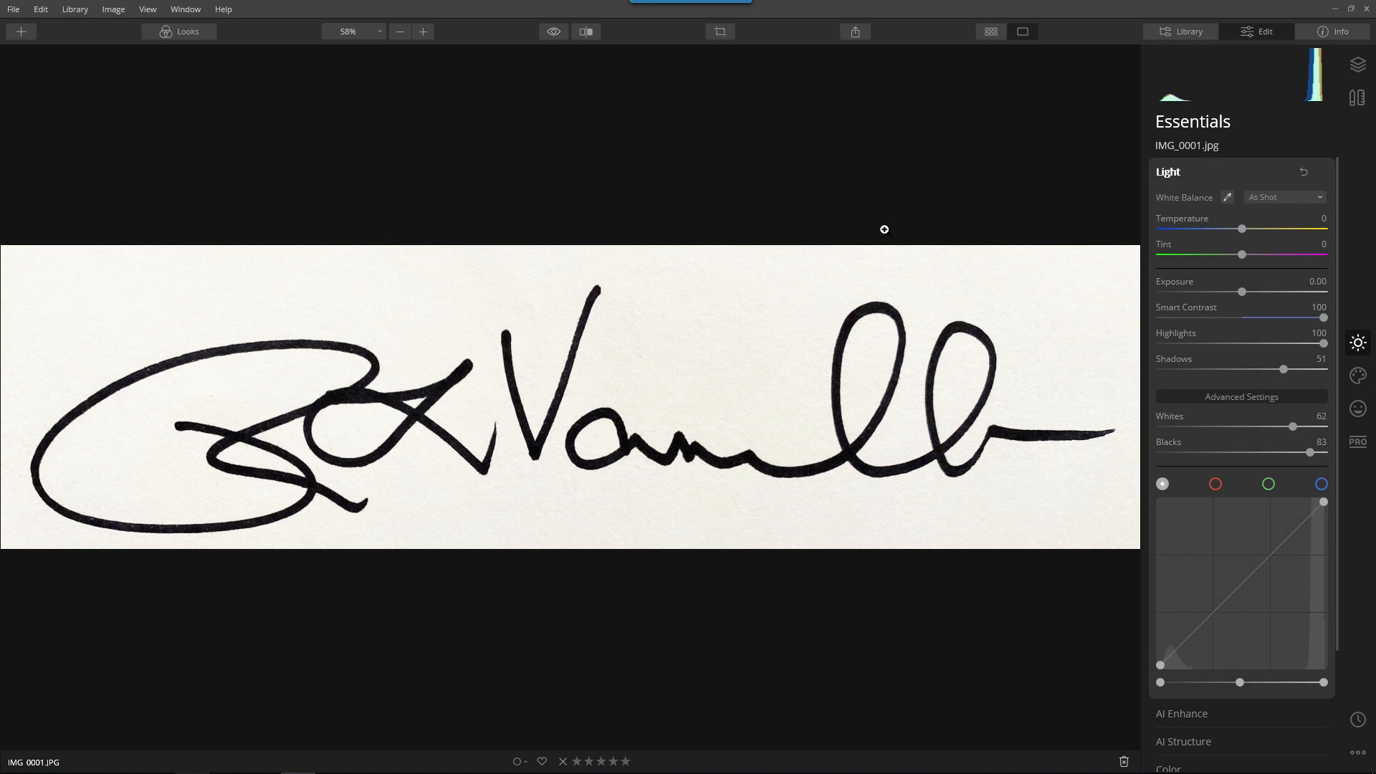
Invert the RGB tone curve in the Light adjustments, raising the black point to maximum and lowering the white point to minimum
{"action": "left_click", "coordinate": [1168, 172]}
{"action": "left_click", "coordinate": [1168, 171]}
{"action": "left_click", "coordinate": [1239, 395]}
{"action": "left_click", "coordinate": [1241, 399]}
{"action": "left_click_drag", "start_coordinate": [1159, 666], "coordinate": [1149, 494]}
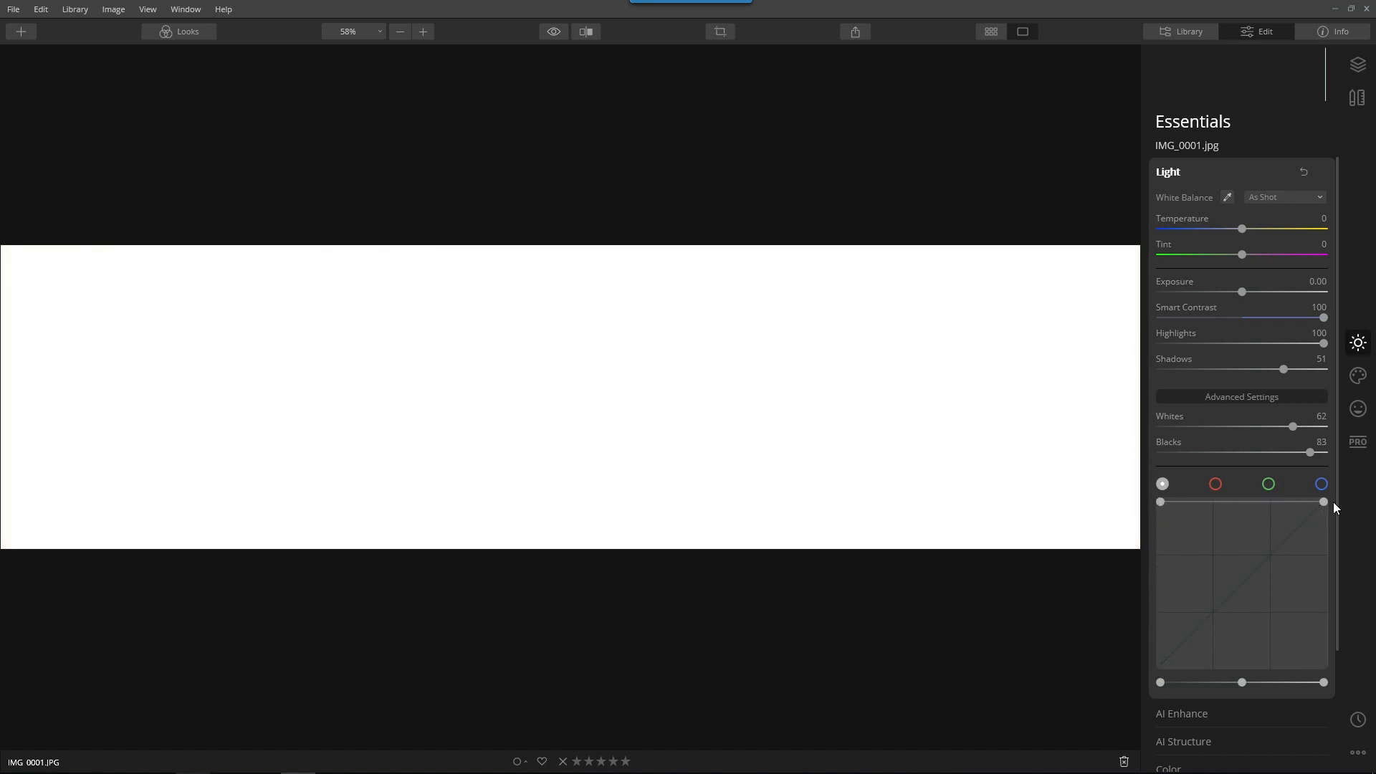
{"action": "left_click_drag", "start_coordinate": [1321, 499], "coordinate": [1360, 680]}
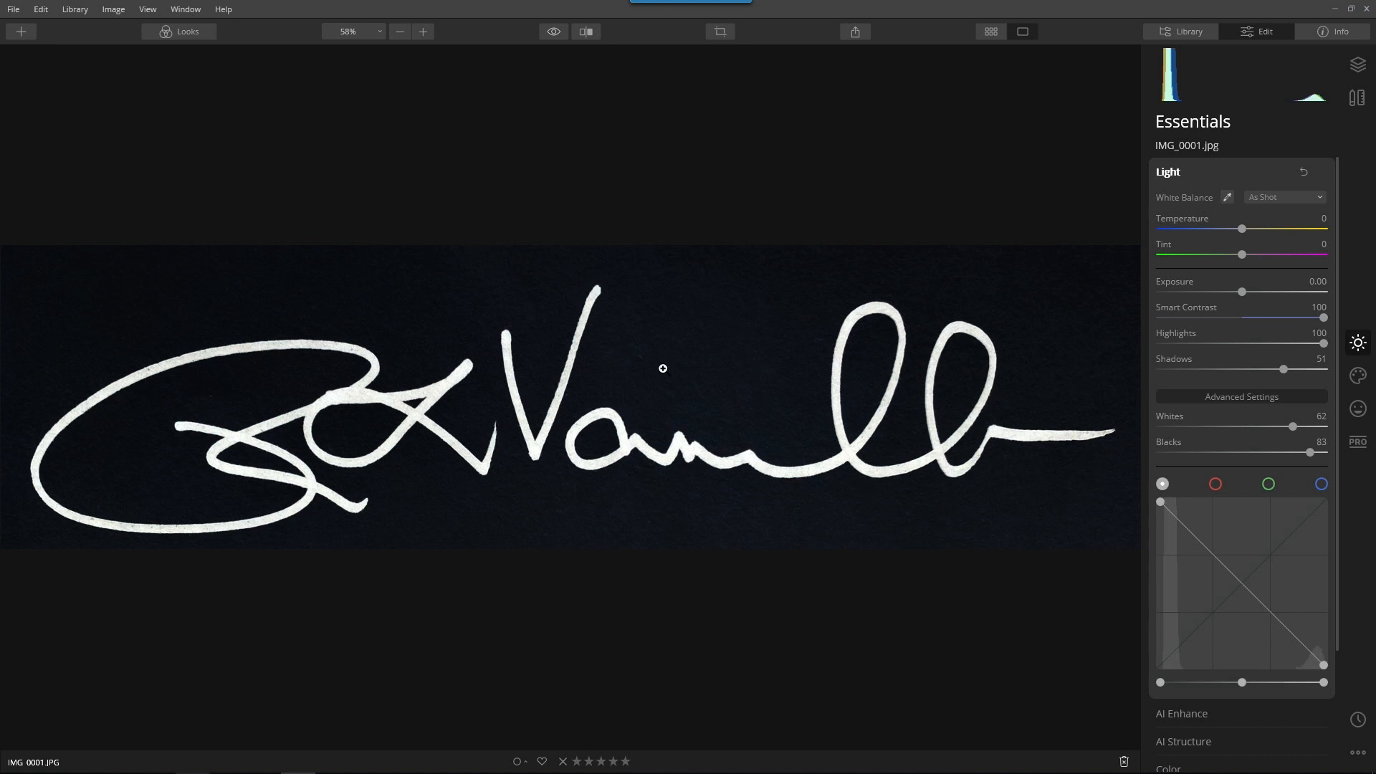
Export the inverted signature as a JPEG named with the signer's surname followed by "Signature-White", and collapse the Light adjustments
{"action": "left_click", "coordinate": [856, 33]}
{"action": "left_click", "coordinate": [893, 51]}
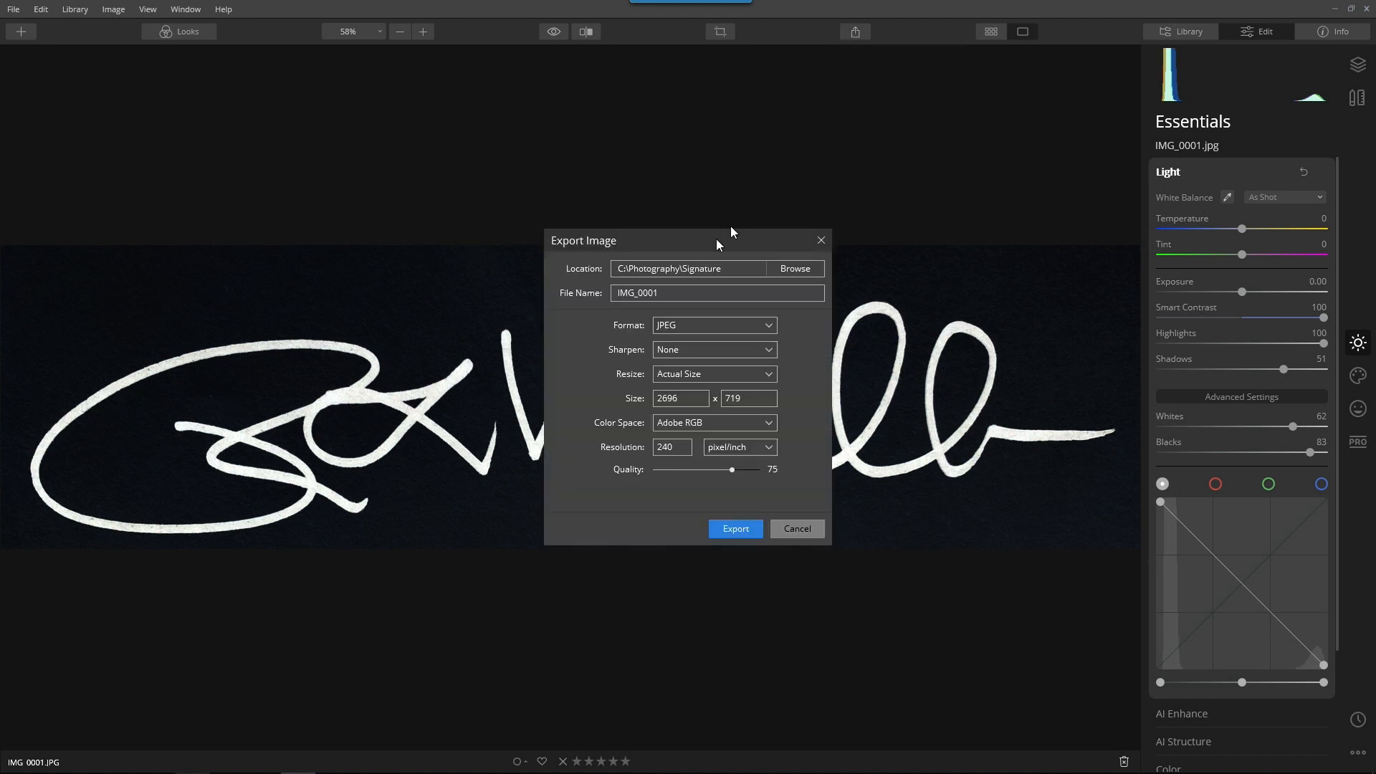
{"action": "left_click_drag", "start_coordinate": [659, 293], "coordinate": [585, 289]}
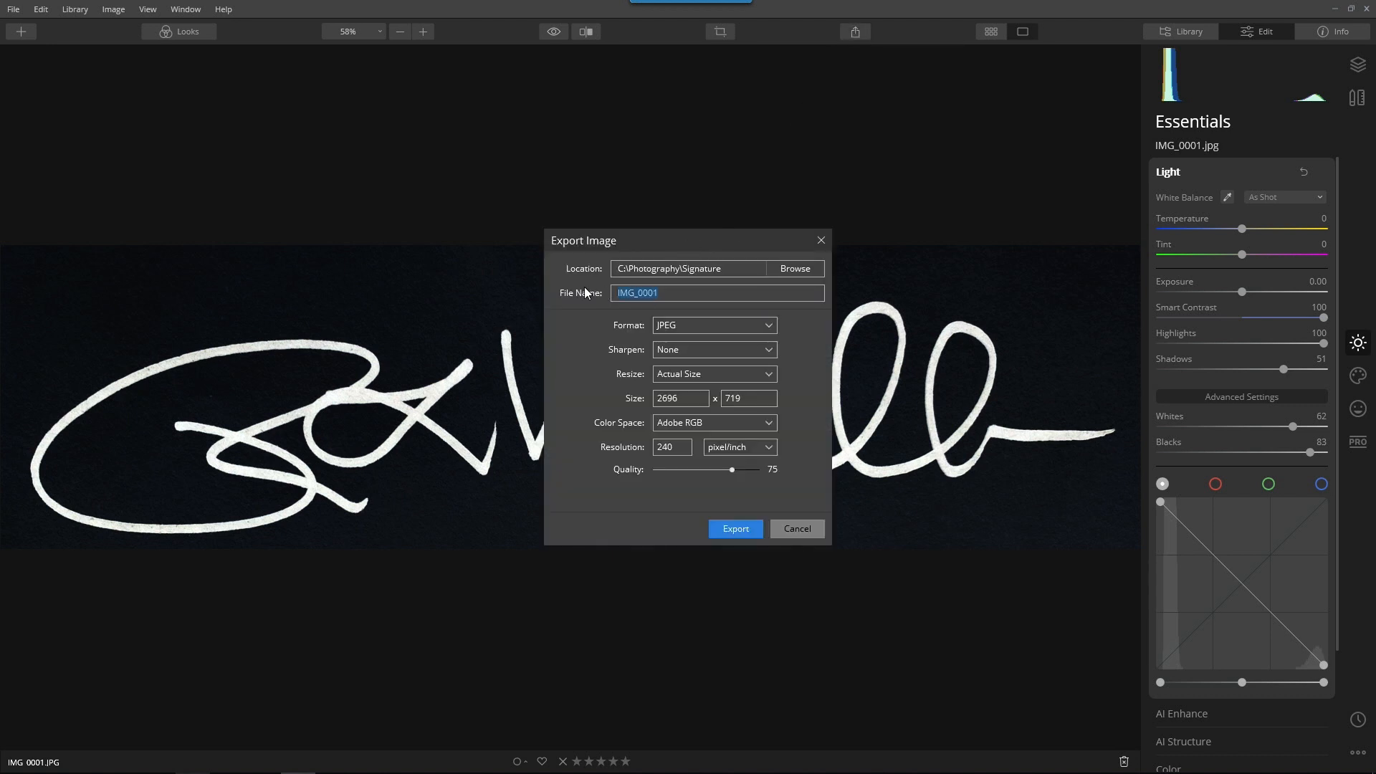
{"action": "type", "text": "Vanelli Signature-White"}
{"action": "left_click", "coordinate": [743, 531]}
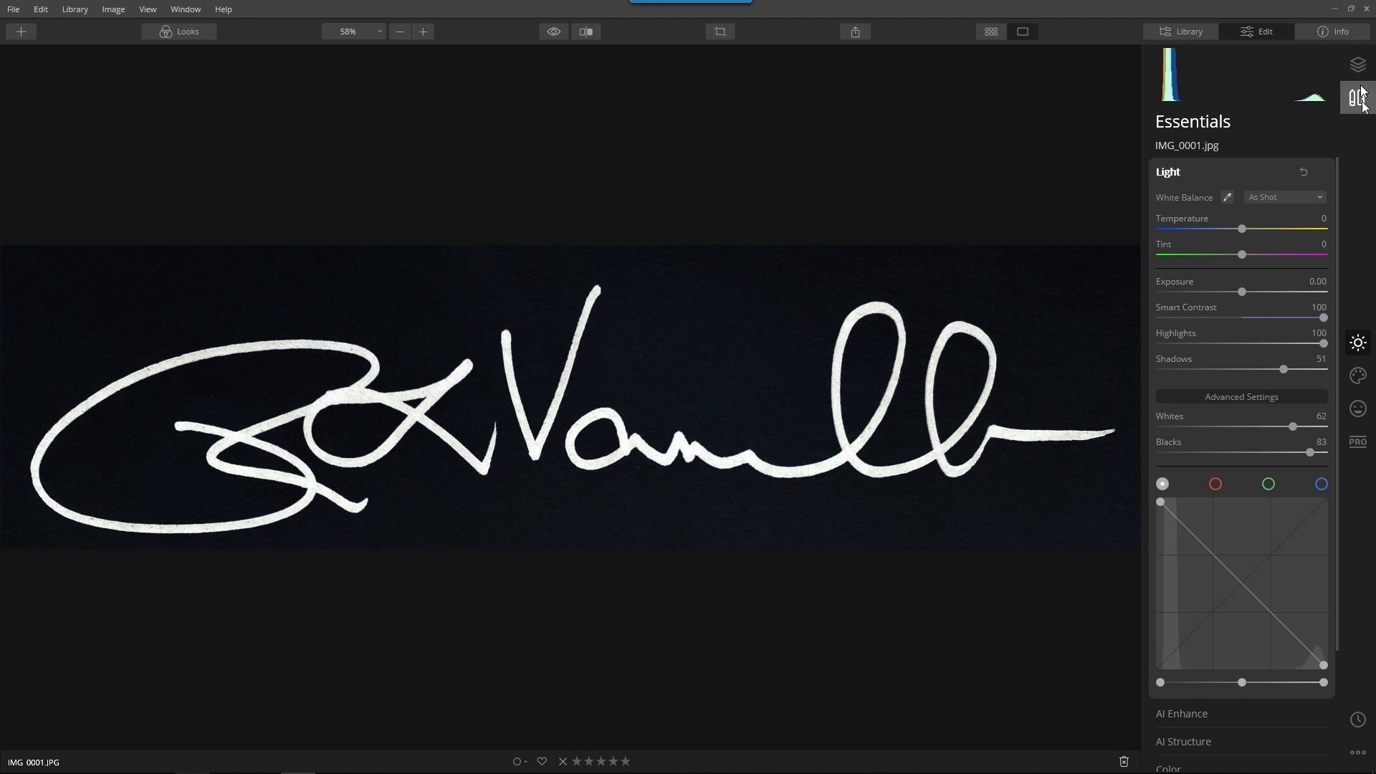
{"action": "left_click", "coordinate": [1162, 172]}
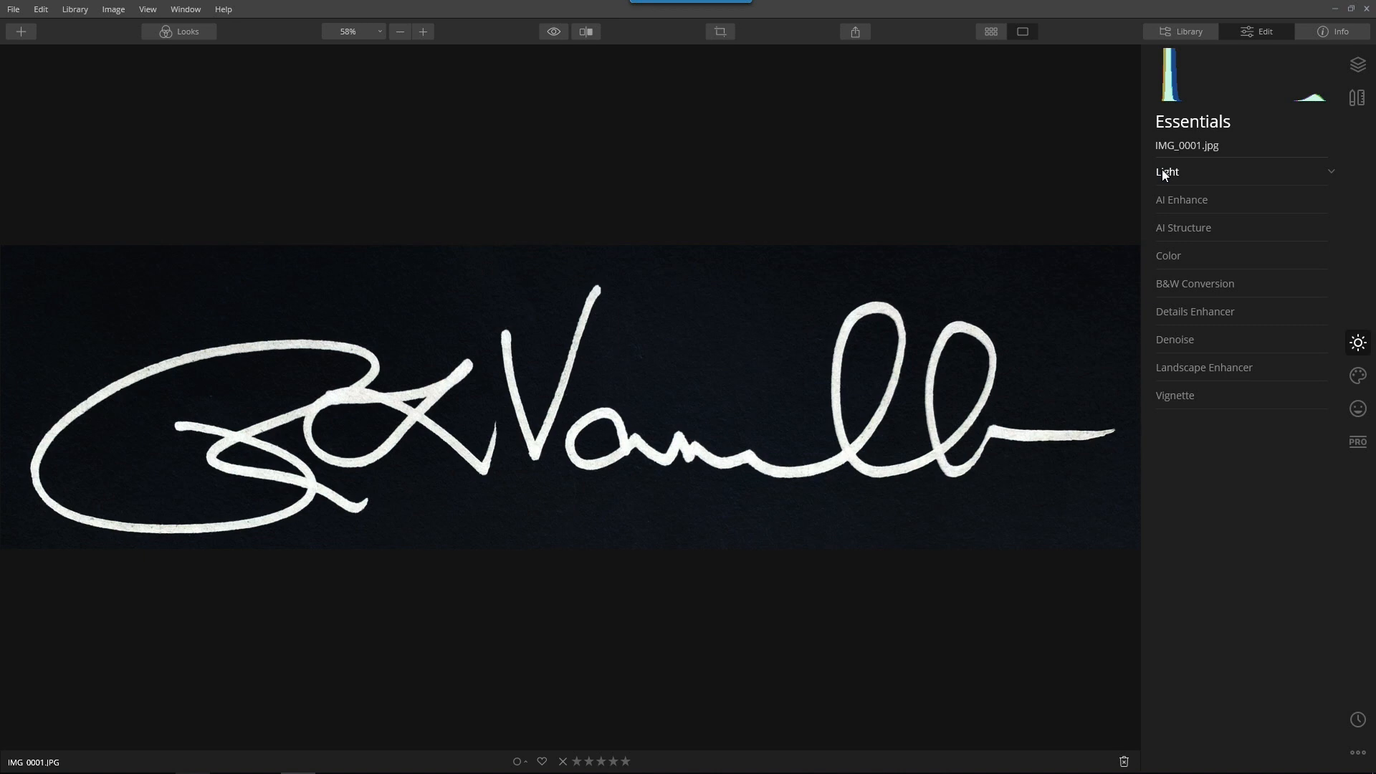
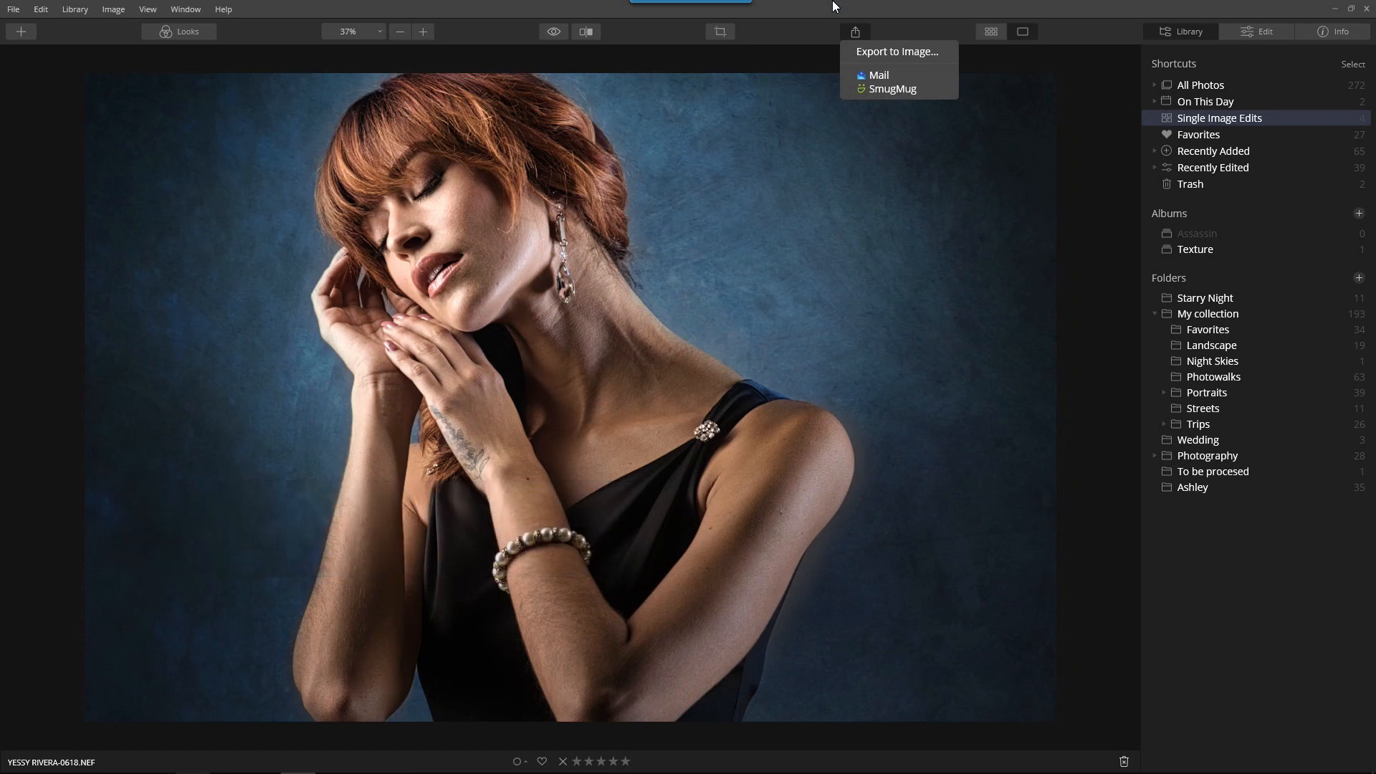
{"action": "left_click", "coordinate": [865, 34]}
{"action": "left_click", "coordinate": [850, 39]}
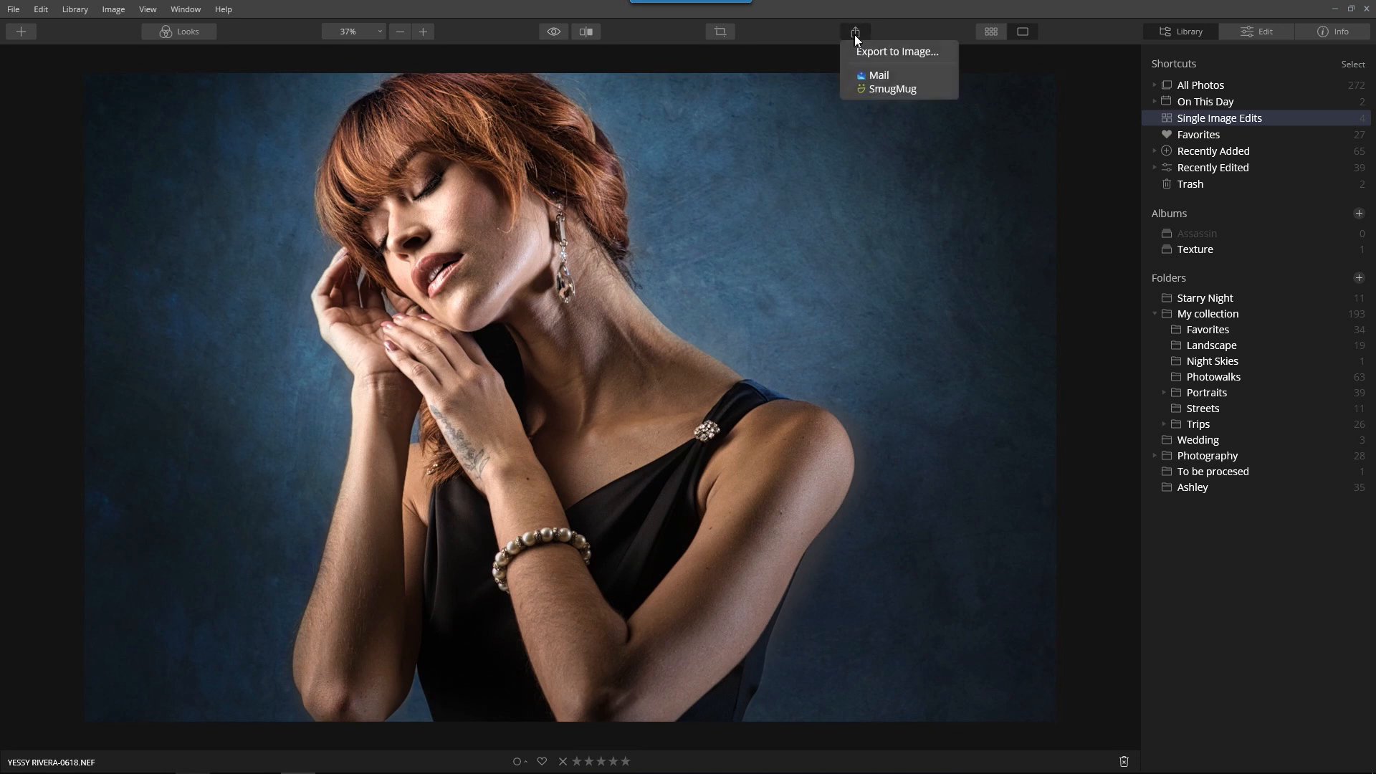
{"action": "left_click", "coordinate": [895, 53]}
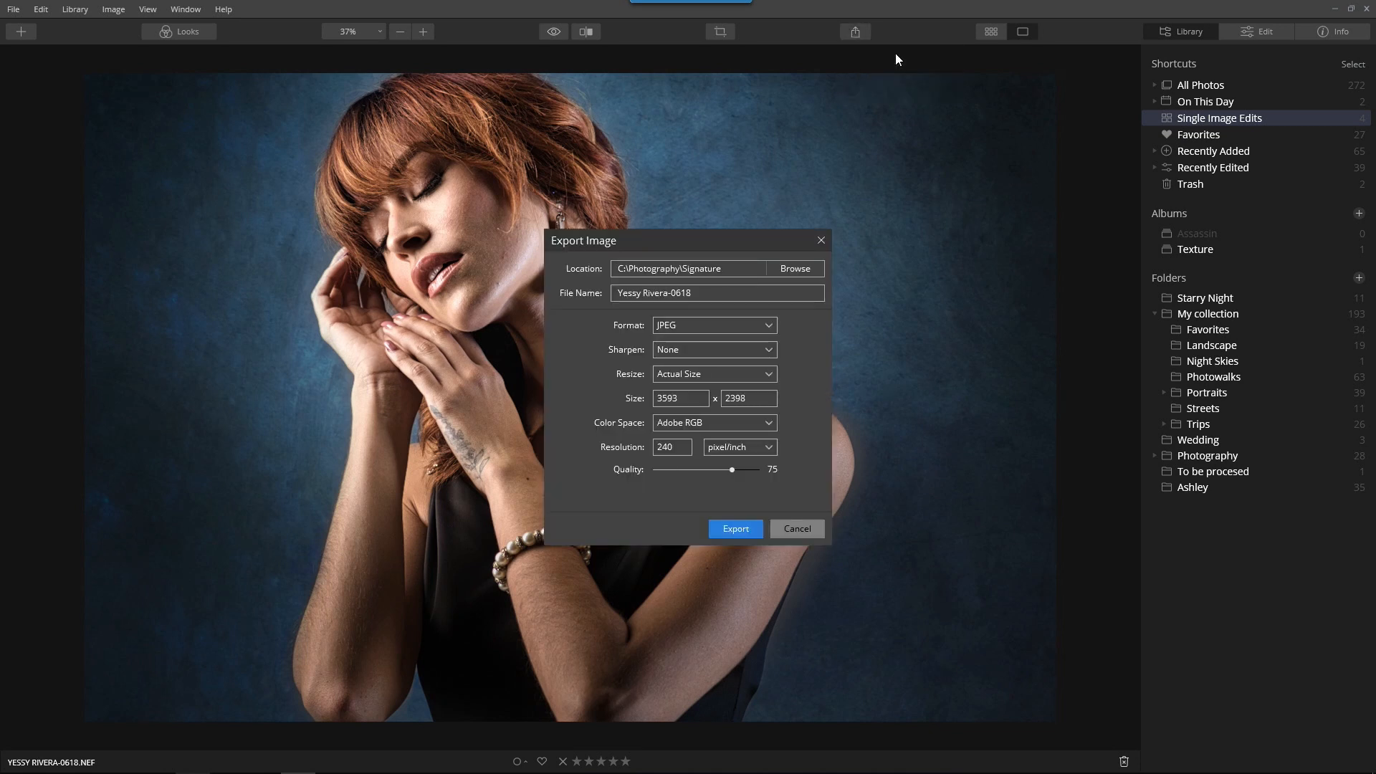
{"action": "left_click", "coordinate": [796, 268]}
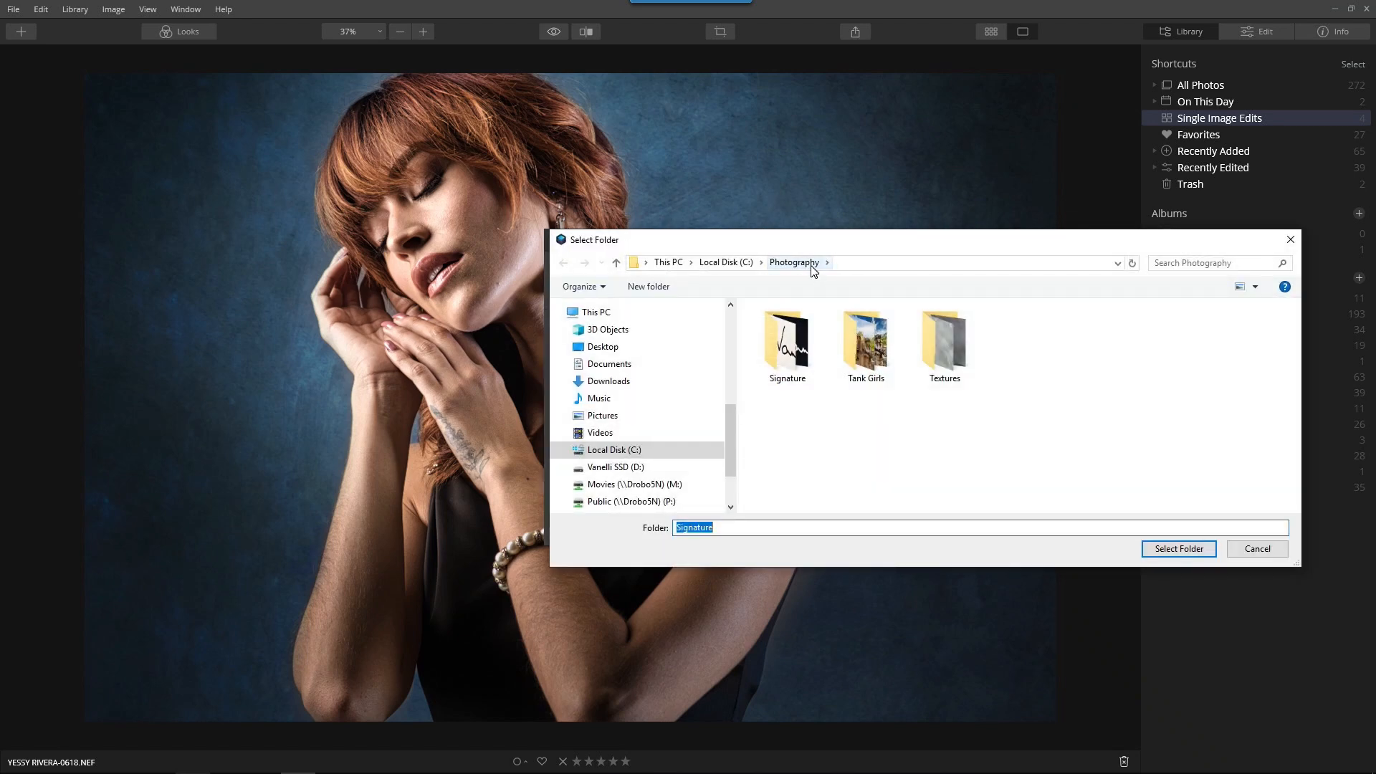
{"action": "double_click", "coordinate": [788, 344]}
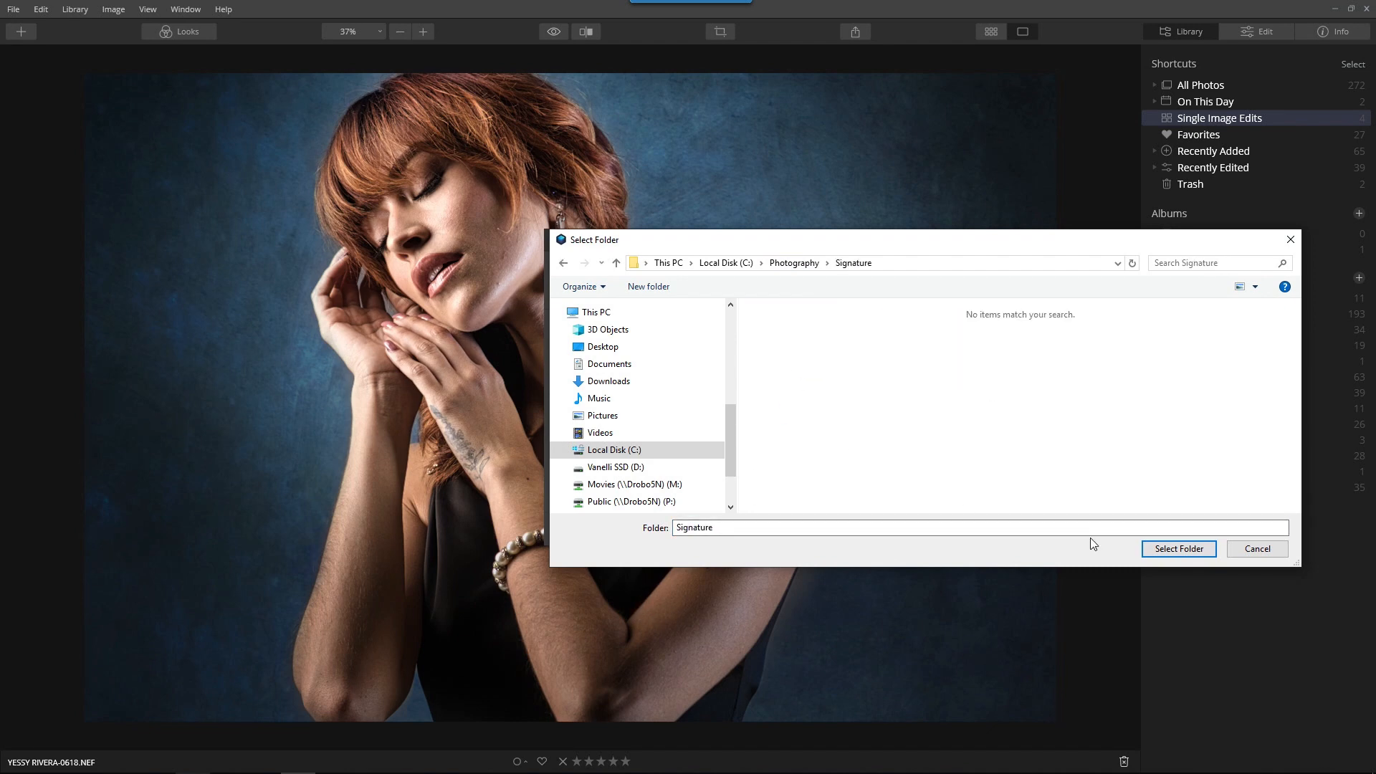
{"action": "left_click", "coordinate": [1267, 552]}
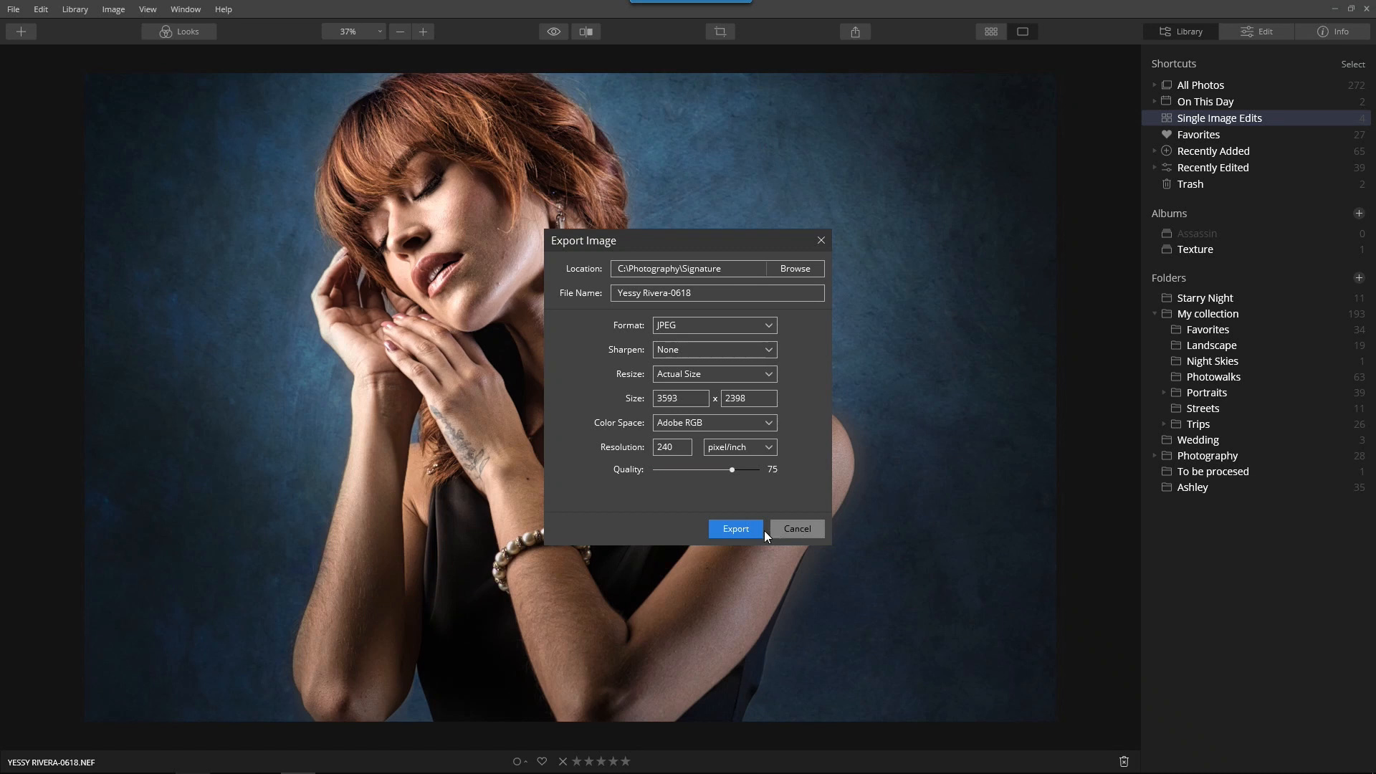
{"action": "left_click", "coordinate": [819, 528]}
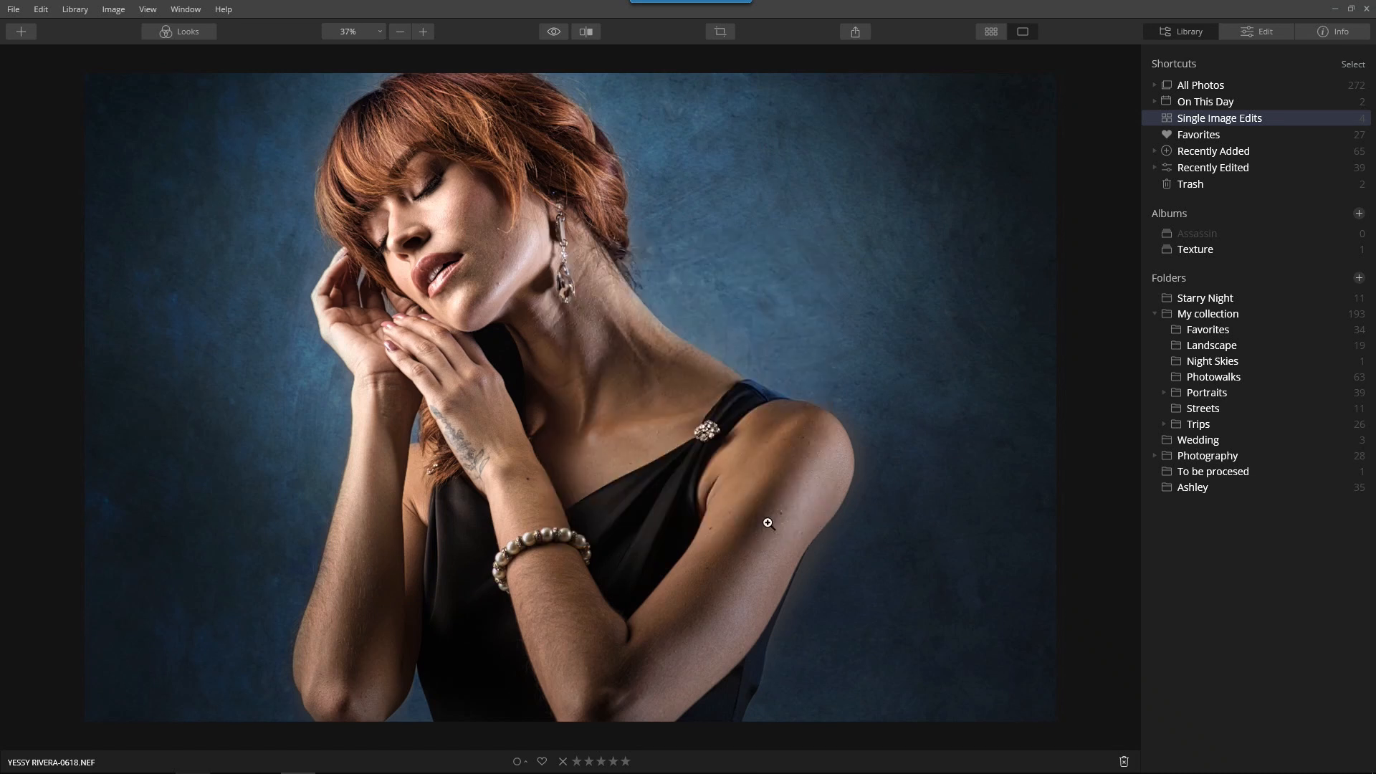
Add the high-resolution white signature JPEG from C:\Photography\Signature as a new image layer over the portrait
{"action": "left_click", "coordinate": [1262, 33]}
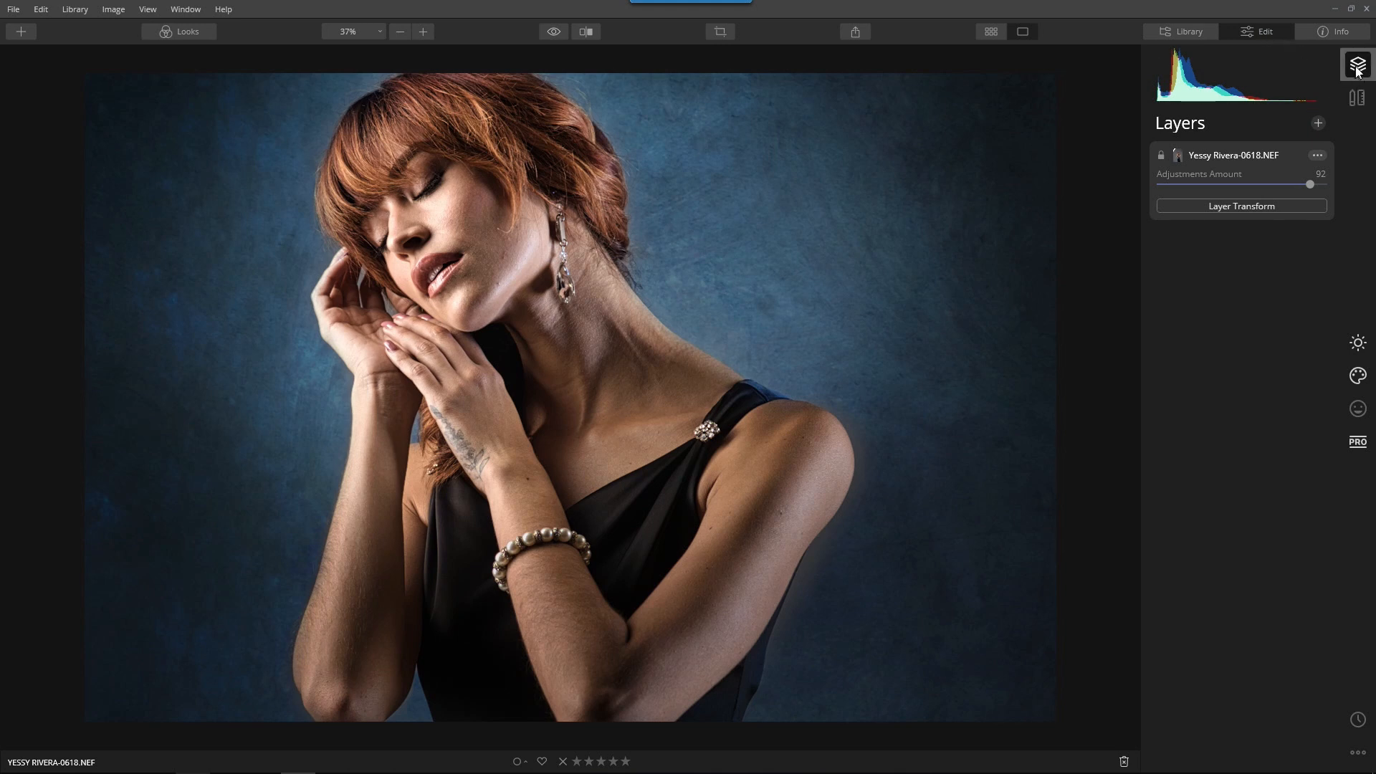
{"action": "left_click", "coordinate": [1317, 123]}
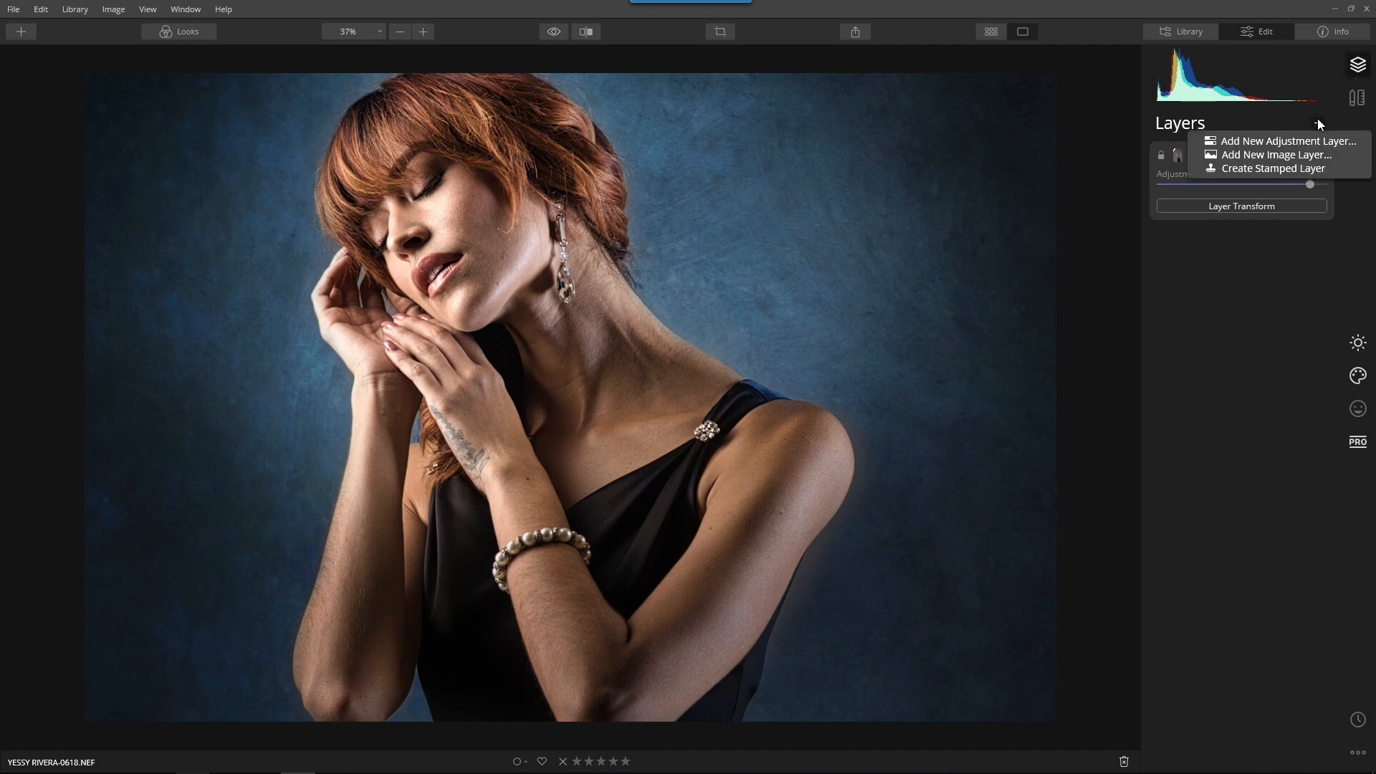
{"action": "left_click", "coordinate": [1309, 155]}
{"action": "left_click_drag", "start_coordinate": [505, 19], "coordinate": [772, 273]}
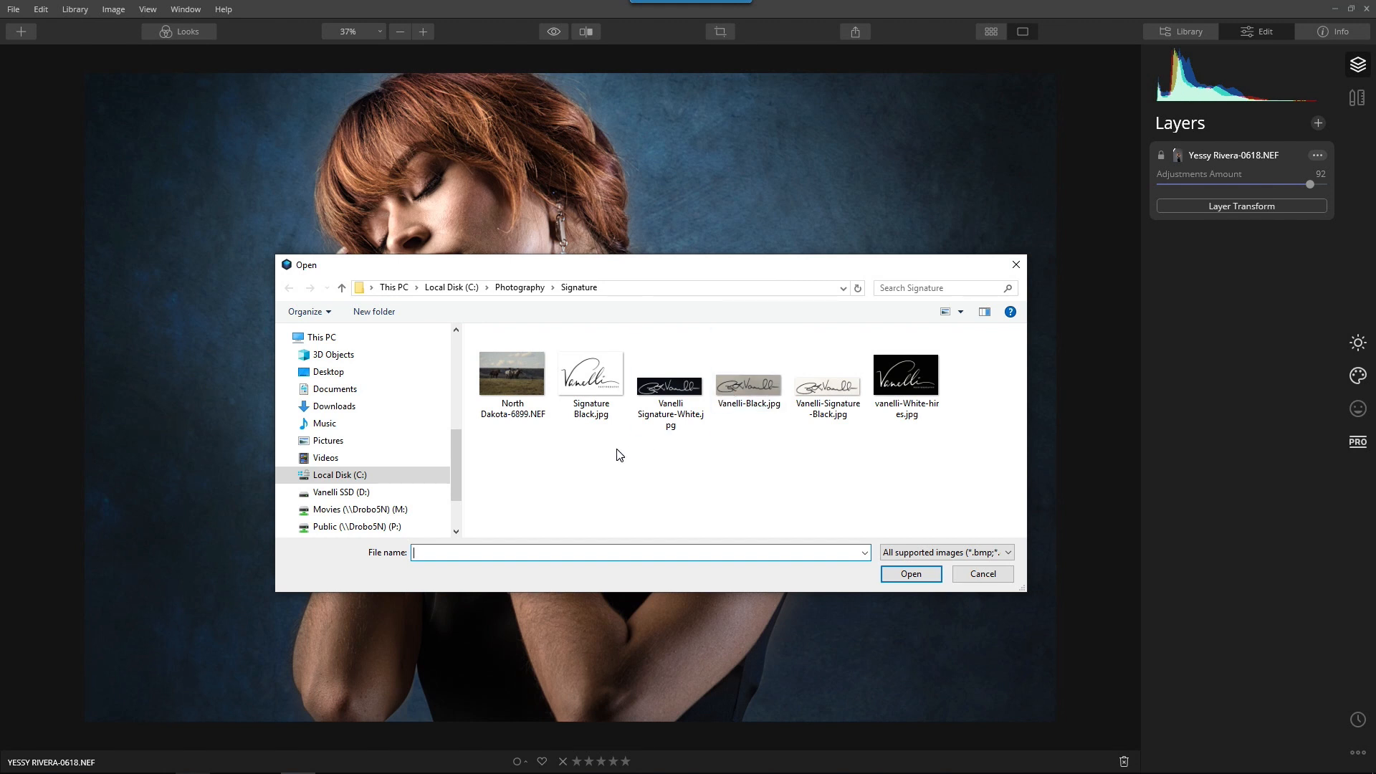
{"action": "left_click", "coordinate": [905, 393]}
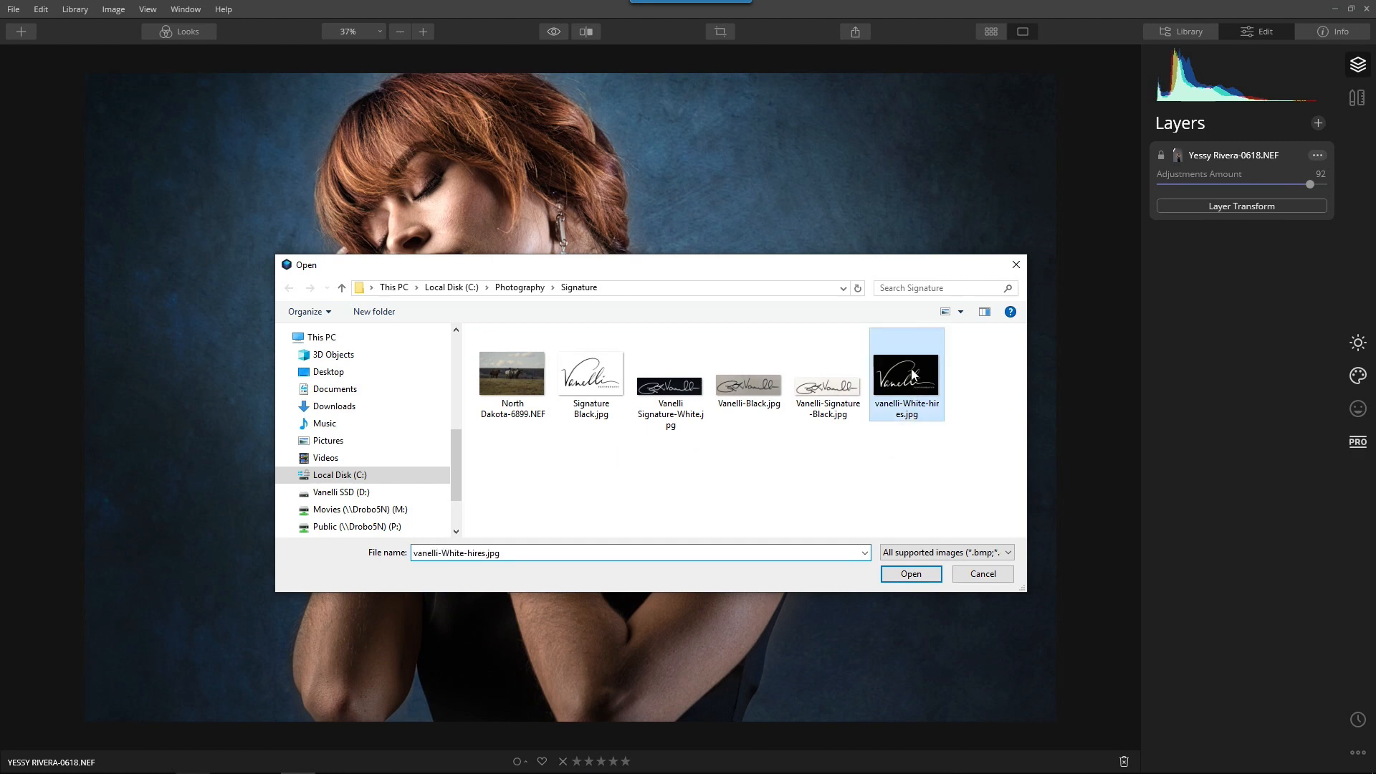
{"action": "left_click", "coordinate": [908, 574]}
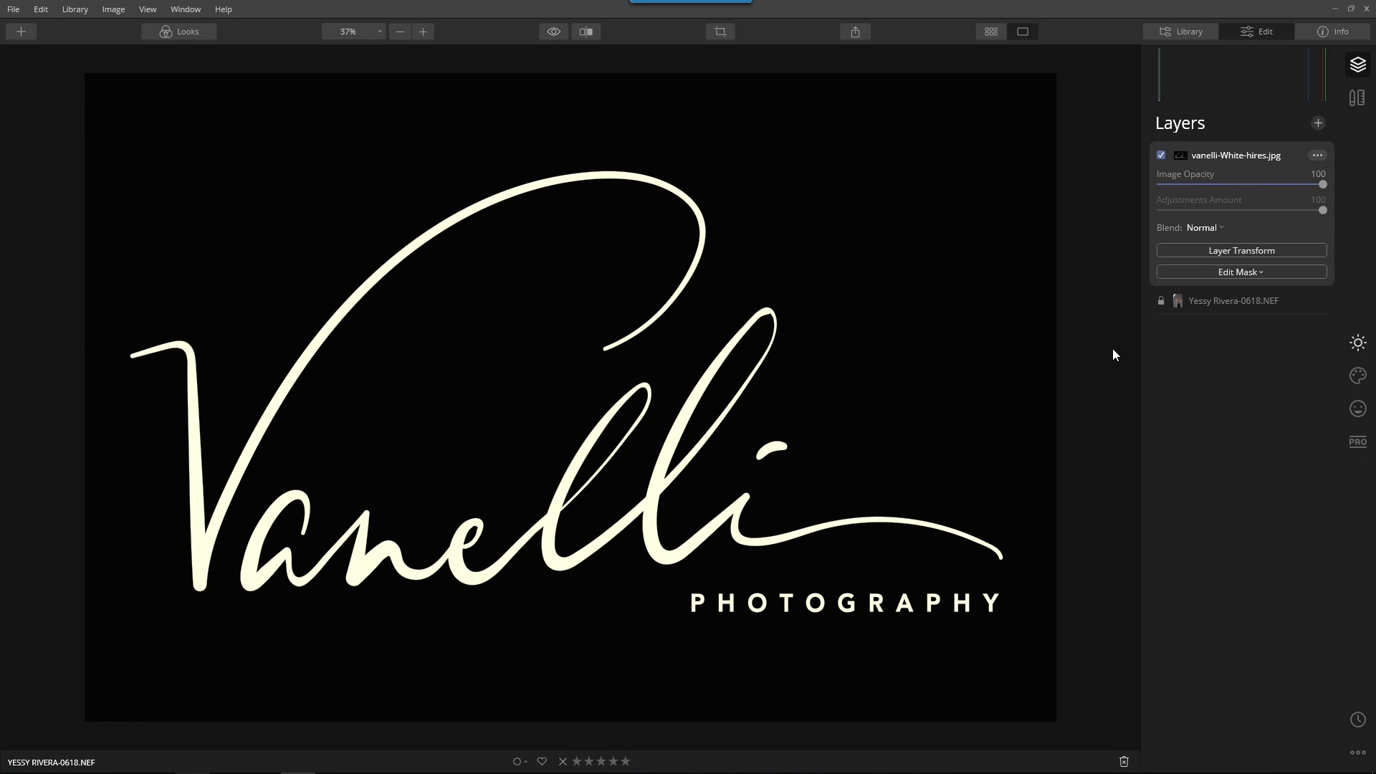
Scale the signature layer down to about 567 px wide and position it near the photo's lower-right corner with Layer Transform
{"action": "left_click", "coordinate": [1241, 250]}
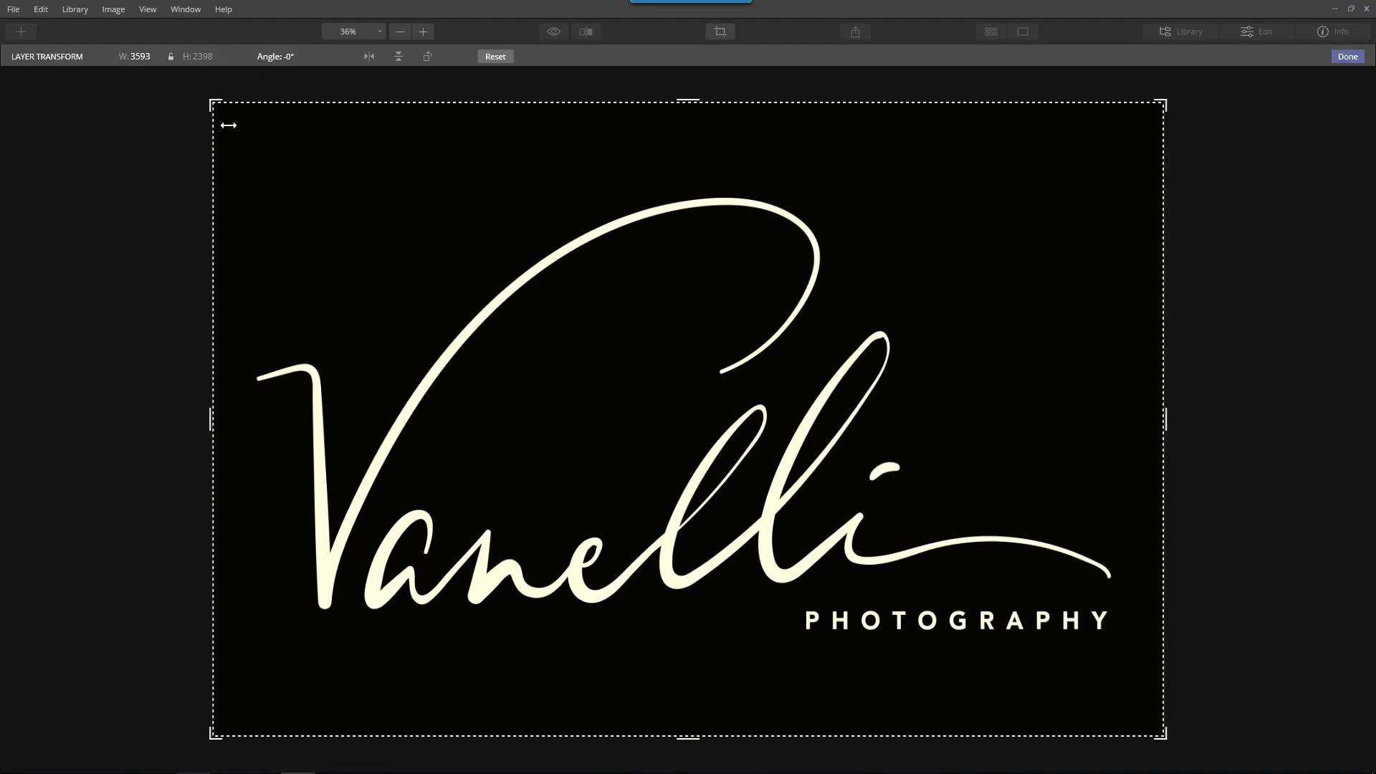
{"action": "left_click_drag", "start_coordinate": [211, 102], "coordinate": [1017, 653]}
{"action": "left_click_drag", "start_coordinate": [1107, 717], "coordinate": [1032, 679]}
{"action": "left_click_drag", "start_coordinate": [1086, 618], "coordinate": [1106, 609]}
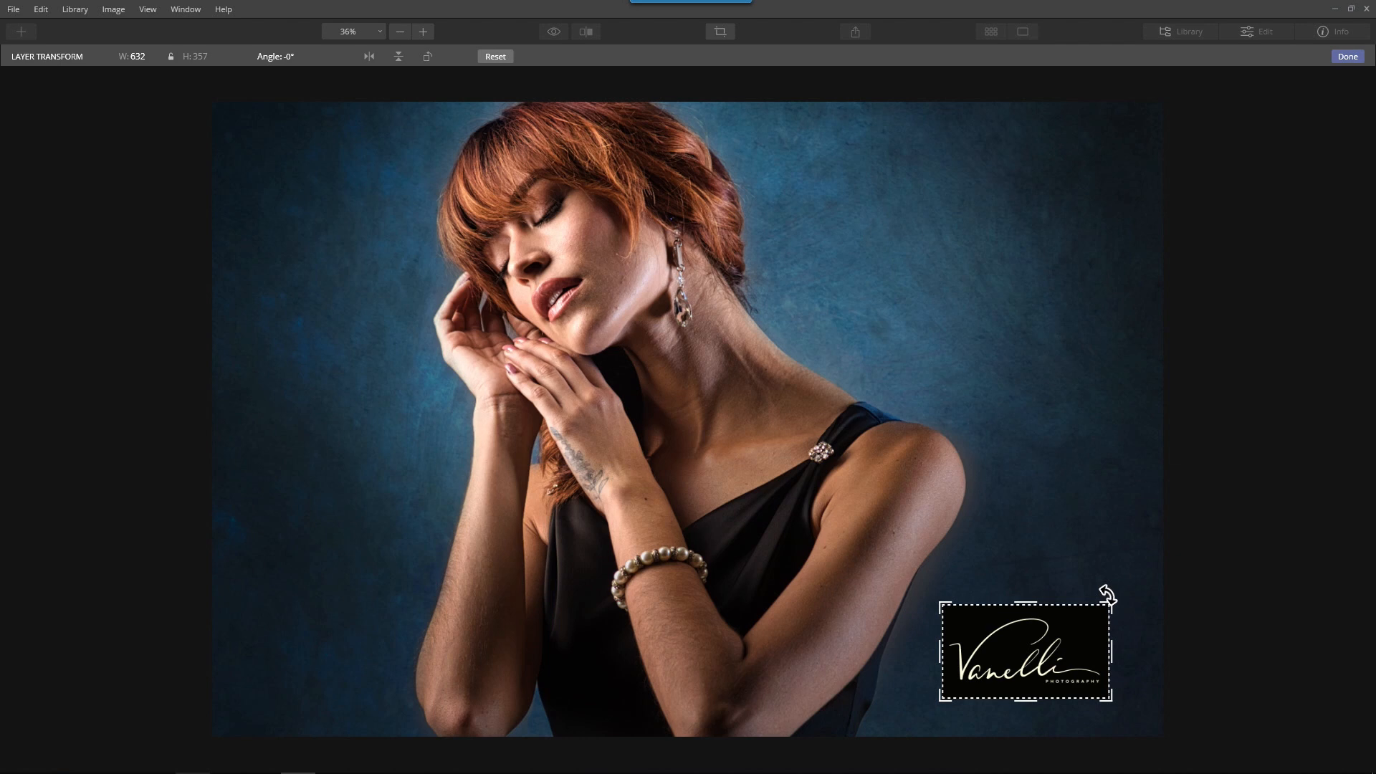
{"action": "mouse_move", "coordinate": [1016, 660]}
{"action": "left_mouse_down"}
{"action": "mouse_move", "coordinate": [988, 674]}
{"action": "mouse_move", "coordinate": [991, 660]}
{"action": "left_mouse_up"}
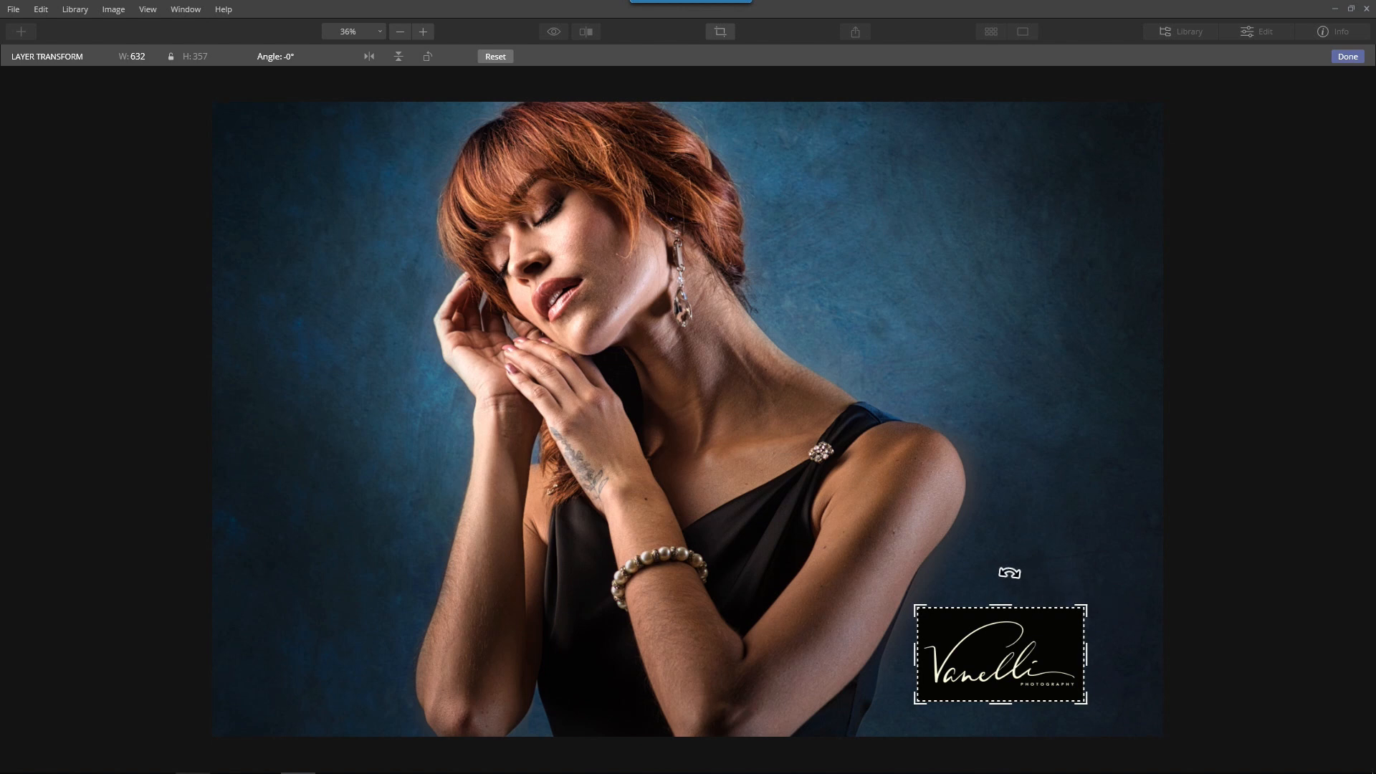
{"action": "left_click_drag", "start_coordinate": [1067, 617], "coordinate": [1086, 605]}
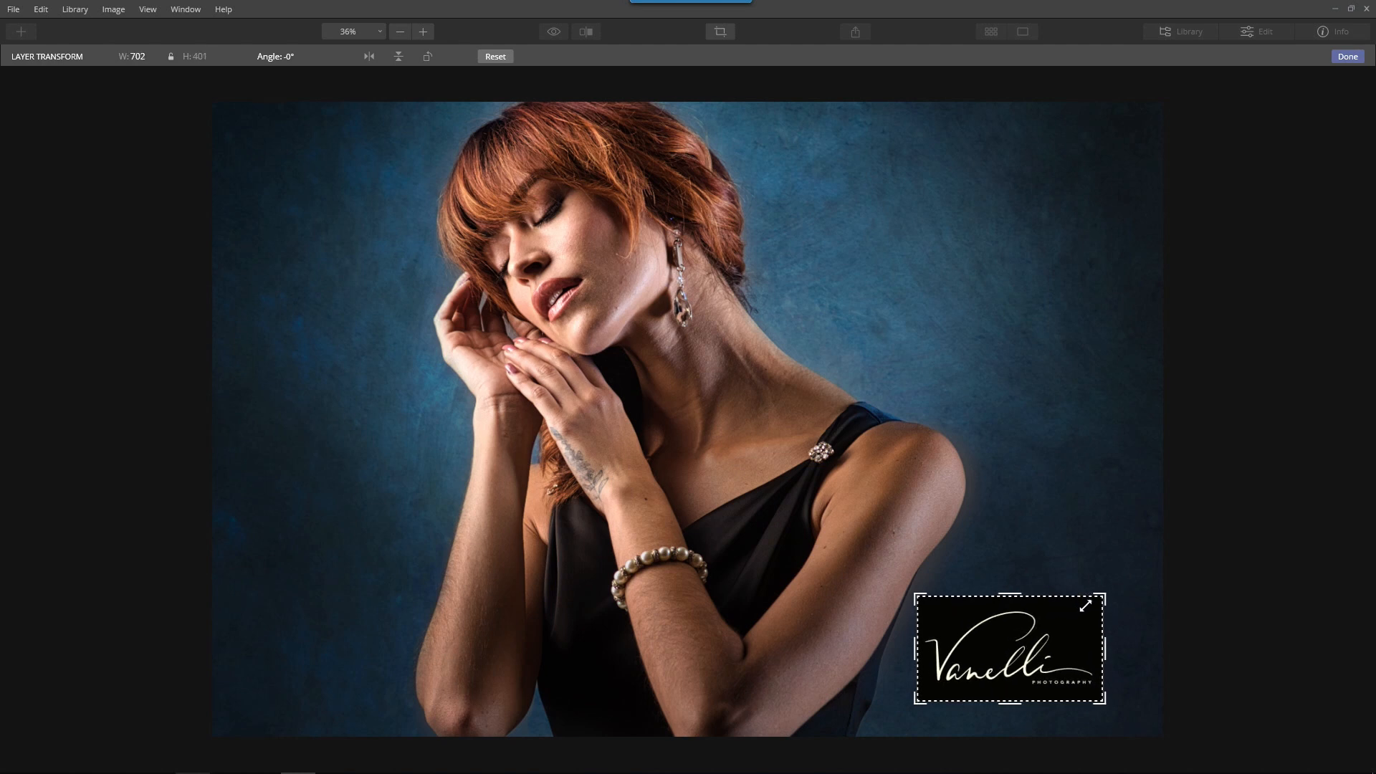
{"action": "left_click_drag", "start_coordinate": [1010, 656], "coordinate": [1009, 664]}
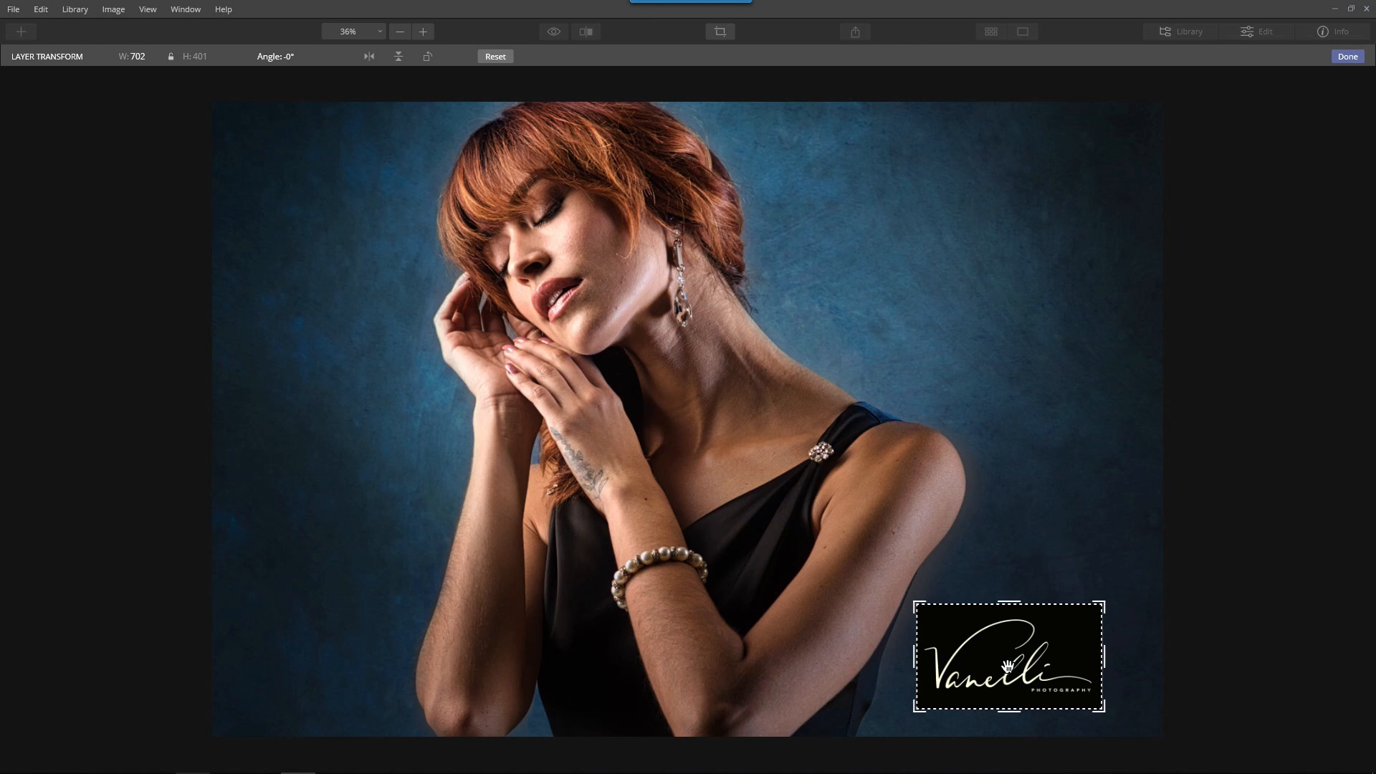
{"action": "left_click_drag", "start_coordinate": [915, 602], "coordinate": [950, 621]}
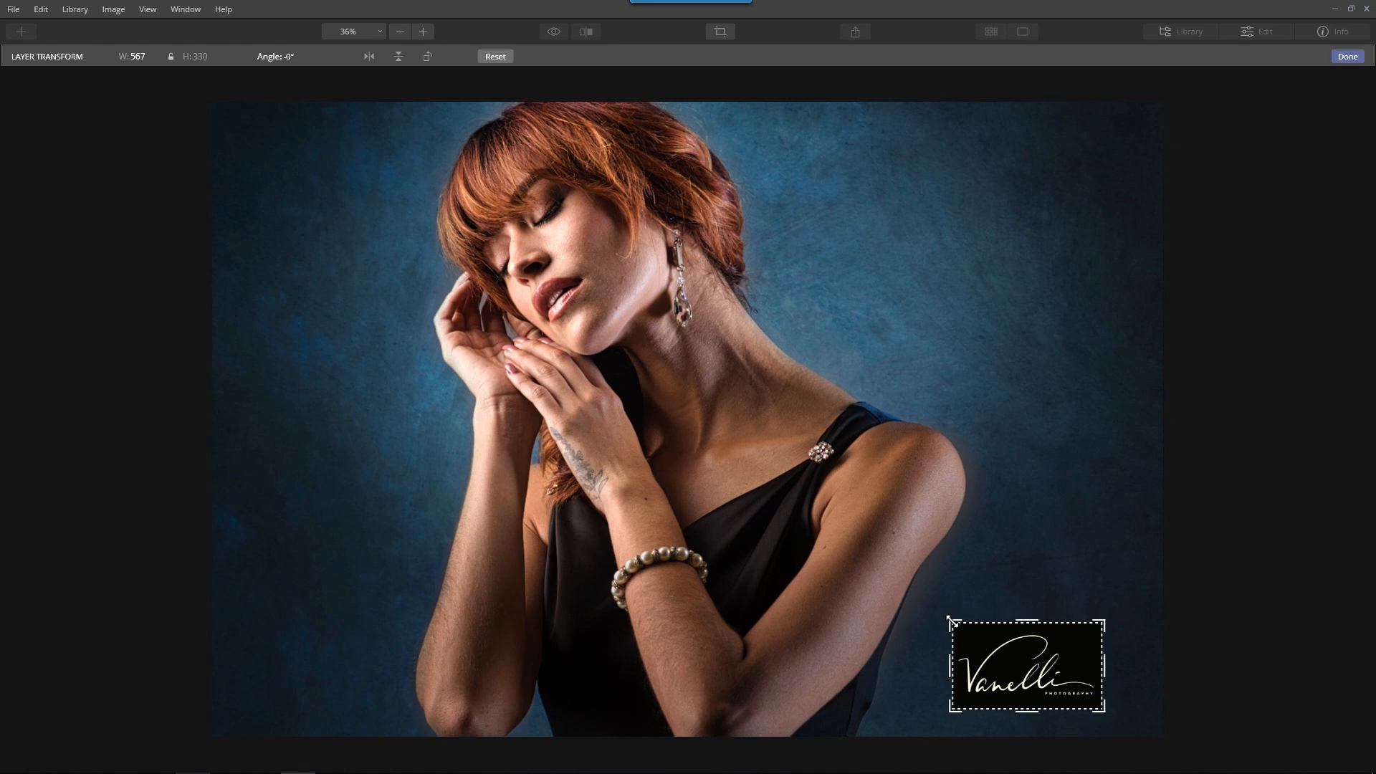
{"action": "left_click_drag", "start_coordinate": [1022, 689], "coordinate": [1006, 667]}
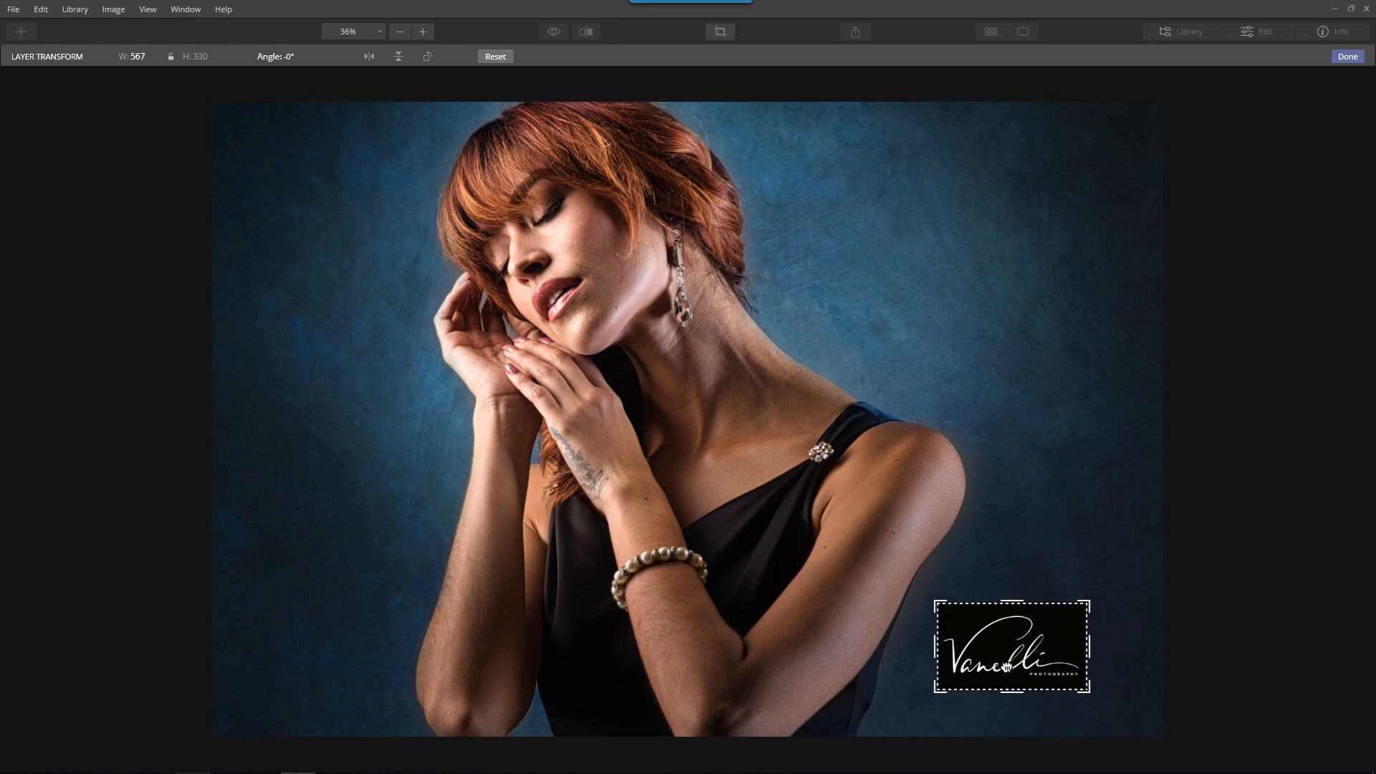
{"action": "left_click", "coordinate": [1347, 62]}
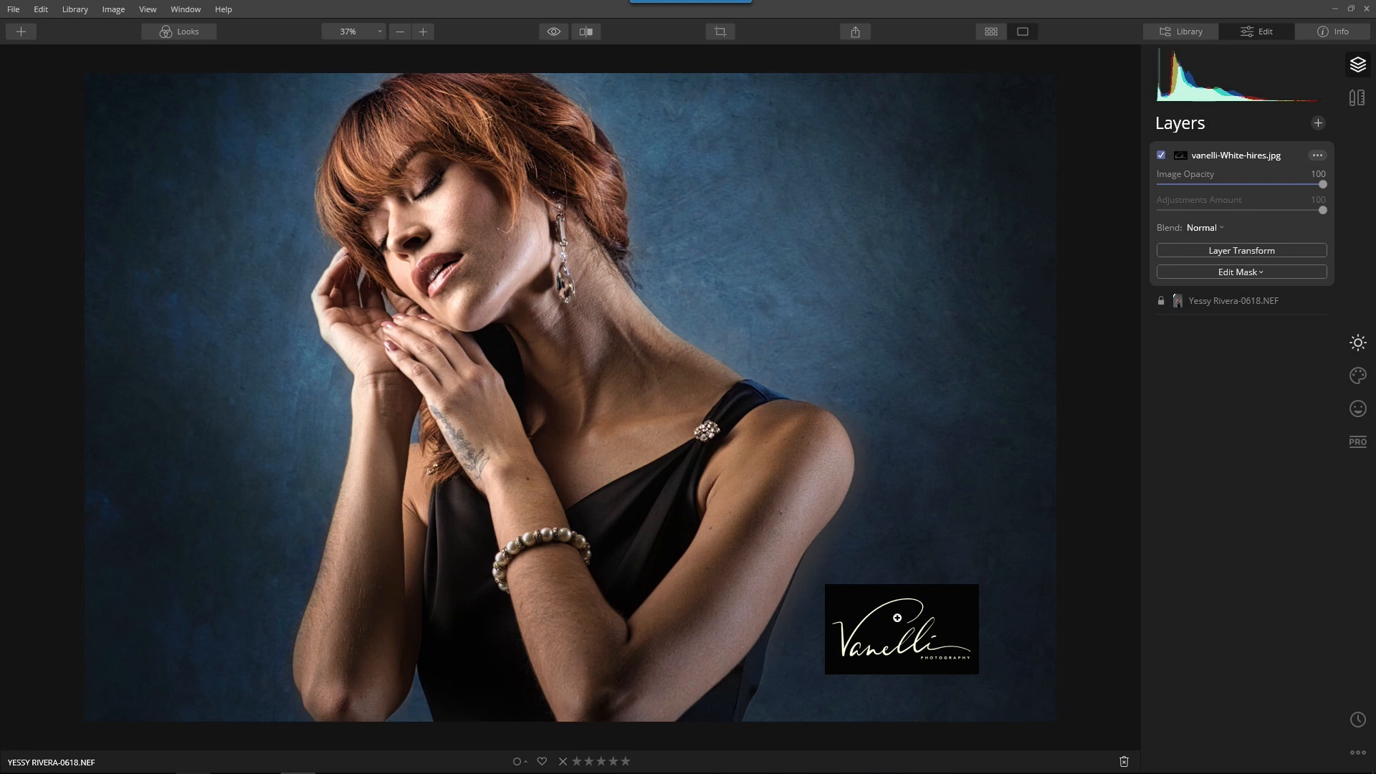
Try darkening blend modes such as Color Burn on the signature layer, and settle on Lighten
{"action": "left_click", "coordinate": [1221, 228]}
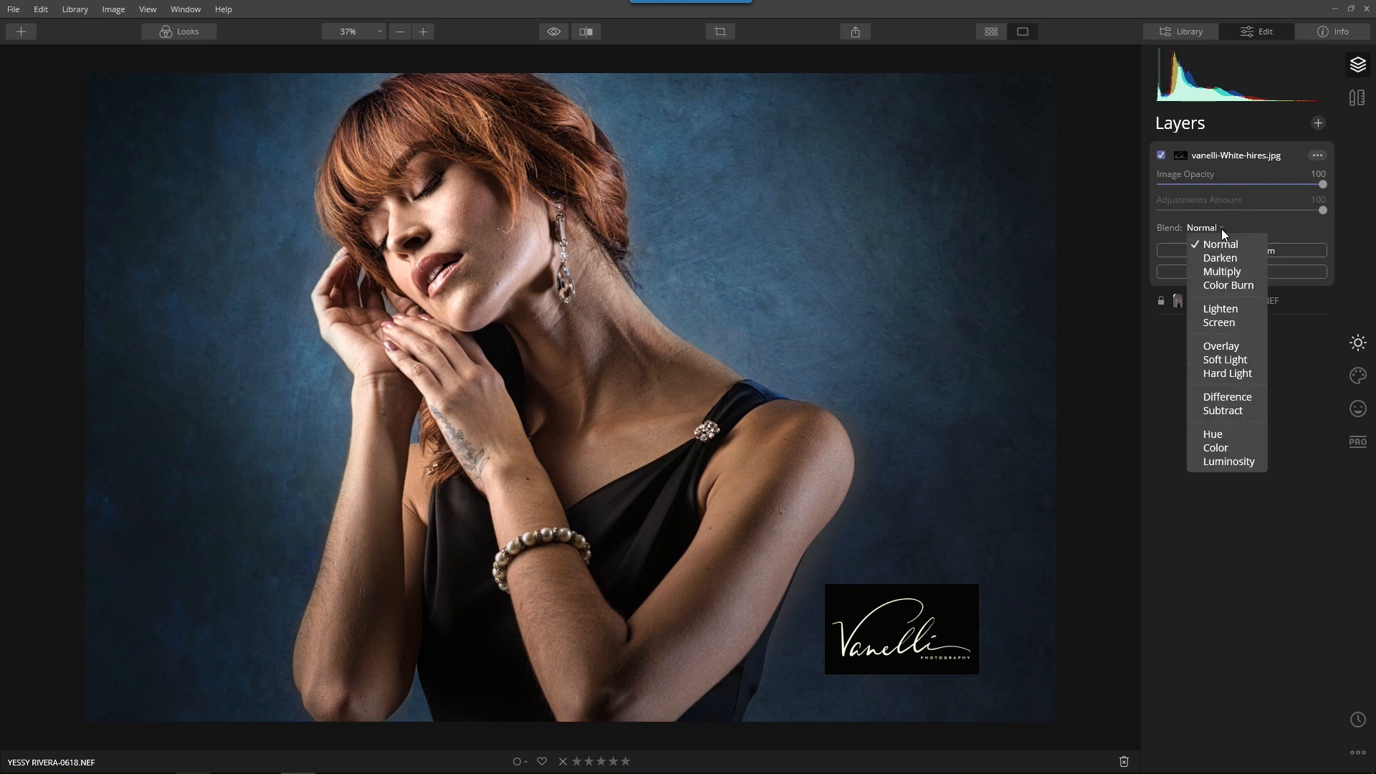
{"action": "left_click", "coordinate": [1215, 258]}
{"action": "left_click", "coordinate": [1213, 228]}
{"action": "left_click", "coordinate": [1219, 280]}
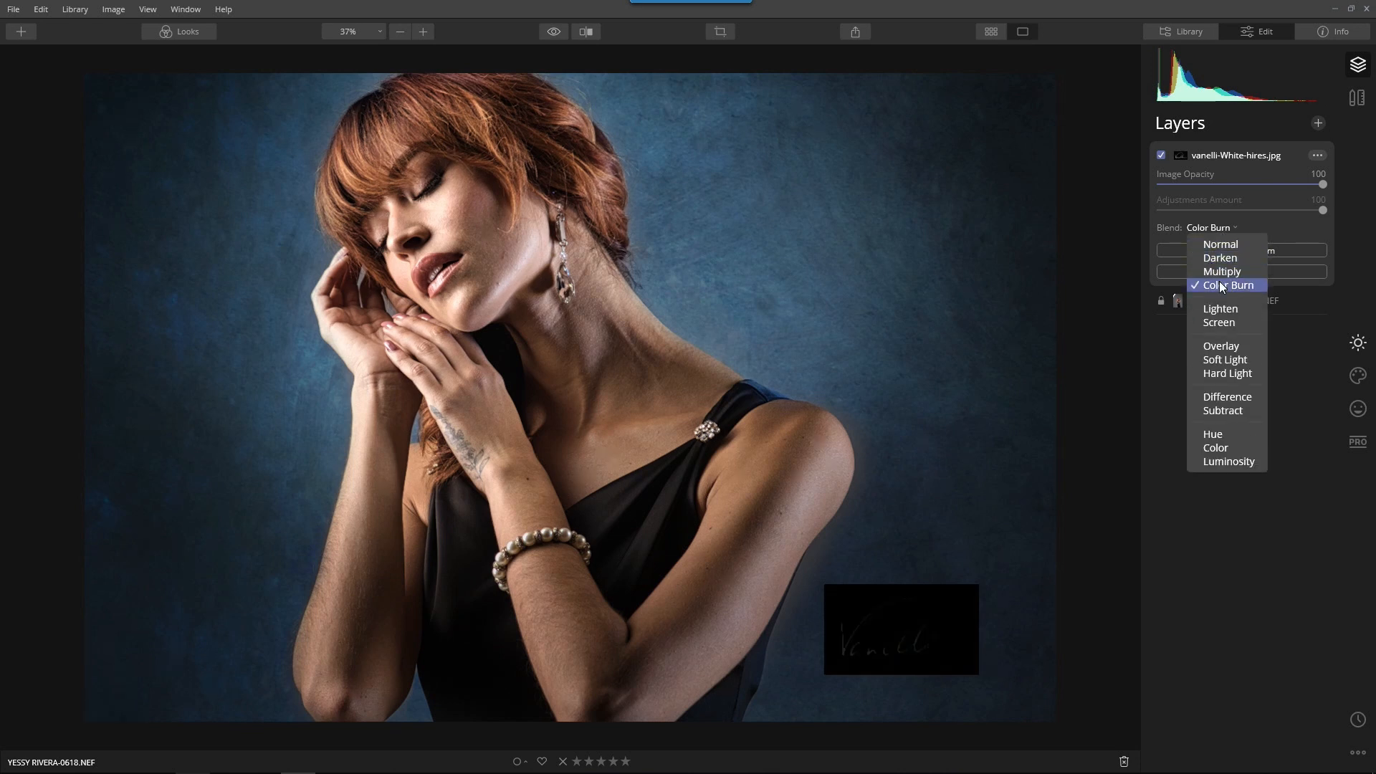
{"action": "left_click", "coordinate": [1216, 229]}
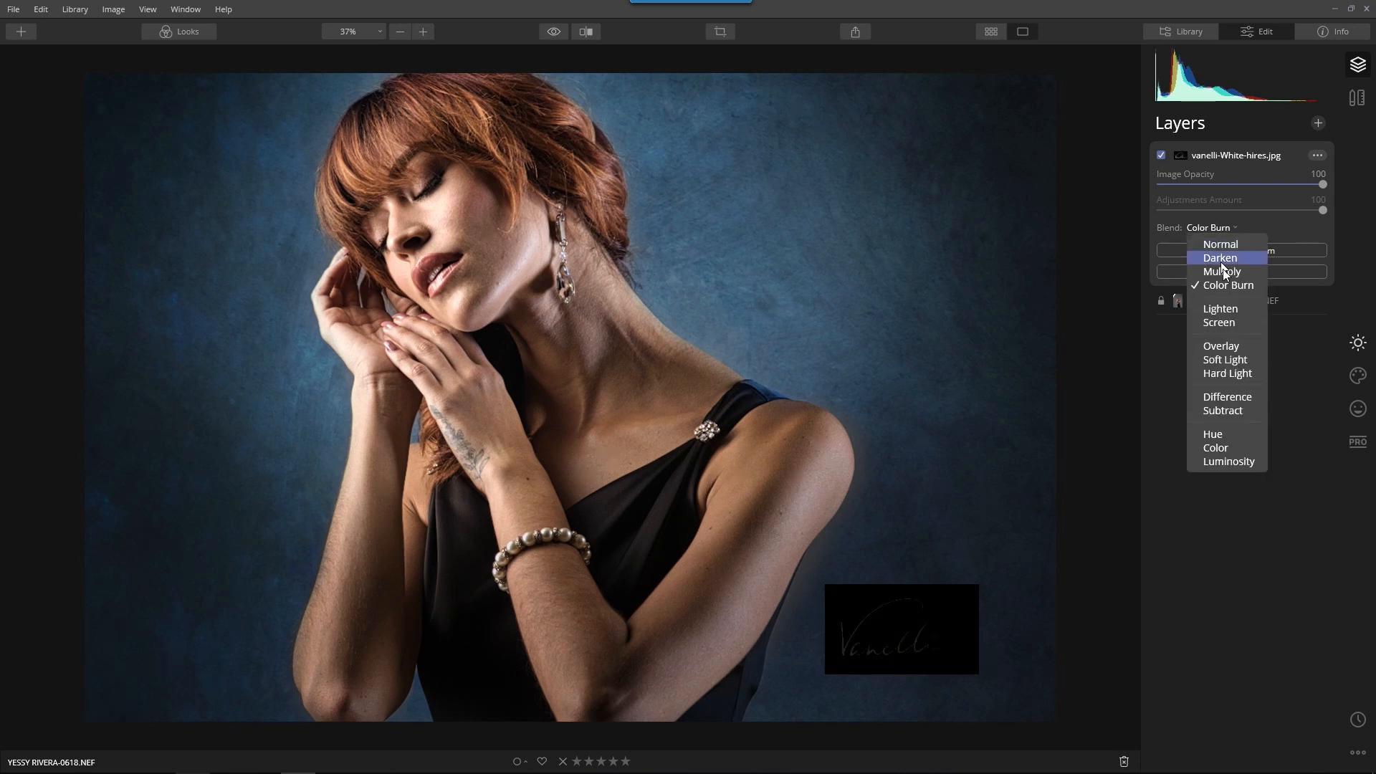
{"action": "left_click", "coordinate": [1229, 311]}
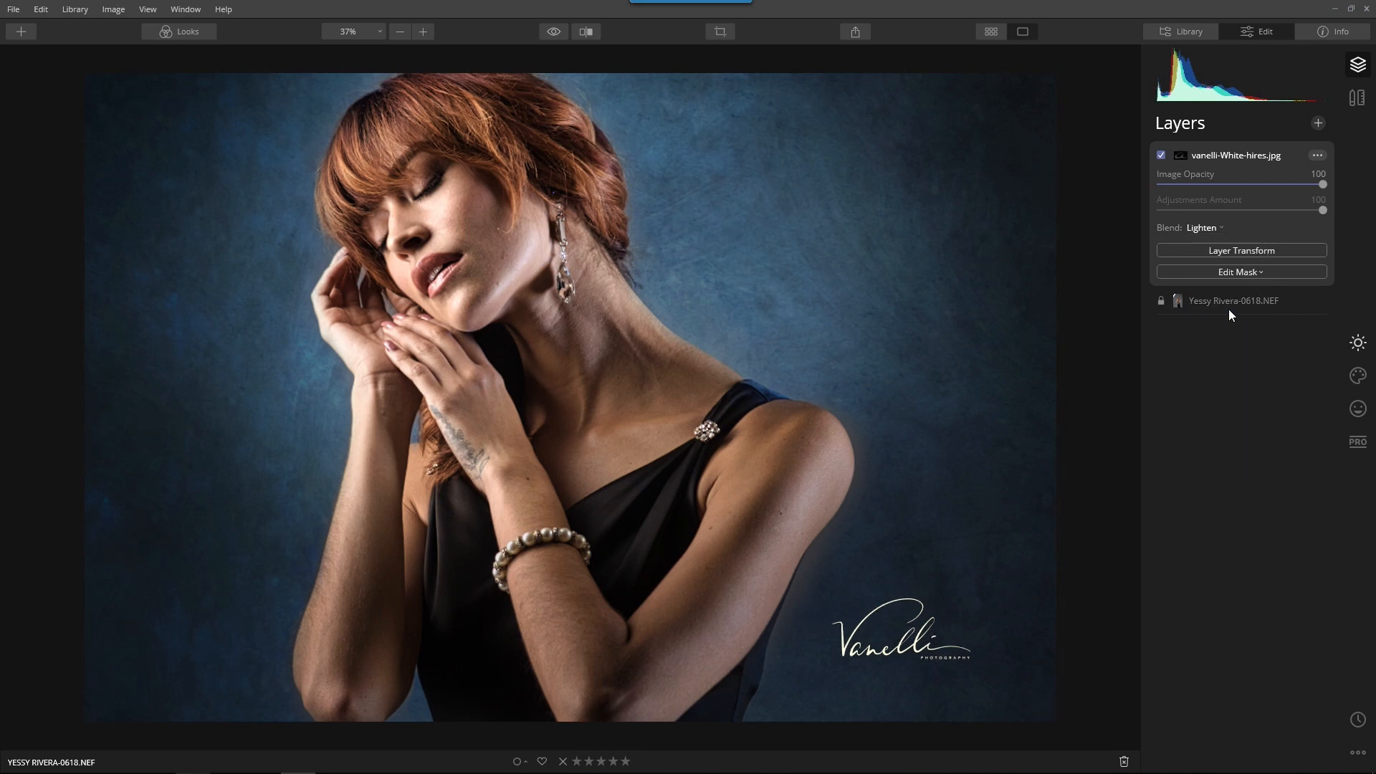
Enlarge the signature layer to about 750 px wide and reposition it near the photo's lower-right corner
{"action": "left_click", "coordinate": [1250, 249]}
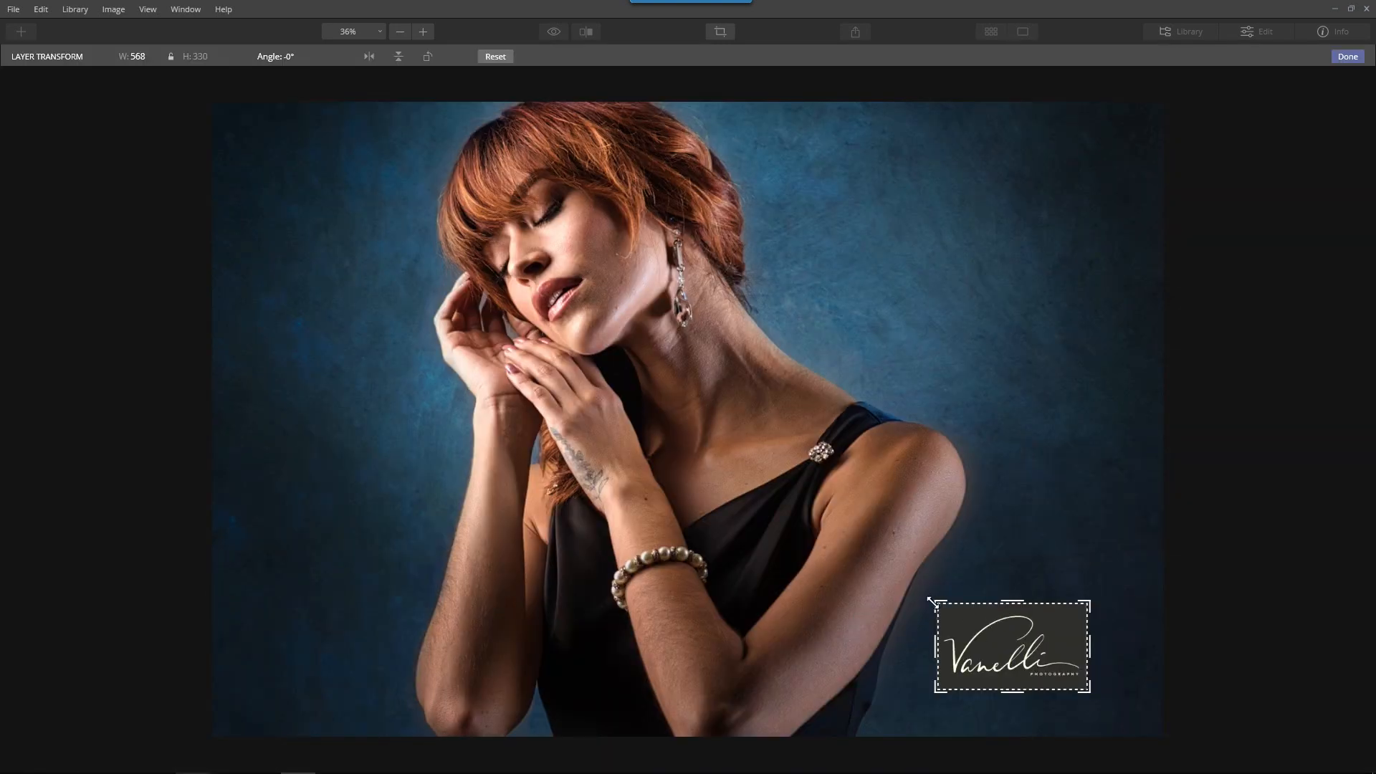
{"action": "left_click_drag", "start_coordinate": [932, 601], "coordinate": [897, 583]}
{"action": "left_click_drag", "start_coordinate": [1077, 595], "coordinate": [1086, 591]}
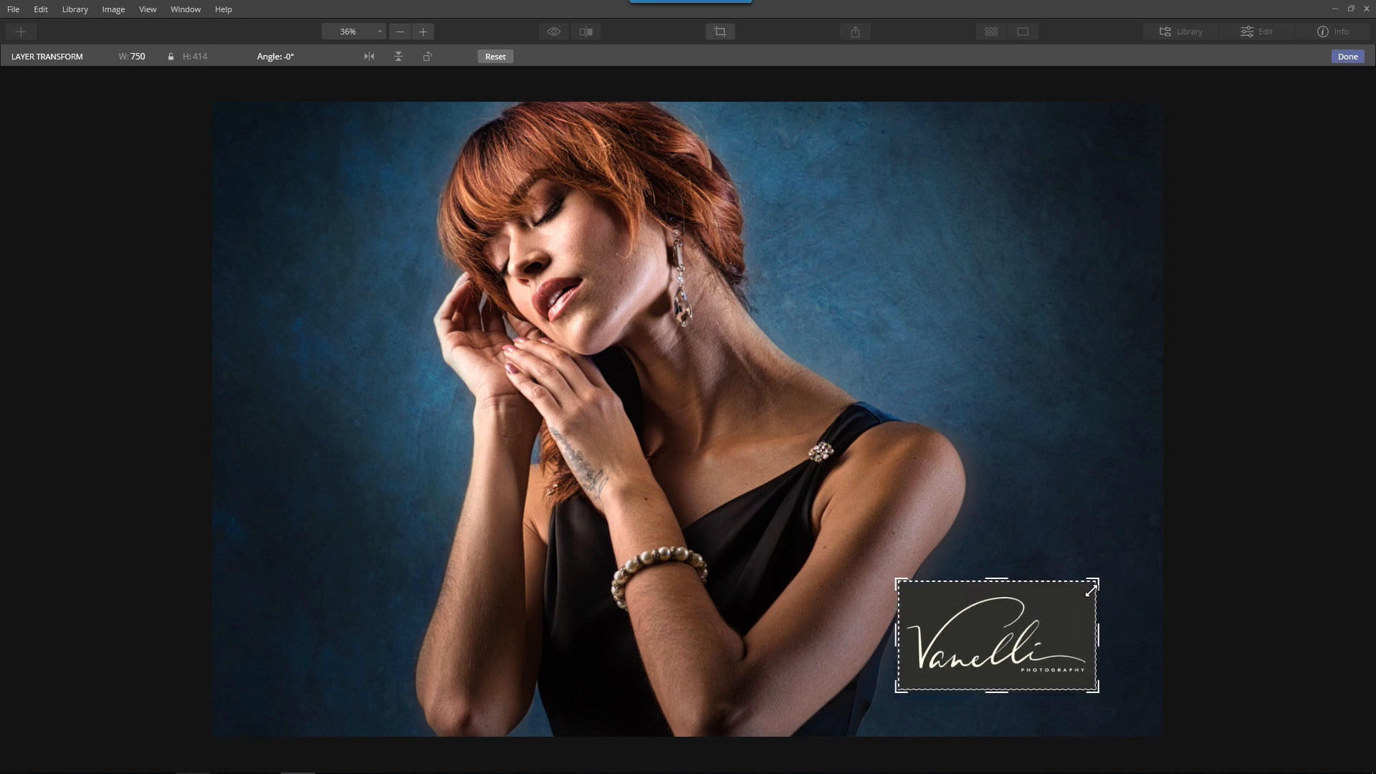
{"action": "left_click_drag", "start_coordinate": [1007, 629], "coordinate": [1013, 641]}
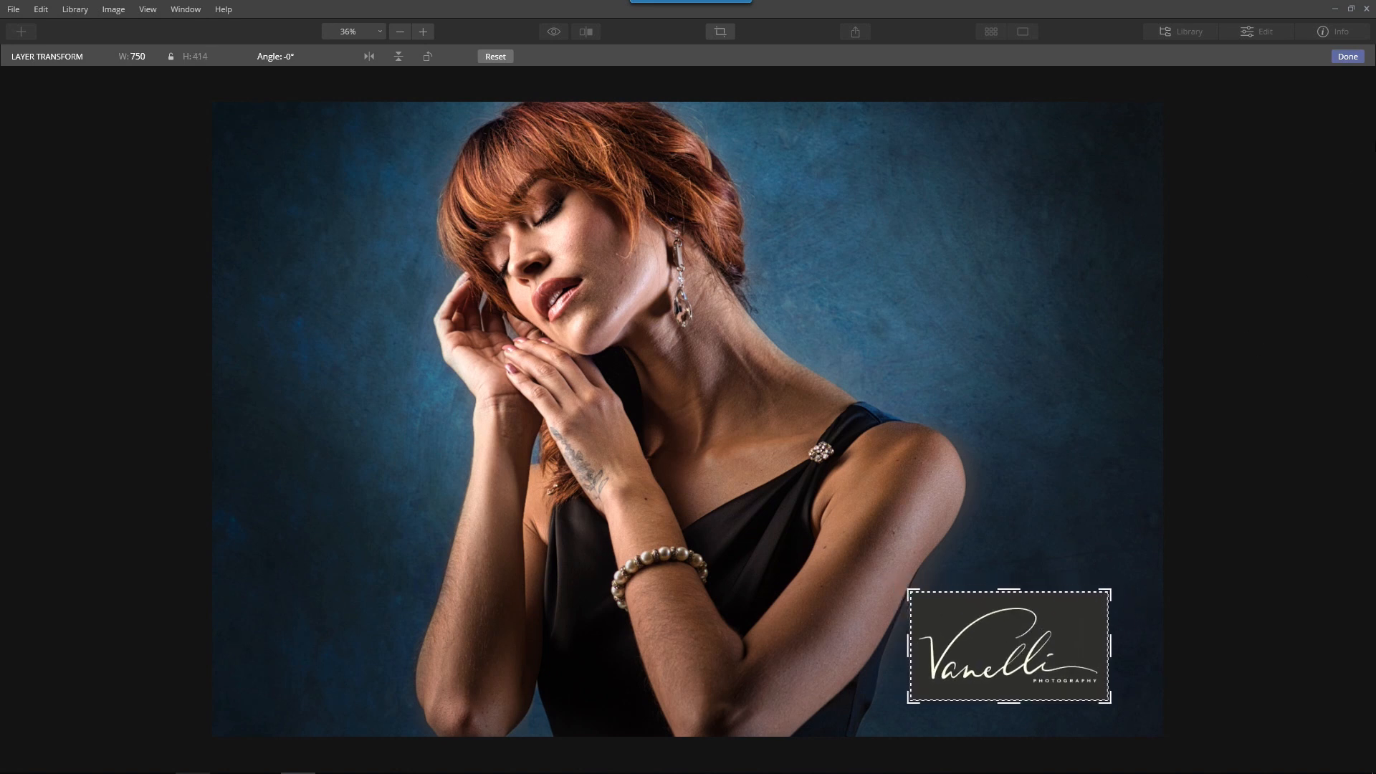
{"action": "left_click", "coordinate": [1352, 58]}
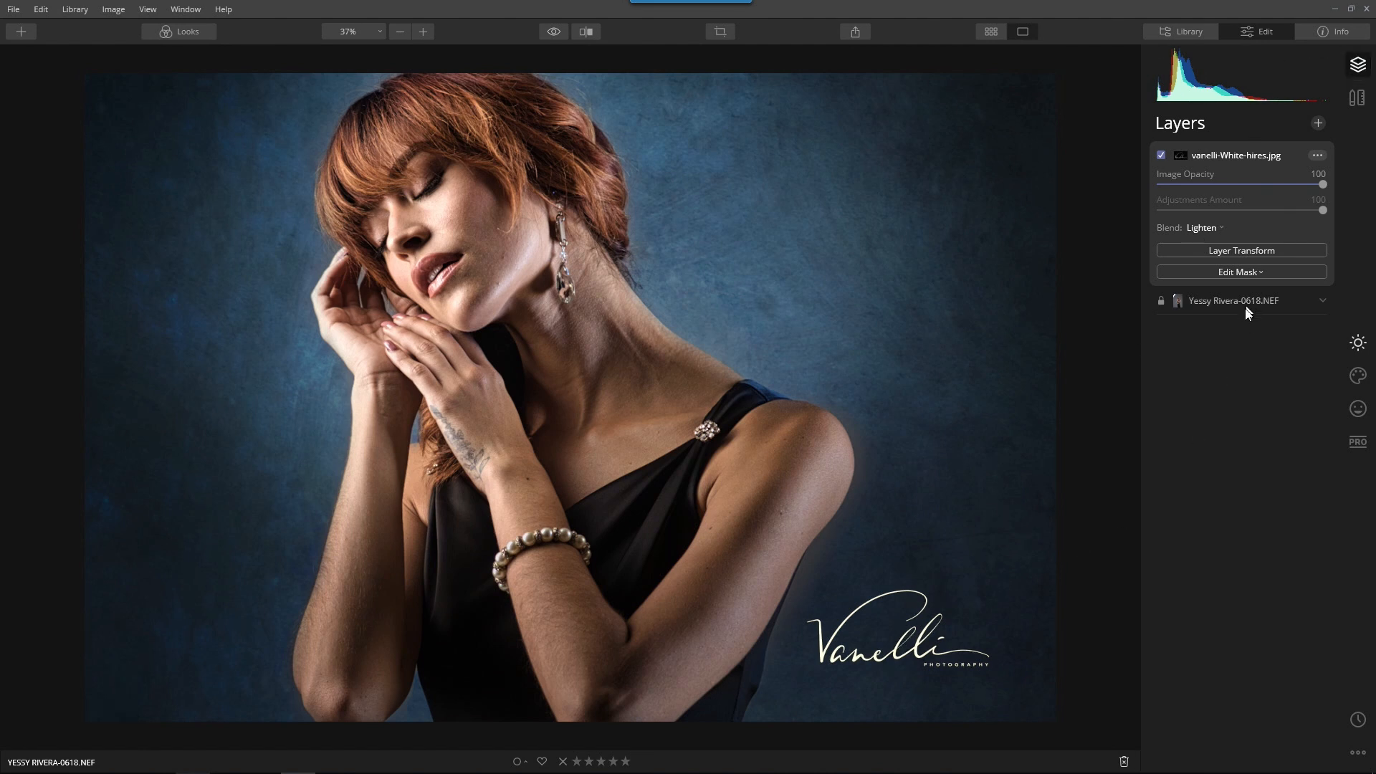
Set Whites to 100 and Blacks to -34 in the signature layer's Light adjustments
{"action": "left_click", "coordinate": [1358, 342]}
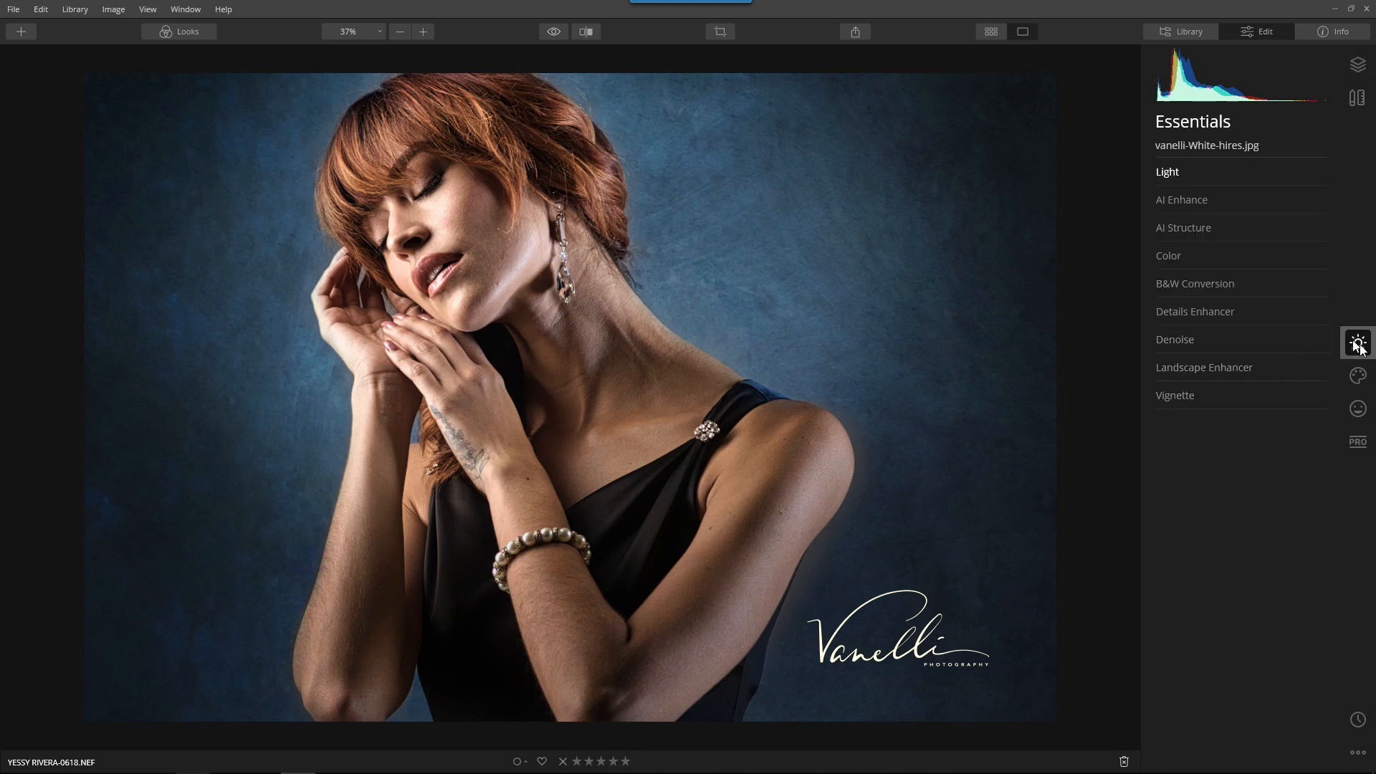
{"action": "left_click", "coordinate": [1172, 174]}
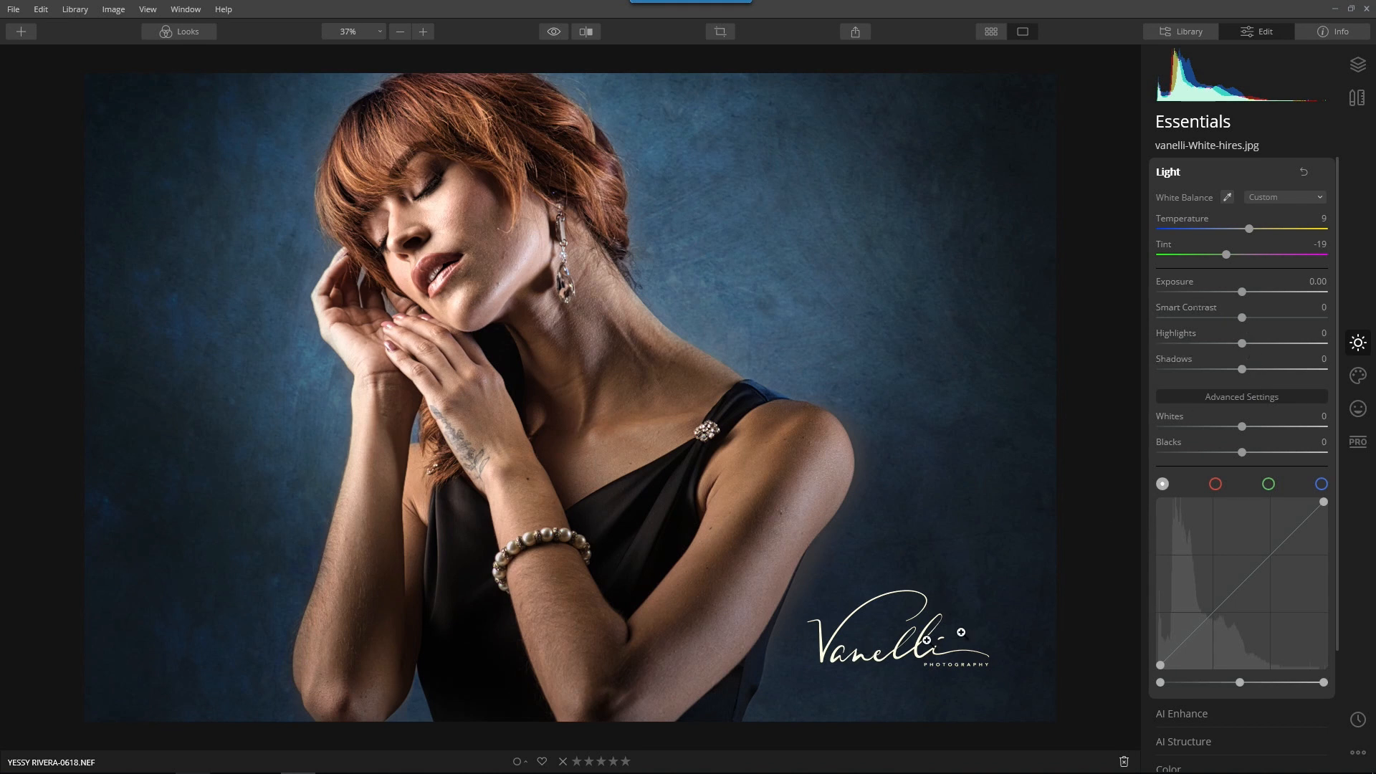
{"action": "left_click_drag", "start_coordinate": [1236, 427], "coordinate": [1312, 428]}
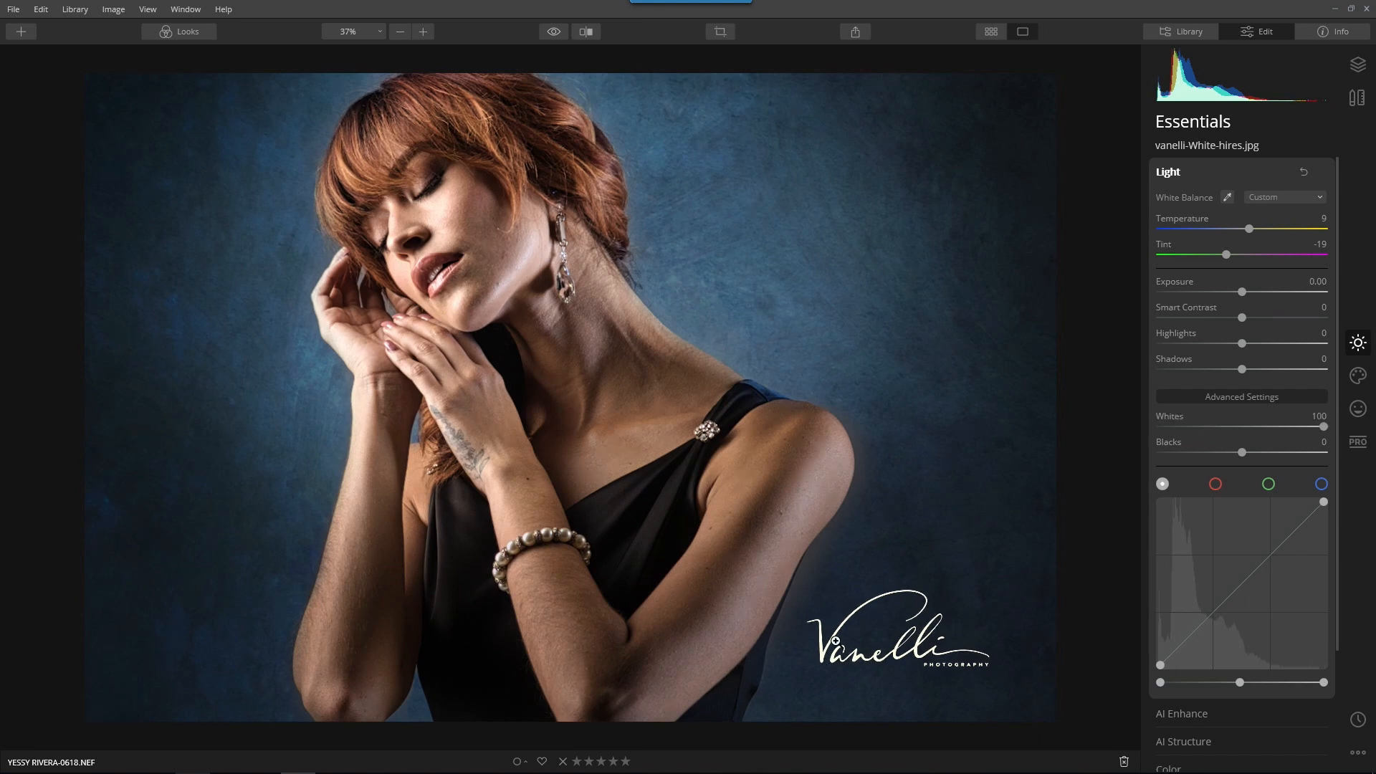
{"action": "left_click", "coordinate": [908, 617]}
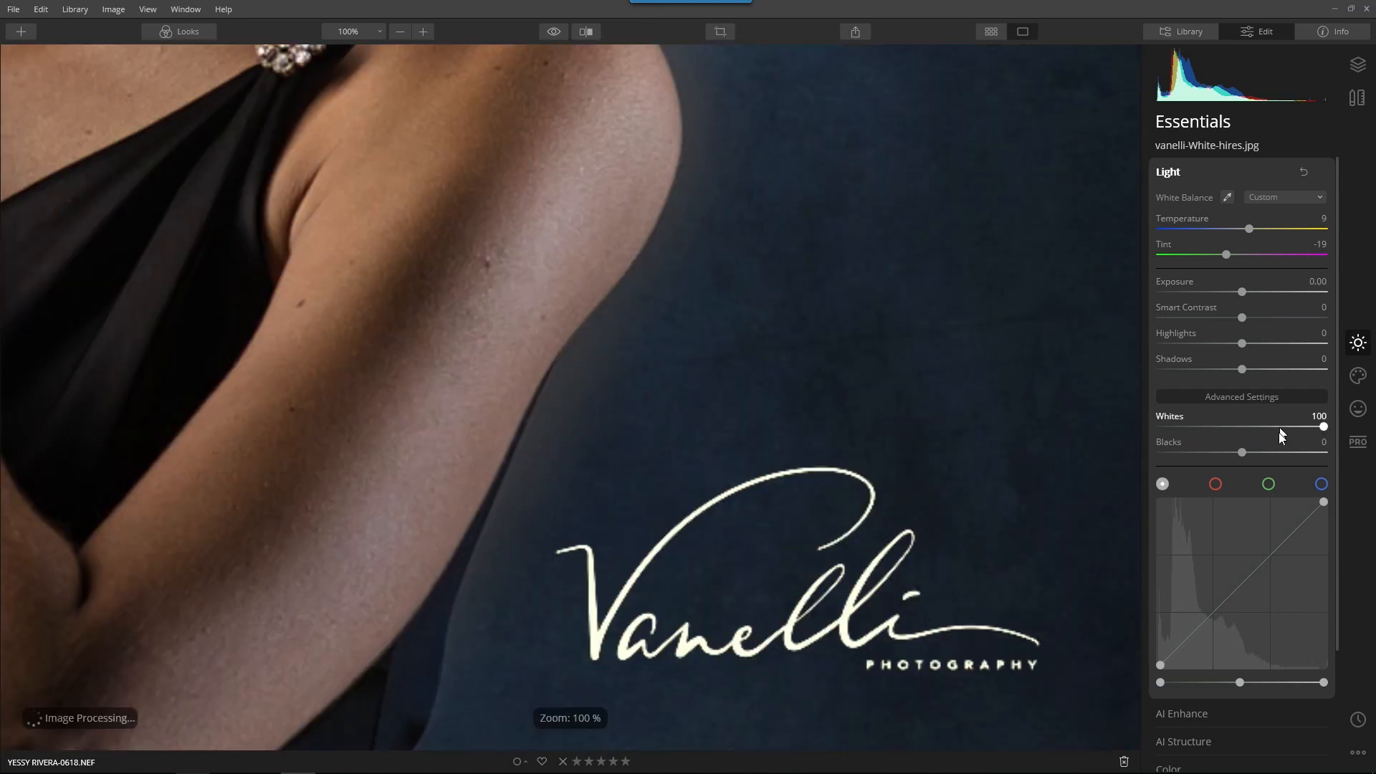
{"action": "mouse_move", "coordinate": [1221, 450]}
{"action": "left_mouse_down"}
{"action": "mouse_move", "coordinate": [1179, 450]}
{"action": "mouse_move", "coordinate": [1258, 457]}
{"action": "mouse_move", "coordinate": [1198, 458]}
{"action": "left_mouse_up"}
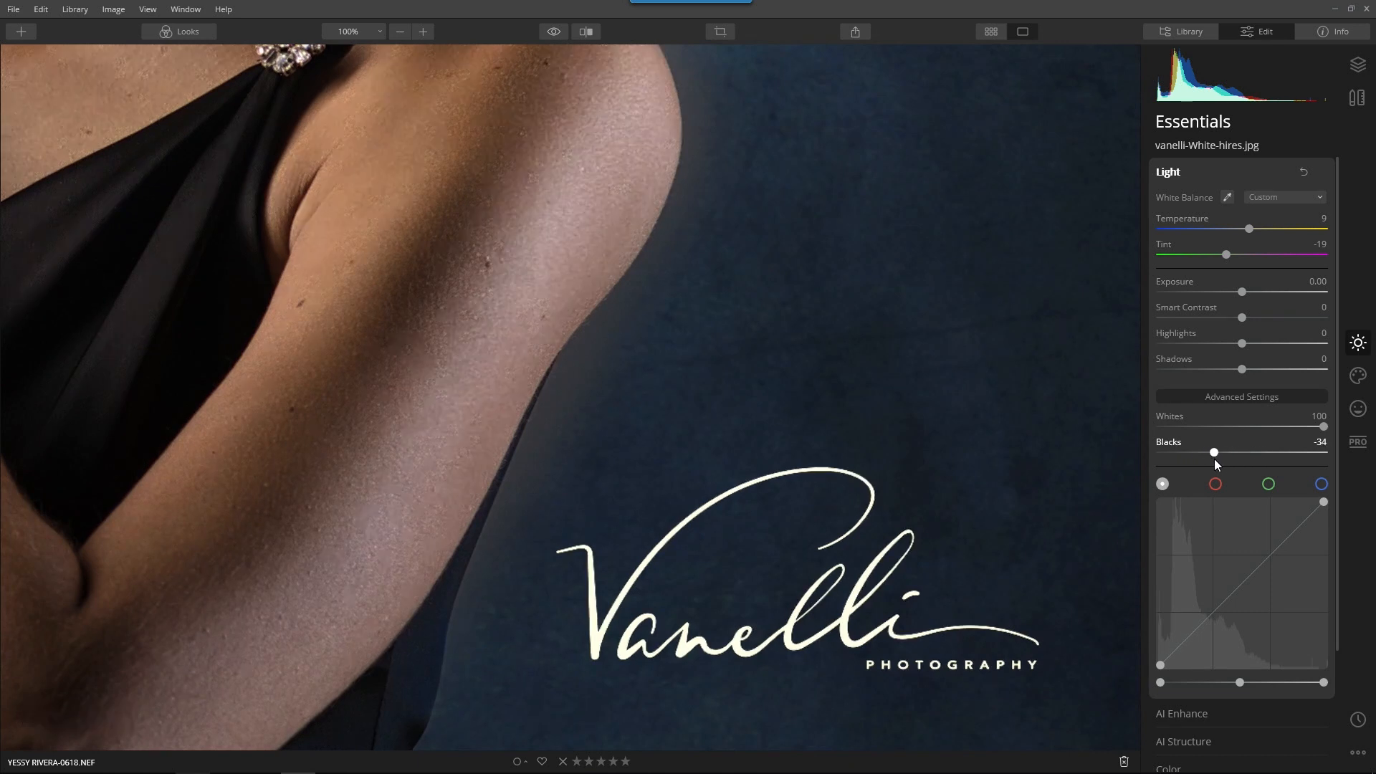
Set the signature layer's Highlights to 2 and Smart Contrast to -15, reset Exposure to 0.00, and collapse the Light adjustments
{"action": "mouse_move", "coordinate": [1240, 343]}
{"action": "left_mouse_down"}
{"action": "mouse_move", "coordinate": [1325, 361]}
{"action": "mouse_move", "coordinate": [1127, 363]}
{"action": "mouse_move", "coordinate": [1310, 368]}
{"action": "mouse_move", "coordinate": [1241, 369]}
{"action": "left_mouse_up"}
{"action": "mouse_move", "coordinate": [1241, 318]}
{"action": "left_mouse_down"}
{"action": "mouse_move", "coordinate": [1300, 323]}
{"action": "mouse_move", "coordinate": [1230, 330]}
{"action": "left_mouse_up"}
{"action": "left_click_drag", "start_coordinate": [1241, 293], "coordinate": [1211, 307]}
{"action": "double_click", "coordinate": [1214, 290]}
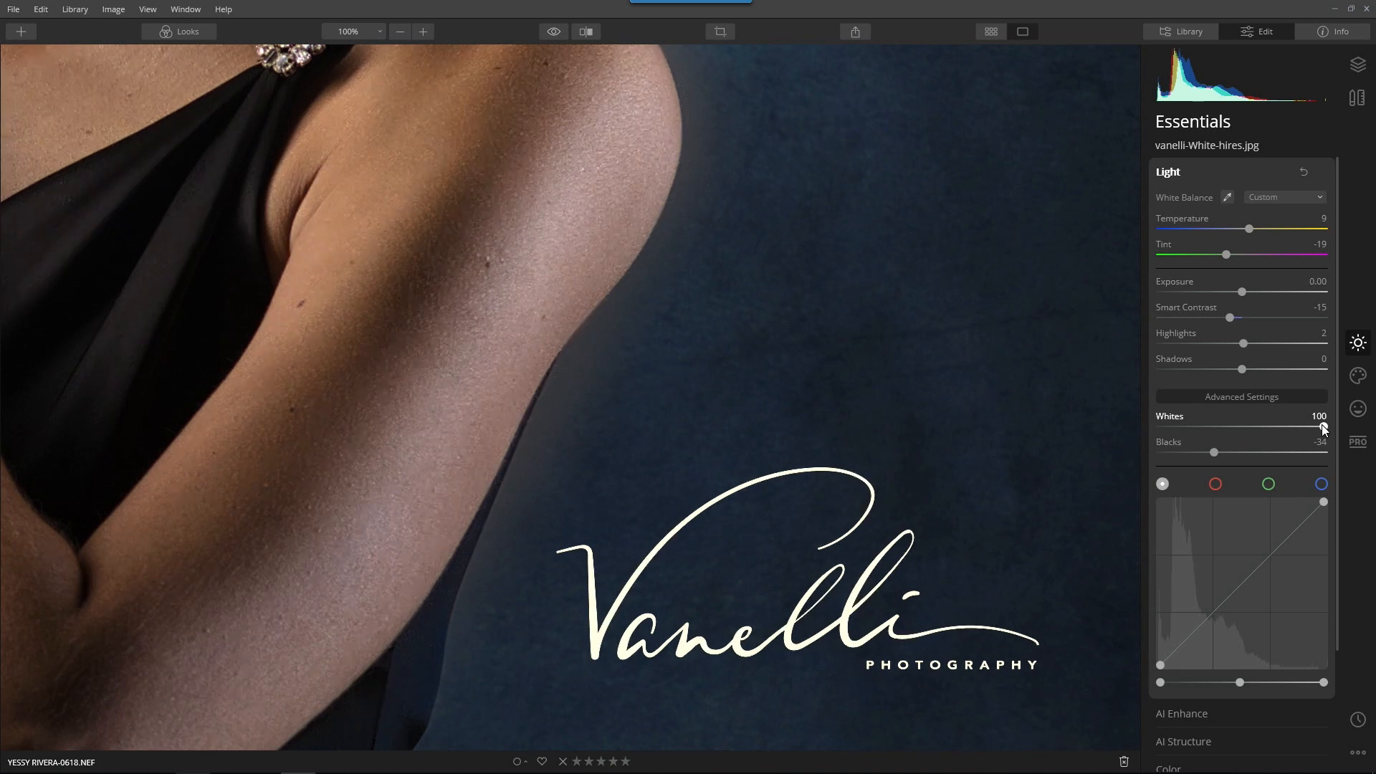
{"action": "left_click", "coordinate": [1168, 172]}
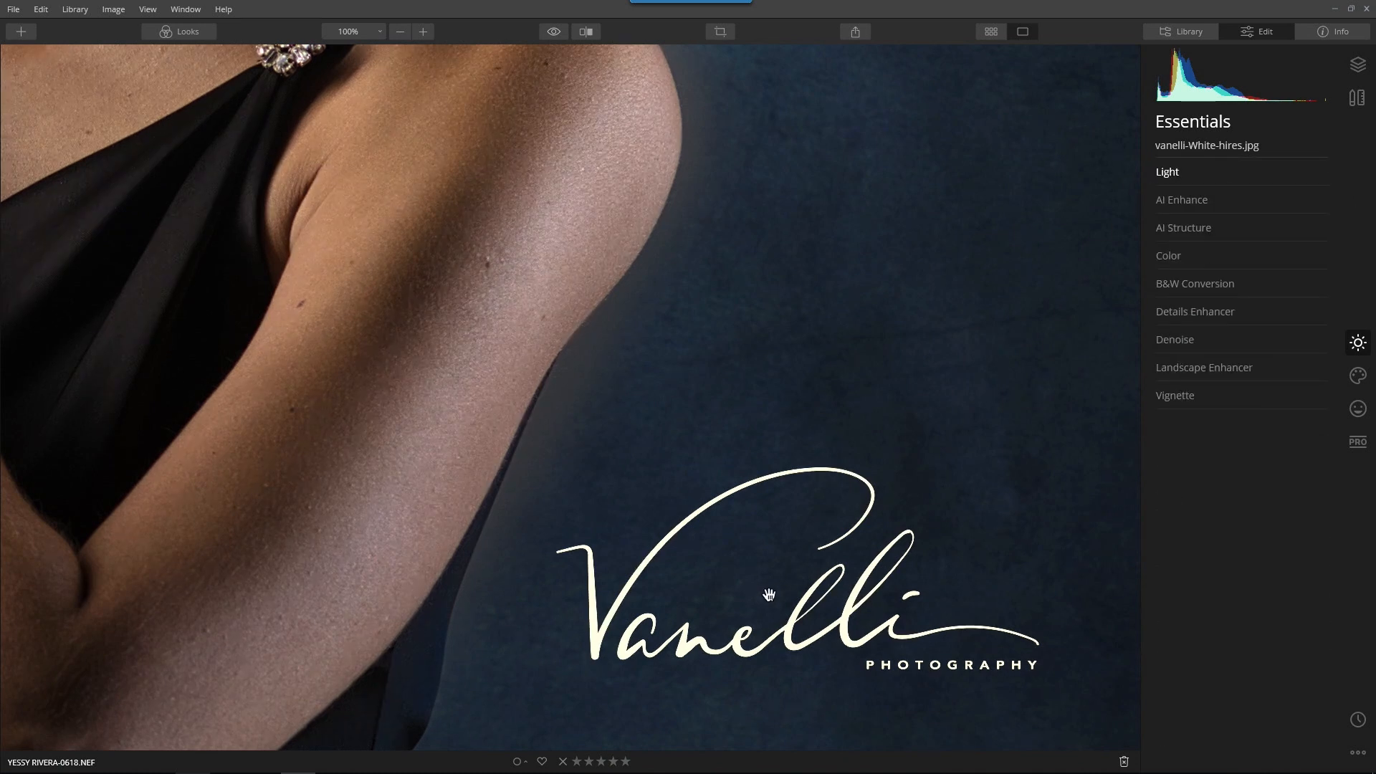
{"action": "left_click", "coordinate": [635, 553]}
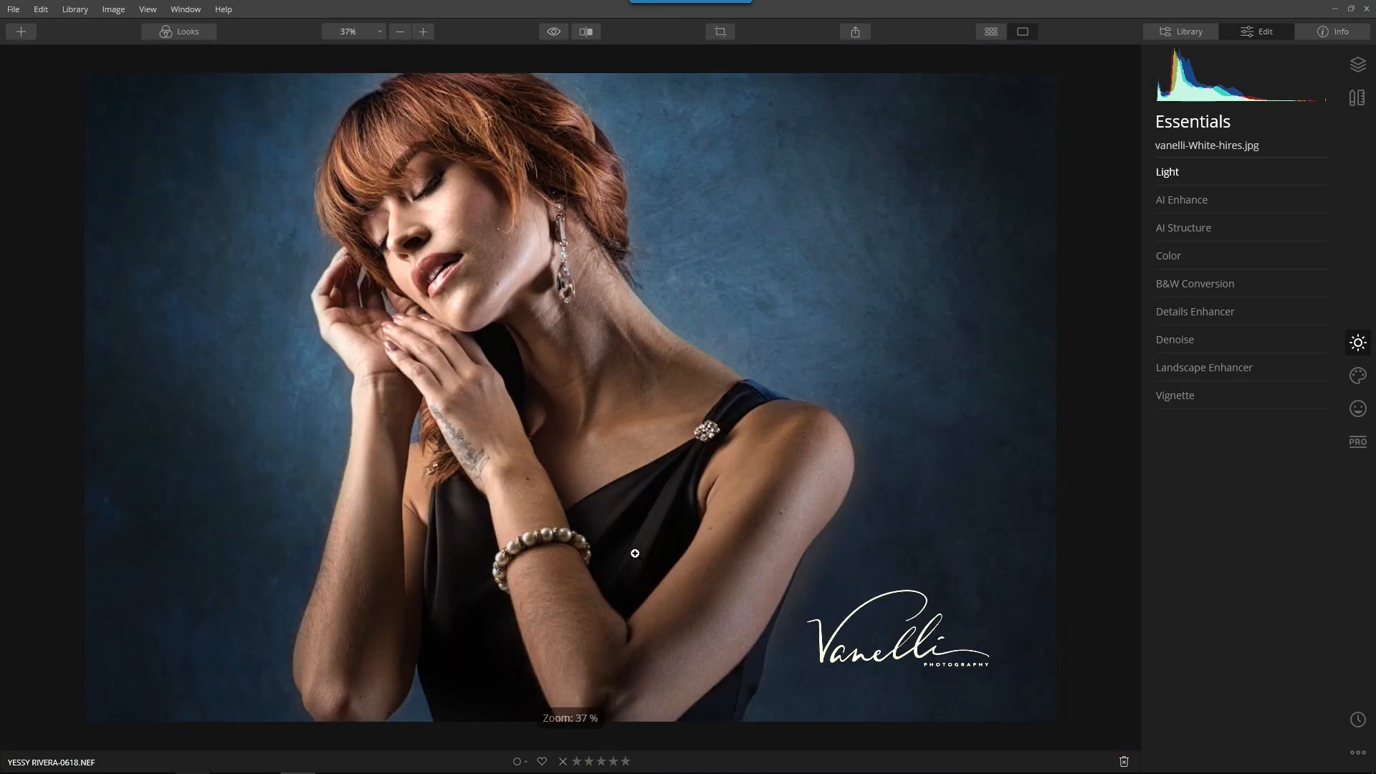
Start exporting the signed portrait as an image and add the suffix -AP to its file name
{"action": "left_click", "coordinate": [857, 32]}
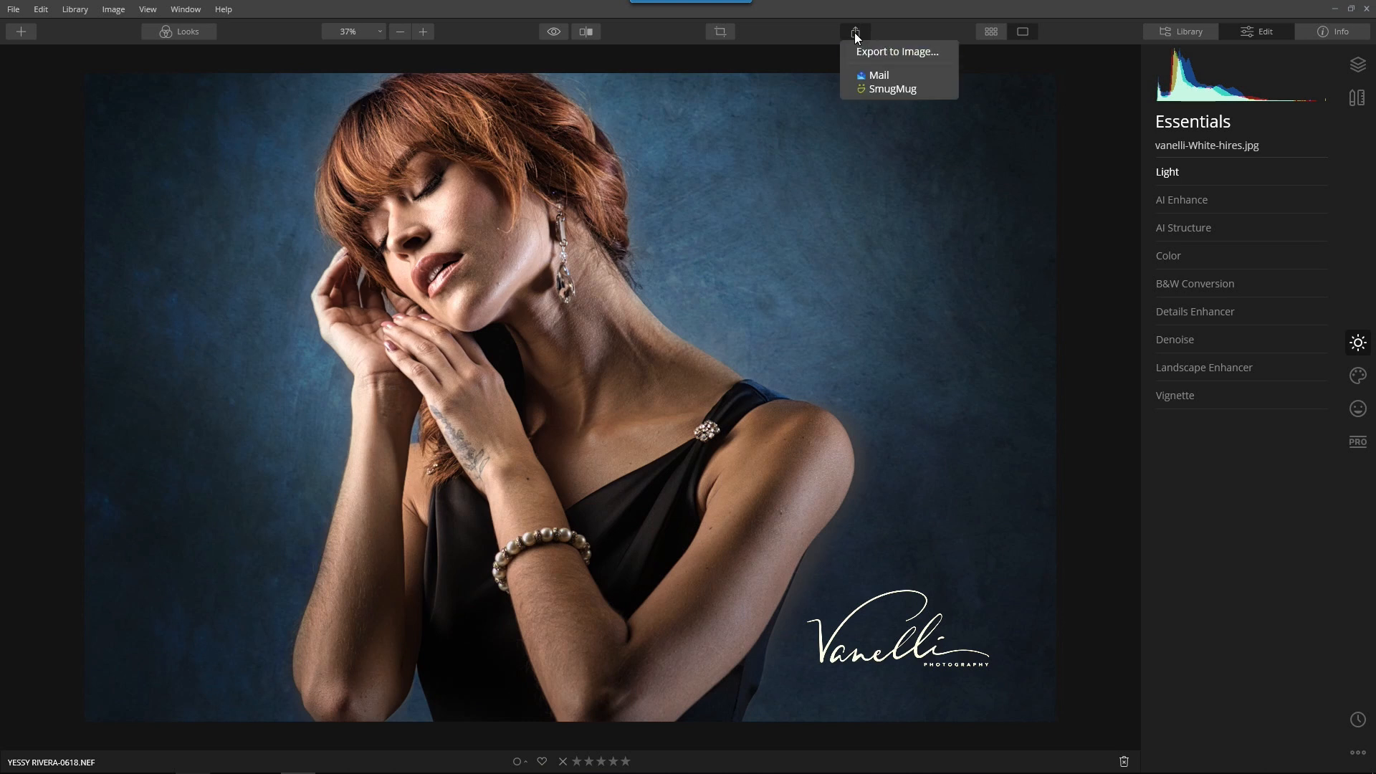
{"action": "left_click", "coordinate": [867, 51]}
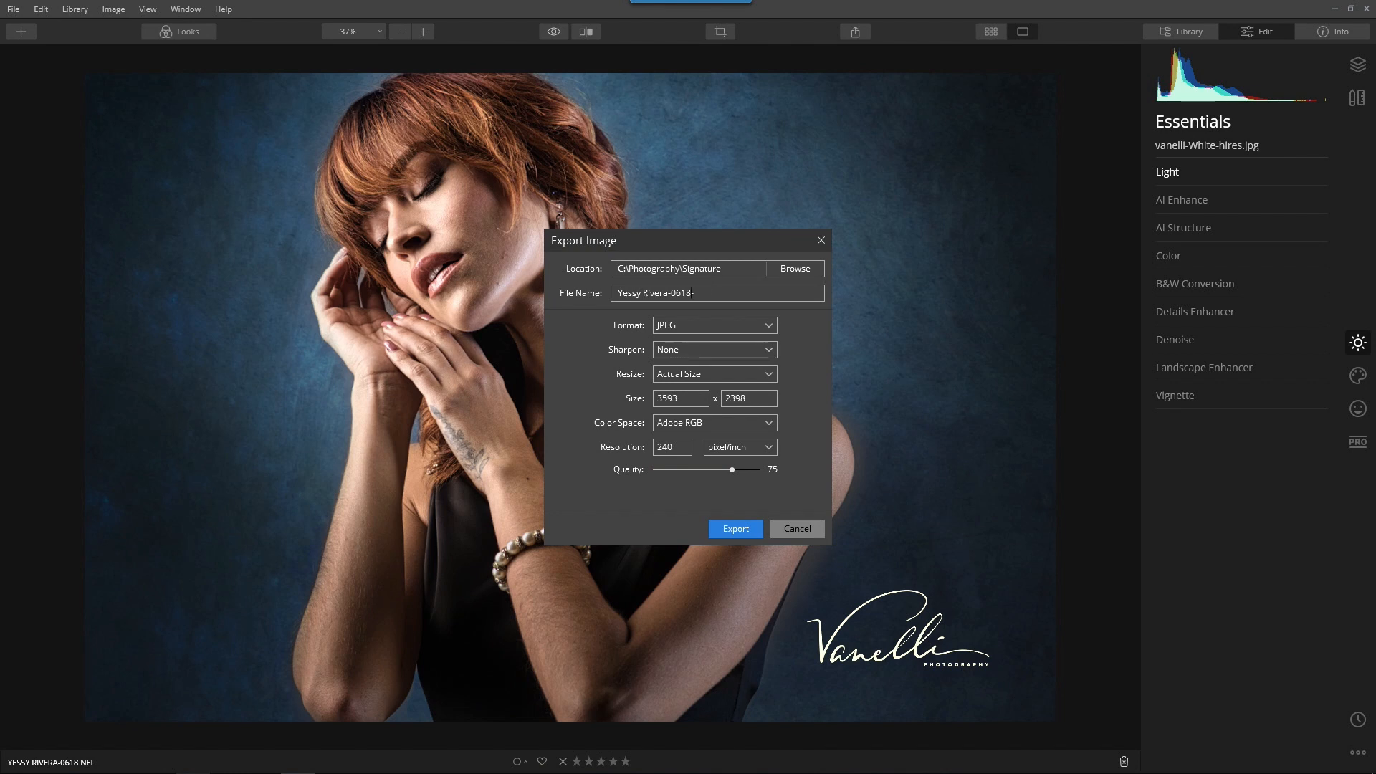
{"action": "type", "text": "-AP"}
Create a folder named Export inside C:\Photography and choose it as the export location
{"action": "left_click", "coordinate": [804, 269]}
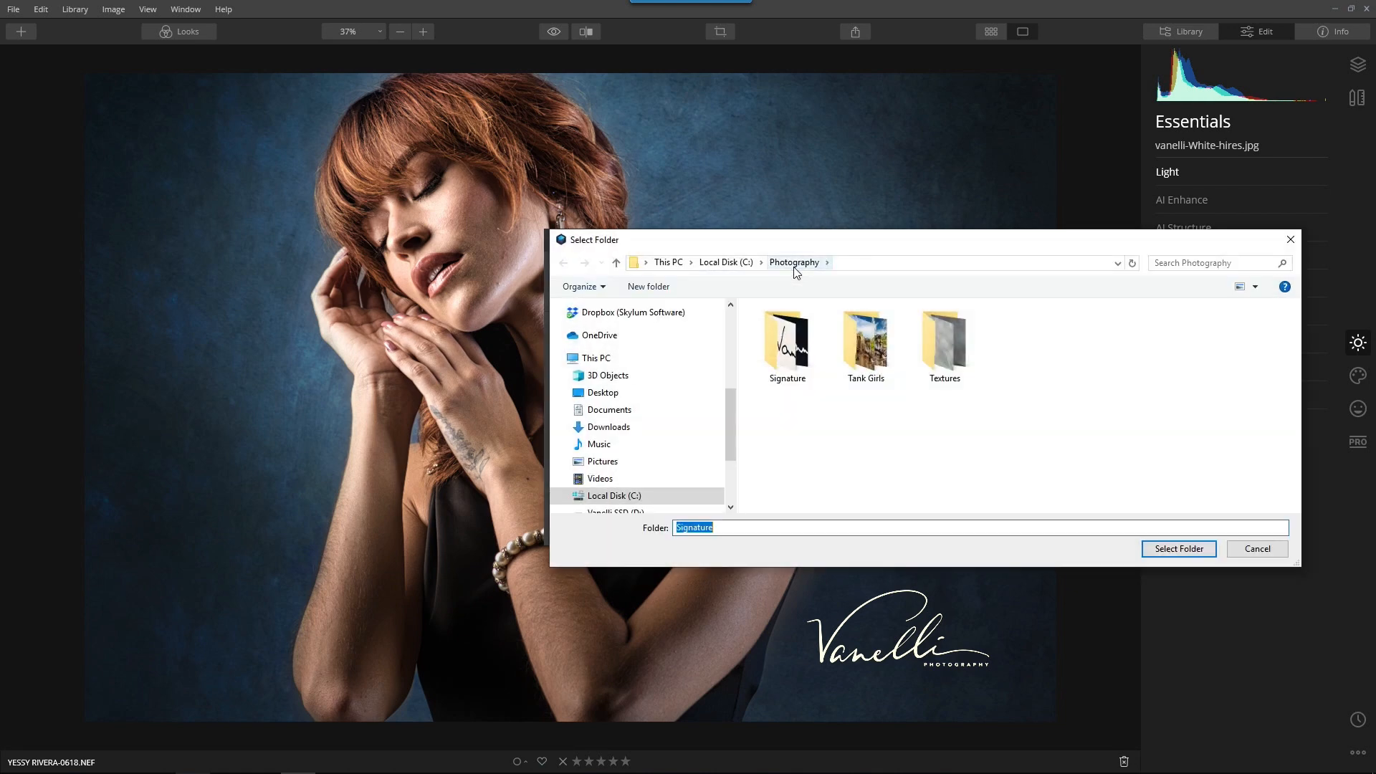
{"action": "right_click", "coordinate": [1086, 342]}
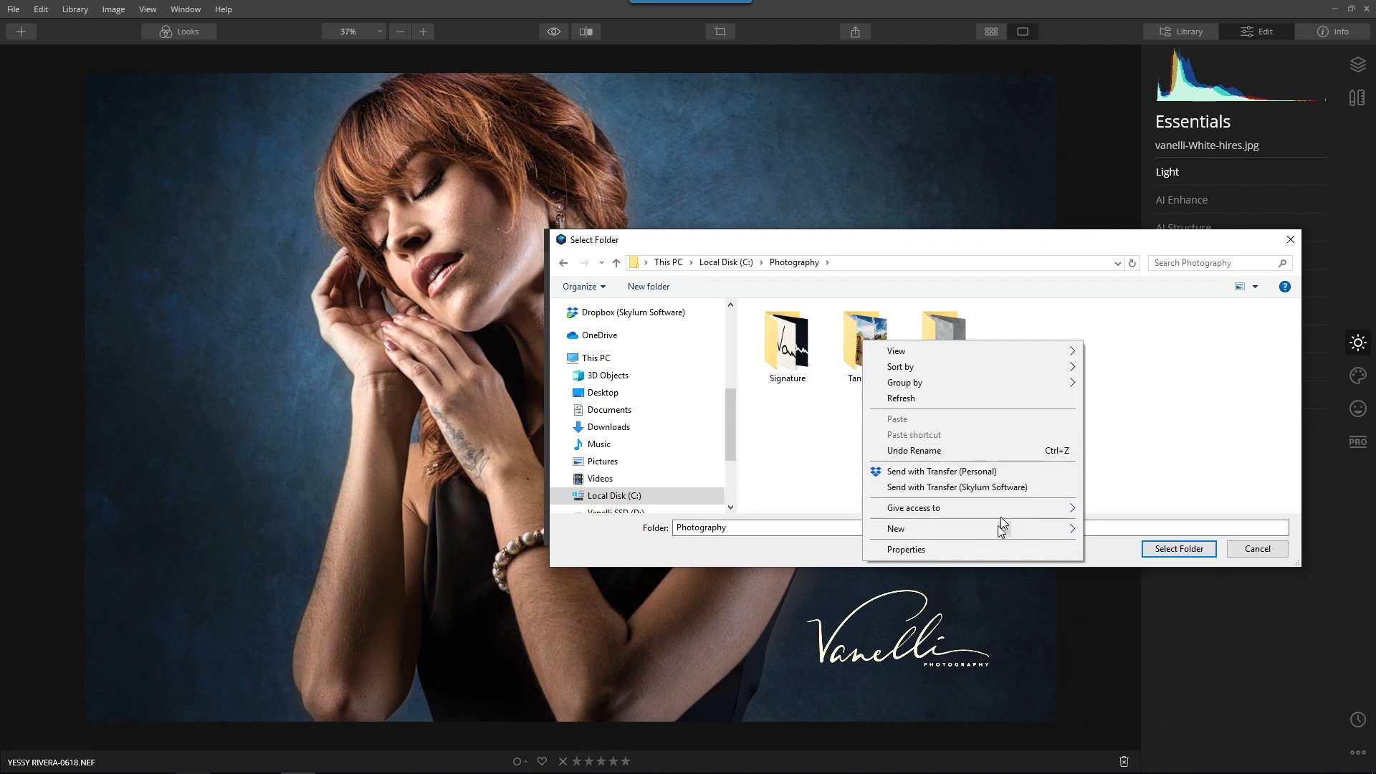
{"action": "mouse_move", "coordinate": [988, 531]}
{"action": "left_click", "coordinate": [1111, 531]}
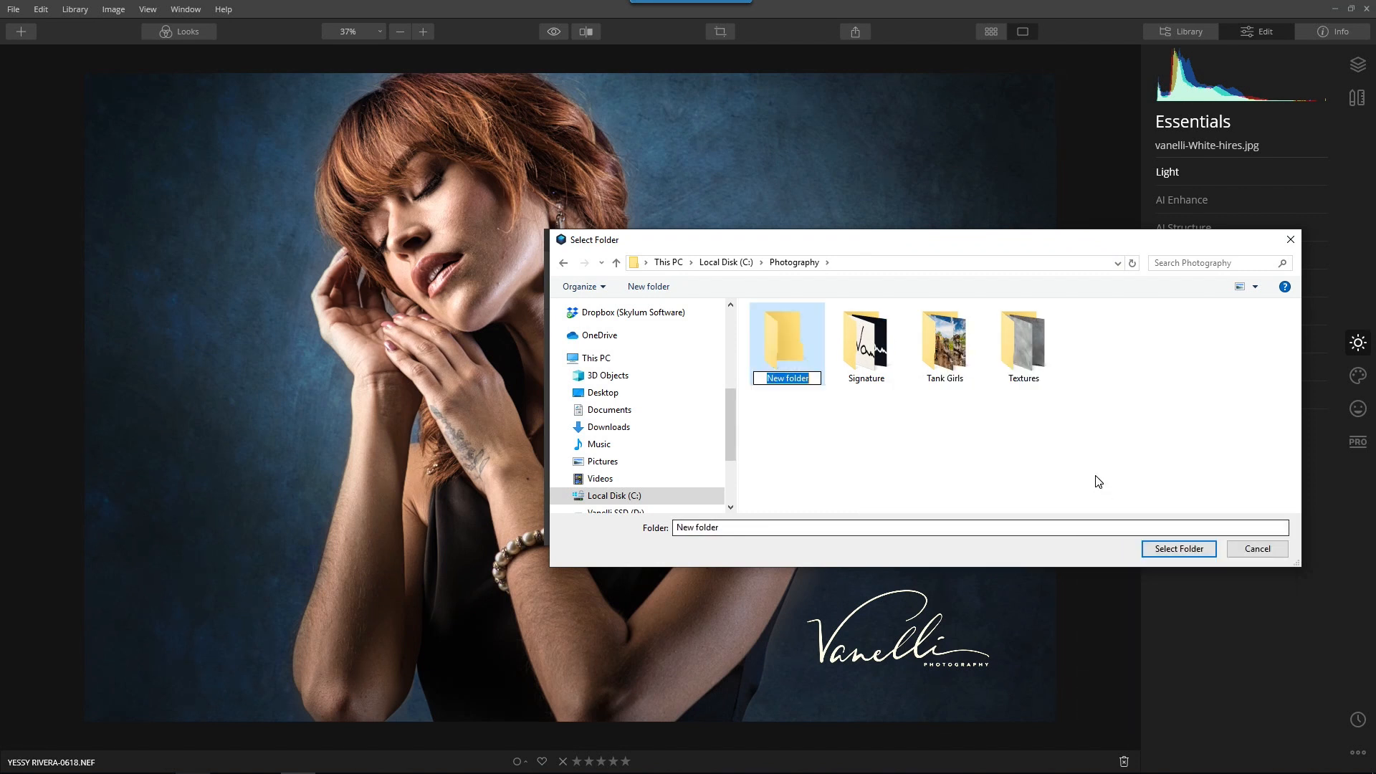
{"action": "type", "text": "Export"}
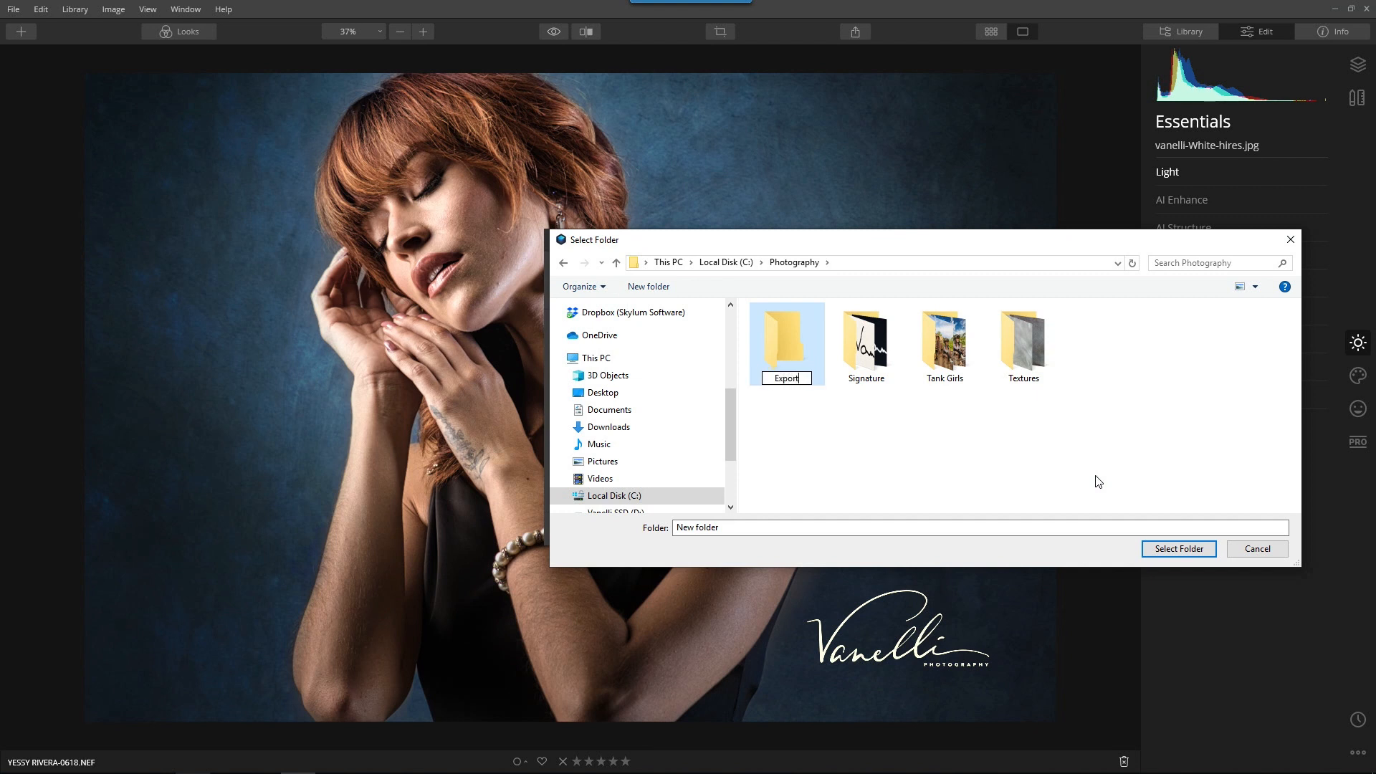
{"action": "key", "text": "Return"}
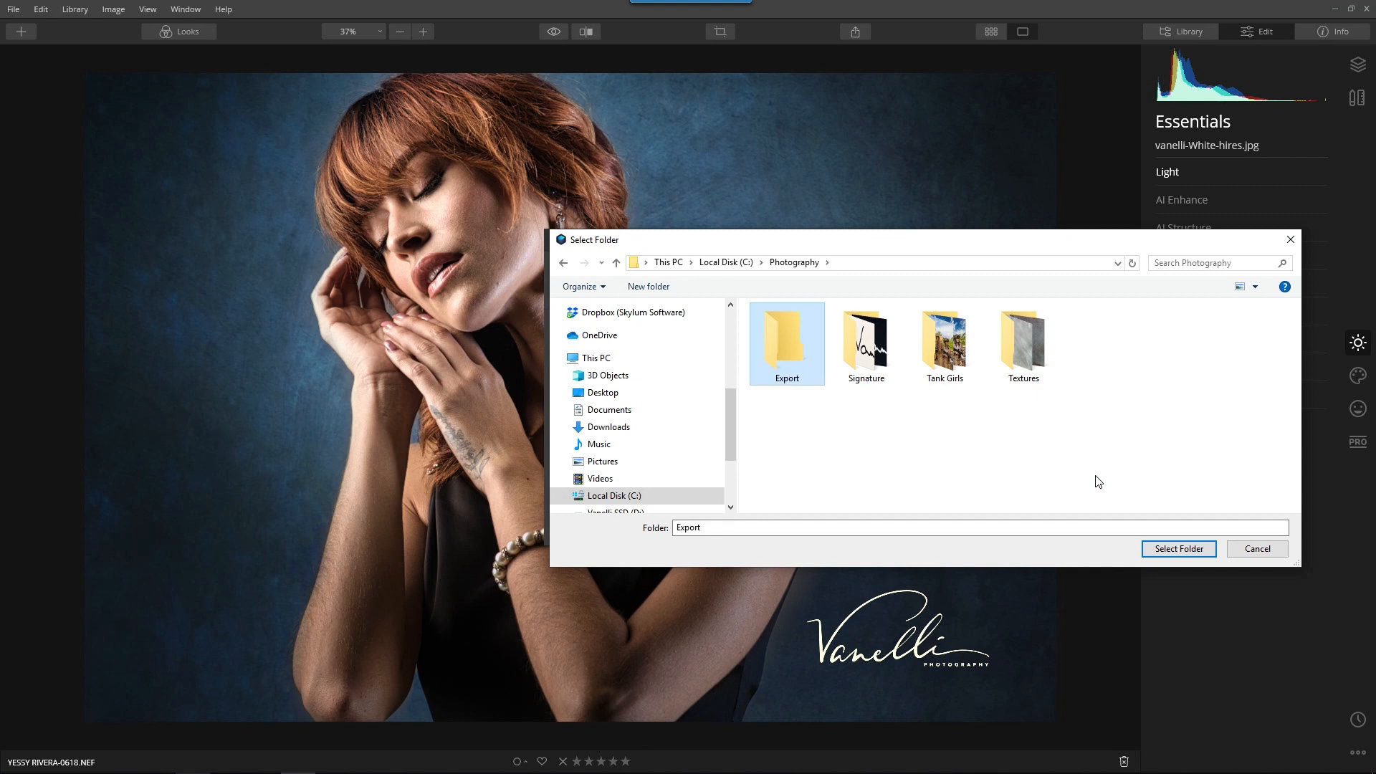
{"action": "double_click", "coordinate": [788, 362]}
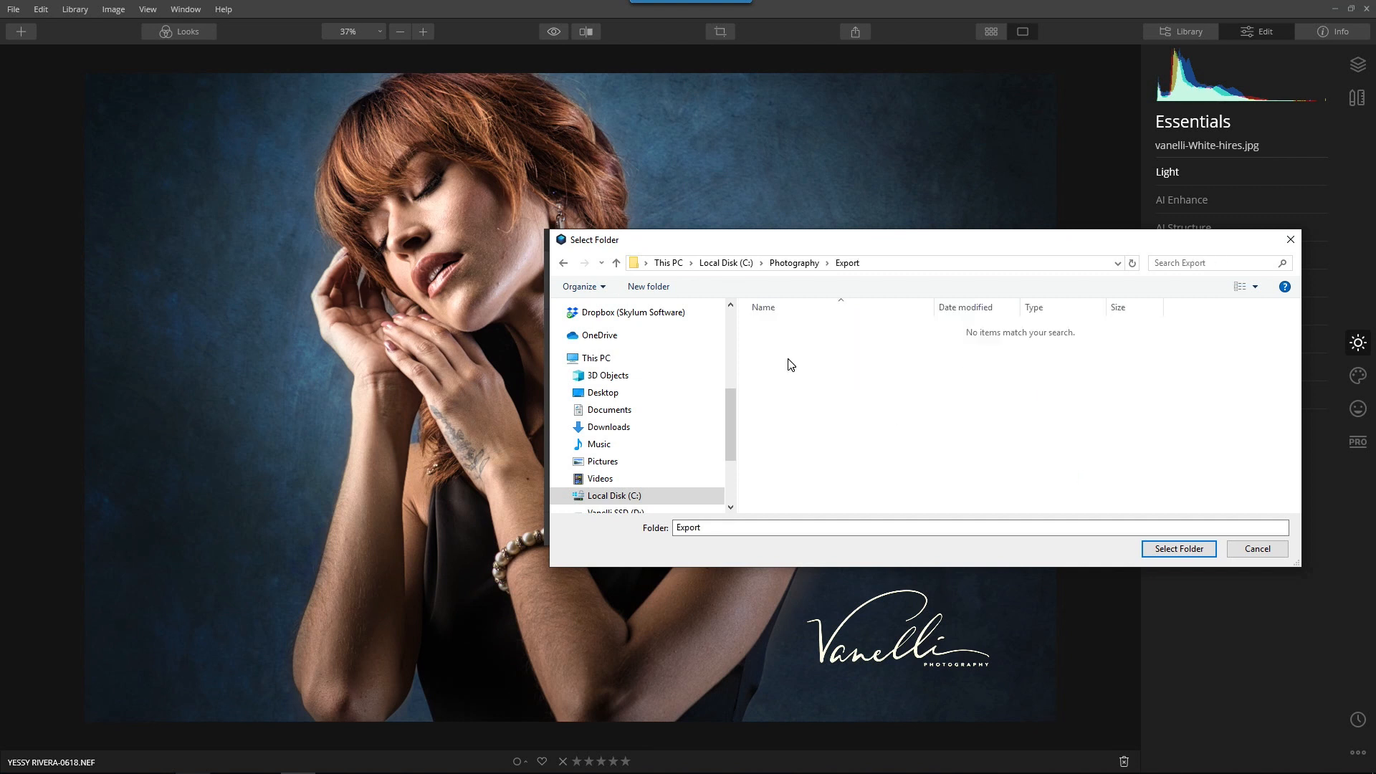
{"action": "left_click", "coordinate": [1167, 551]}
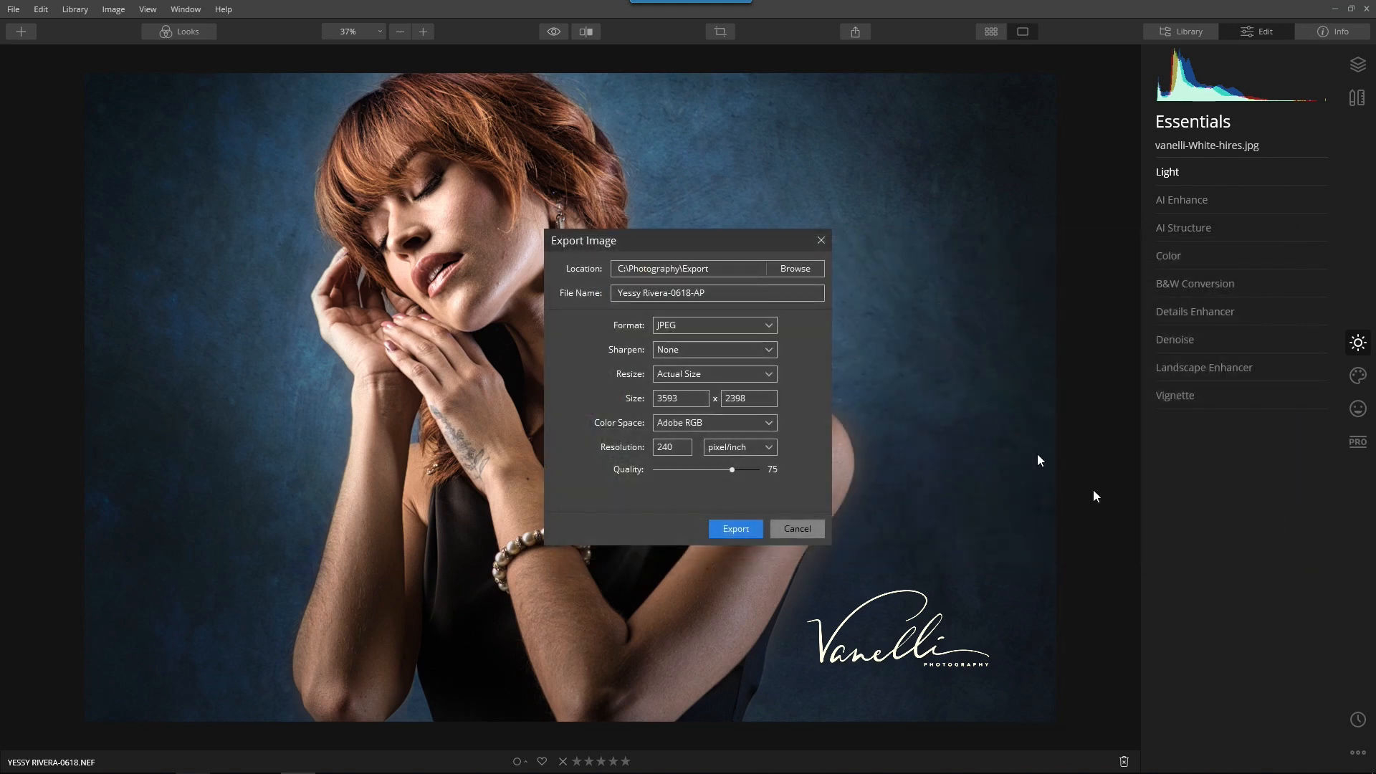
Resize the export to 1920 pixels and export the portrait as a JPEG
{"action": "left_click", "coordinate": [737, 371]}
{"action": "left_click", "coordinate": [707, 407]}
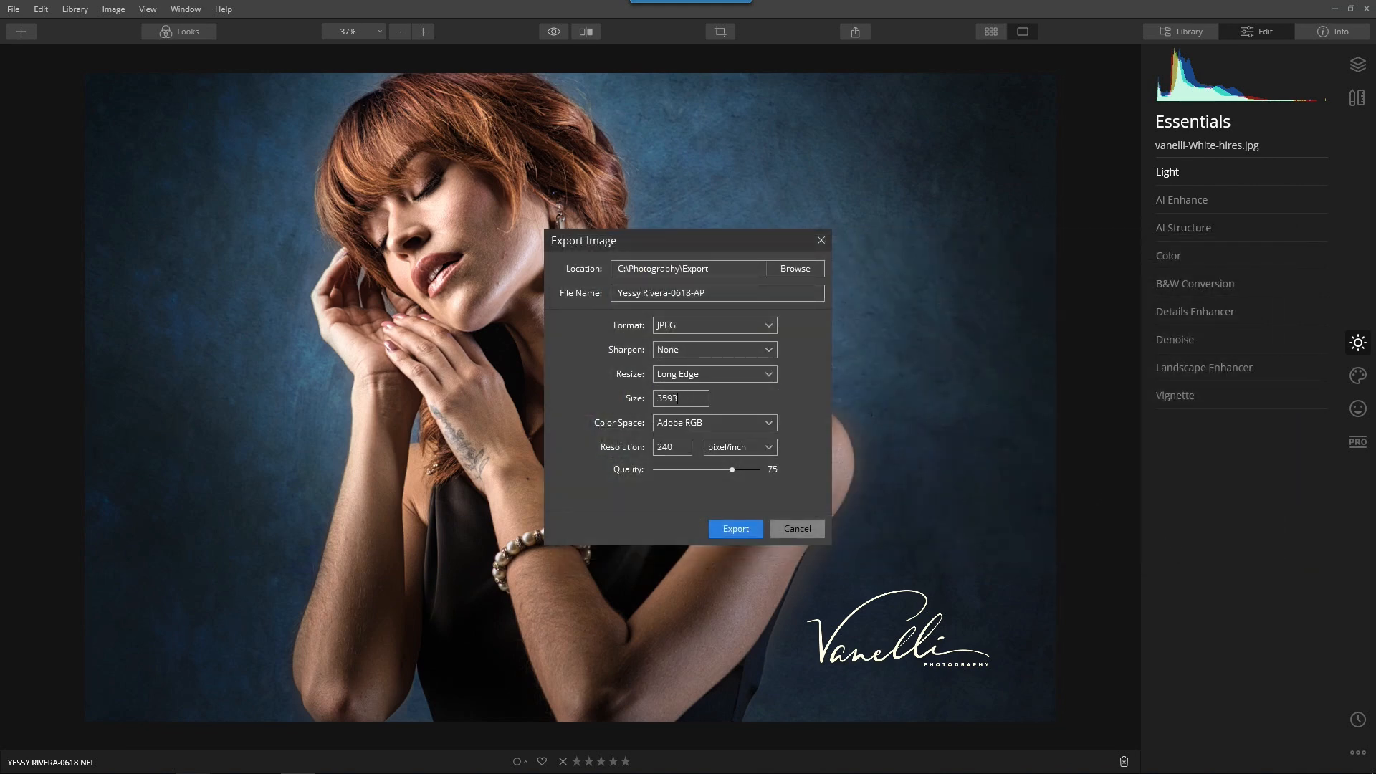
{"action": "type", "text": "1920"}
{"action": "left_click", "coordinate": [731, 531]}
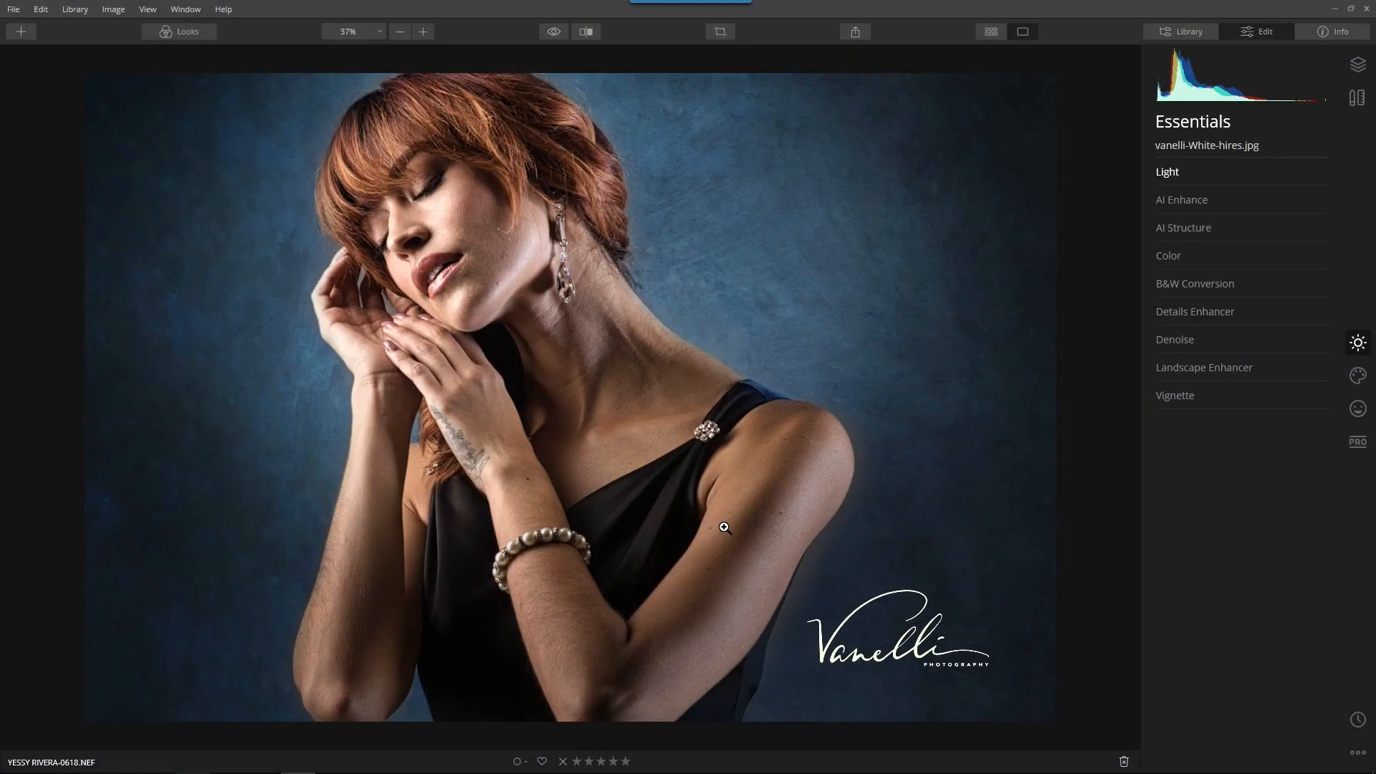
Return to the library grid and look over the signed portrait and the starry boat photo
{"action": "key", "text": "g"}
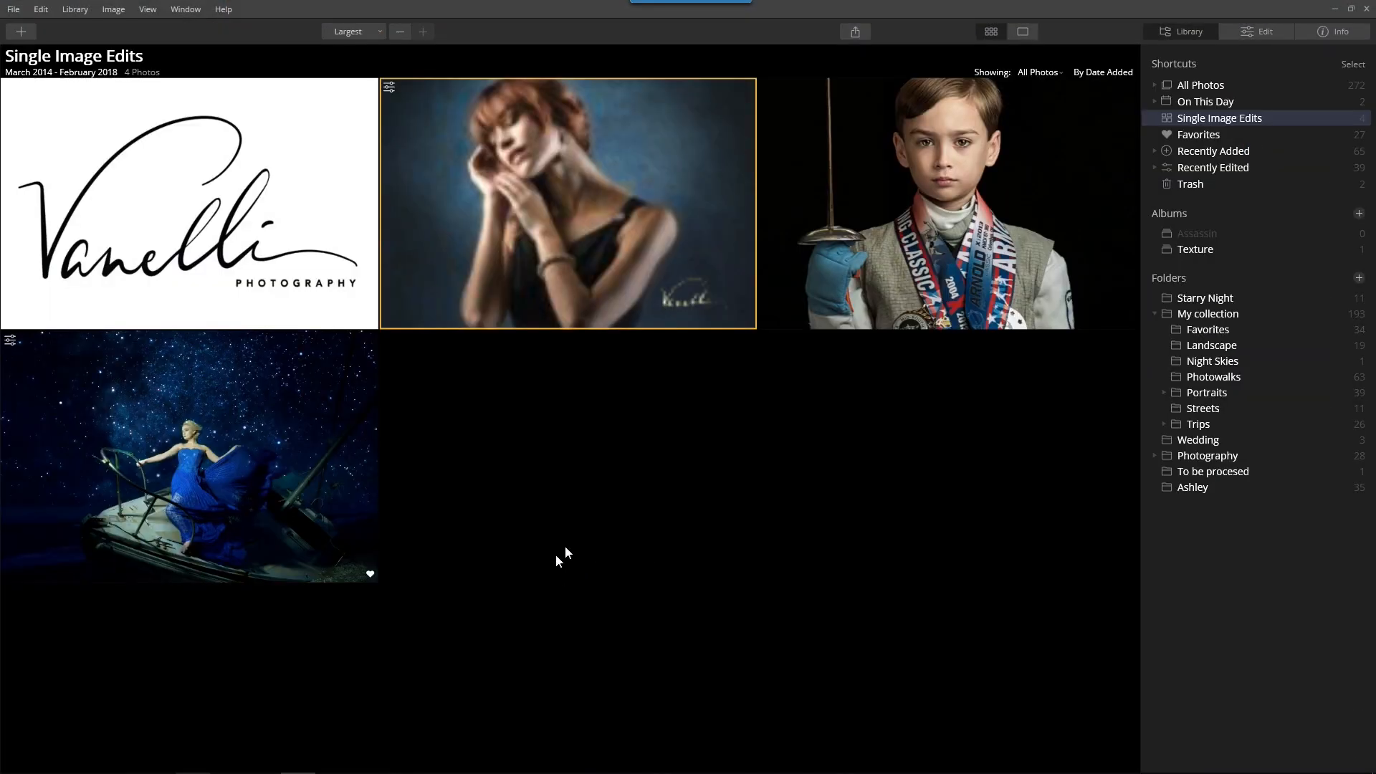
{"action": "double_click", "coordinate": [674, 280]}
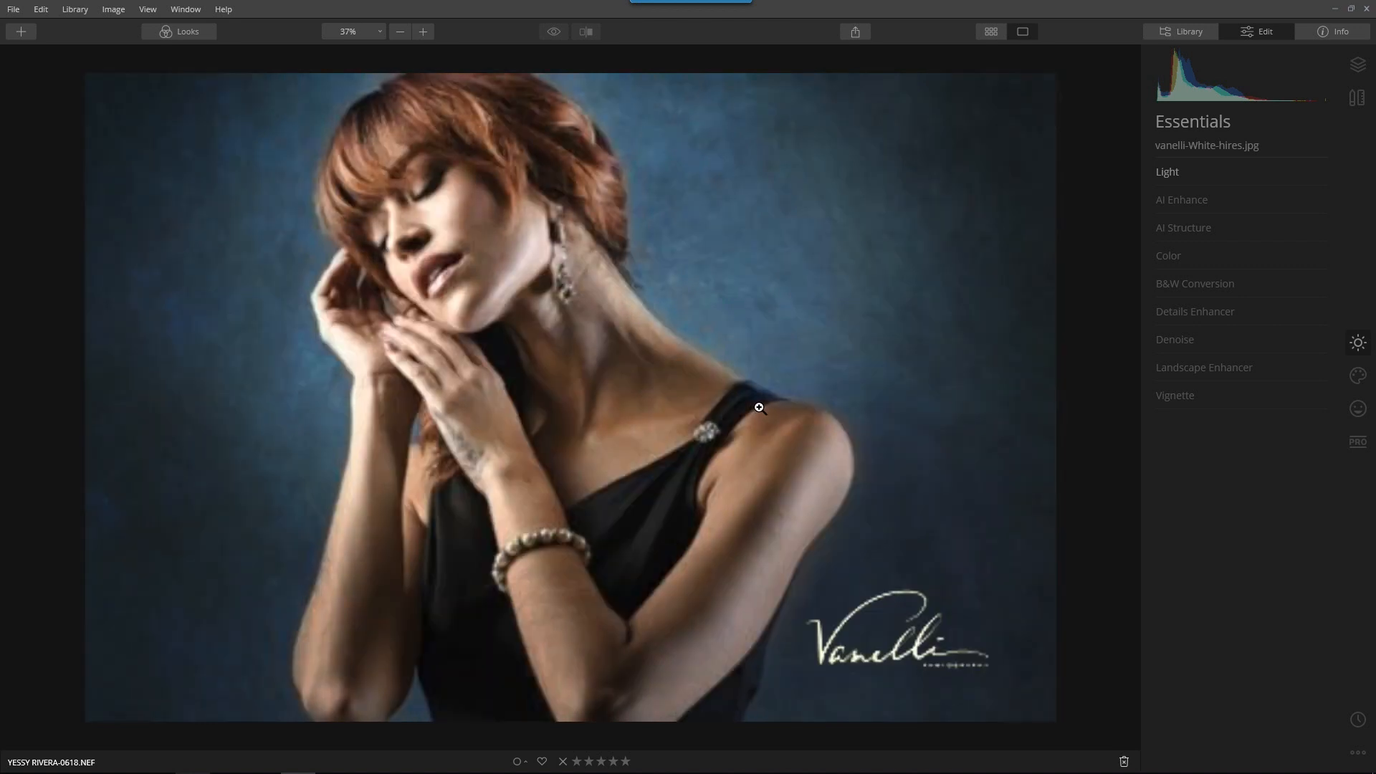
{"action": "key", "text": "g"}
{"action": "double_click", "coordinate": [295, 490]}
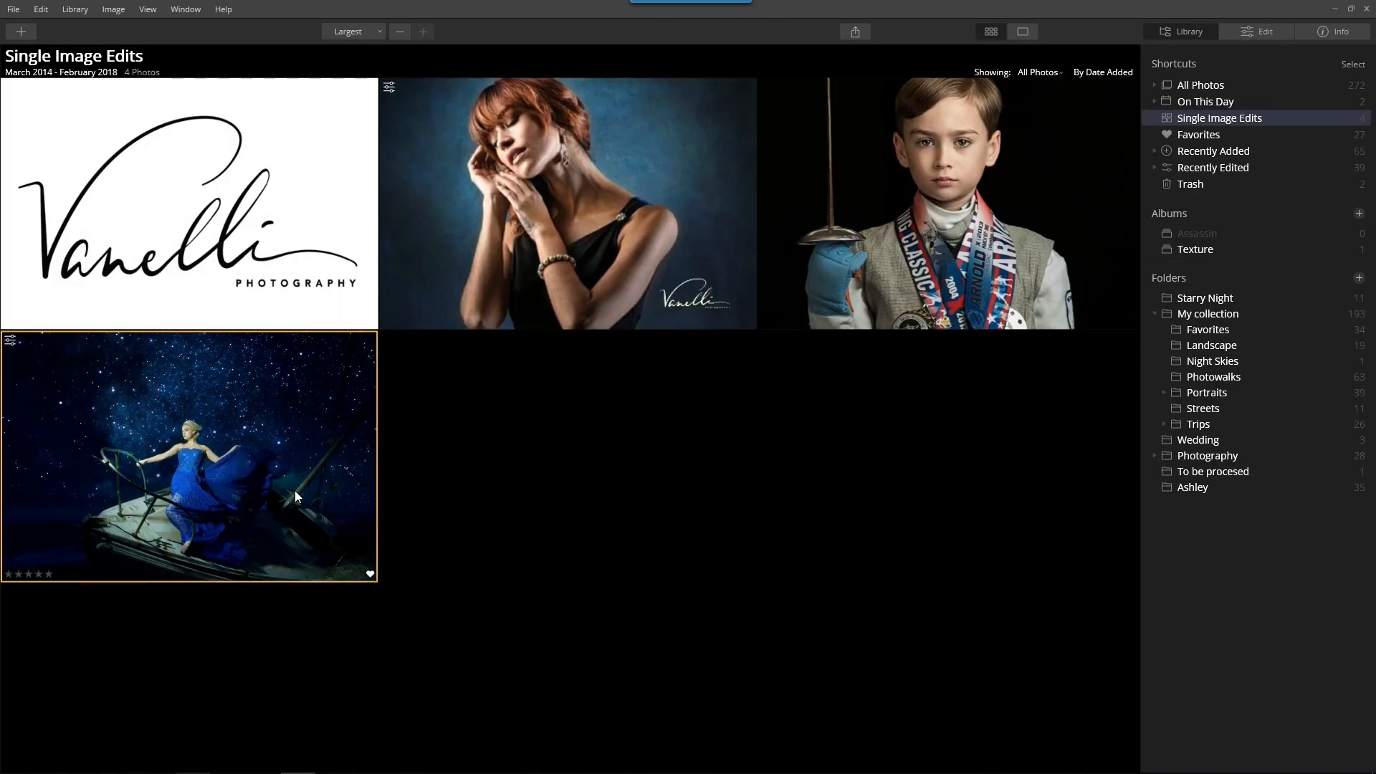
{"action": "key", "text": "g"}
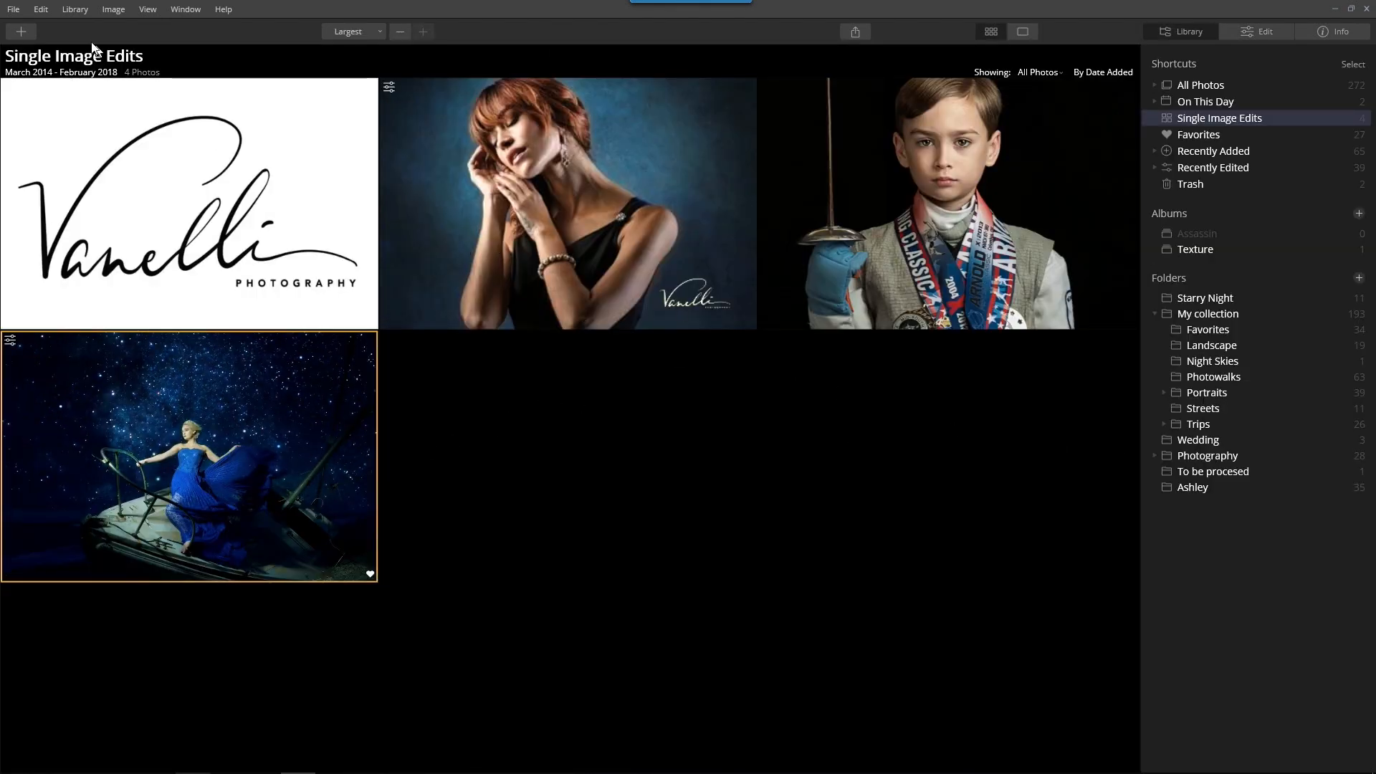
Open North Dakota-6899.NEF from the Photography\Signature folder as a single image edit
{"action": "left_click", "coordinate": [21, 31]}
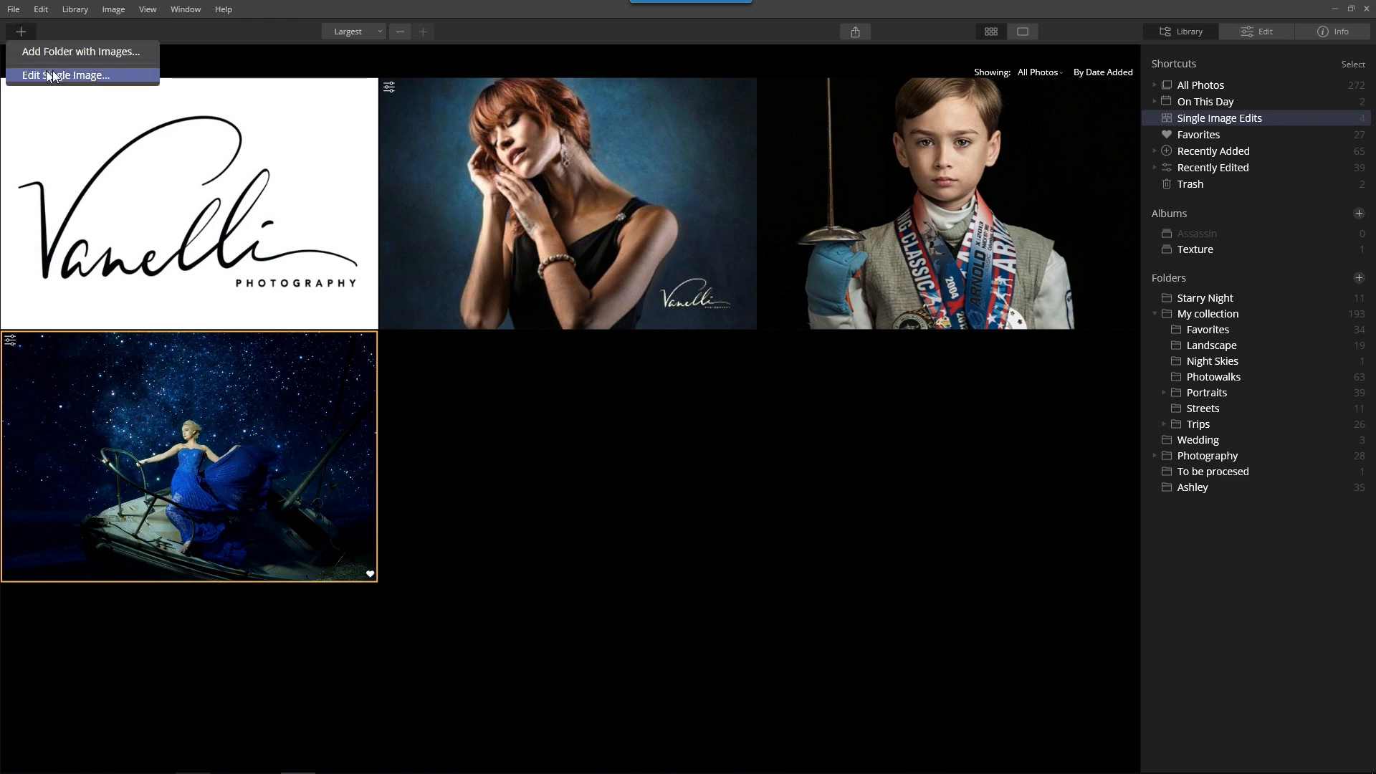
{"action": "left_click", "coordinate": [53, 75]}
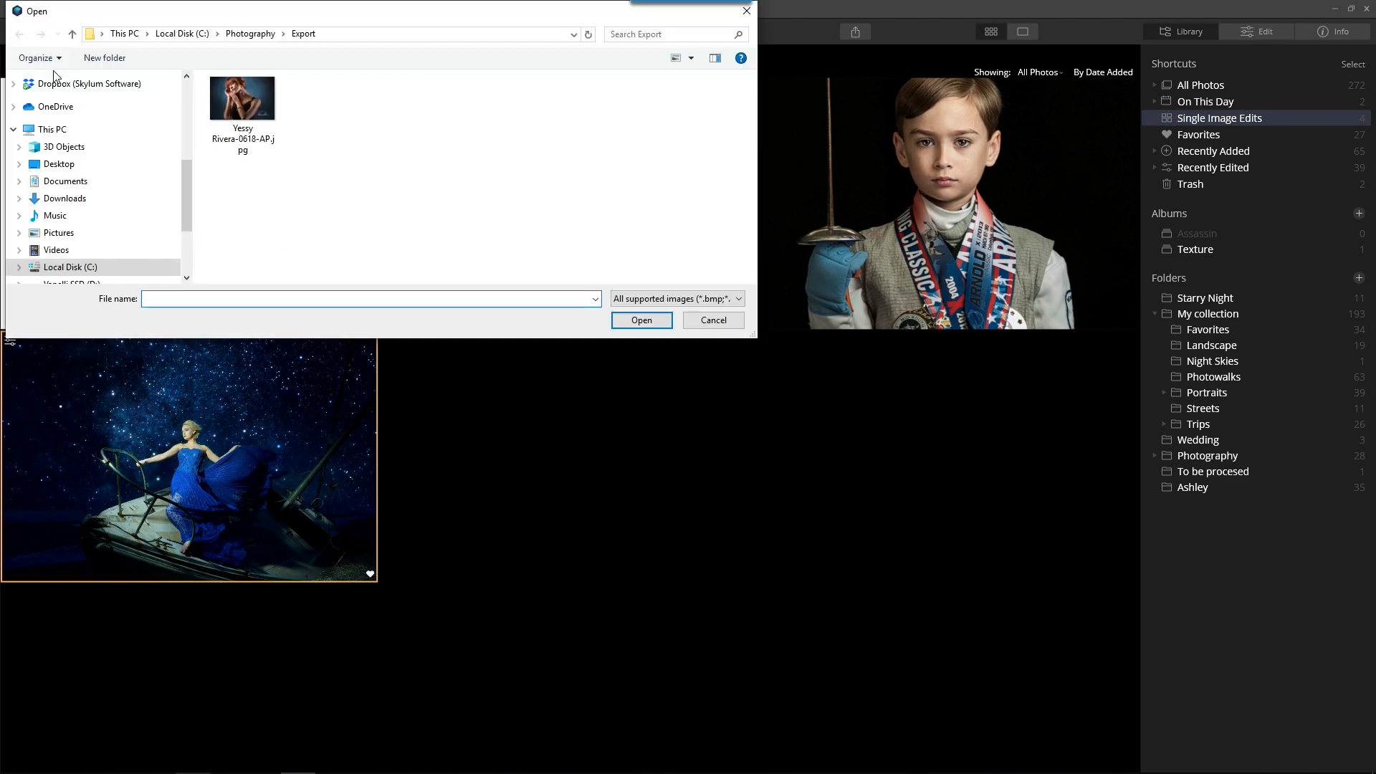
{"action": "left_click_drag", "start_coordinate": [298, 8], "coordinate": [590, 352]}
{"action": "left_click", "coordinate": [519, 372]}
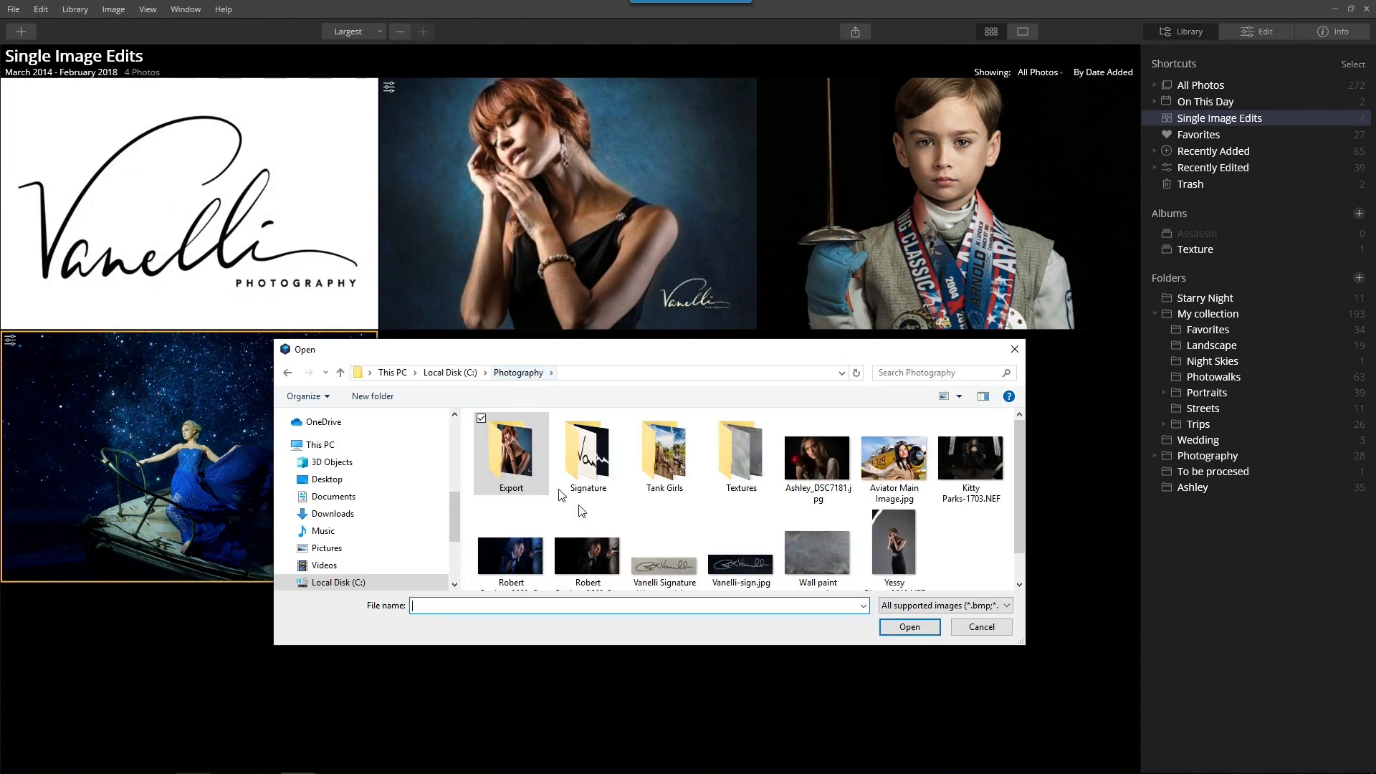
{"action": "scroll", "coordinate": [912, 566], "scroll_direction": "down", "scroll_amount": 1}
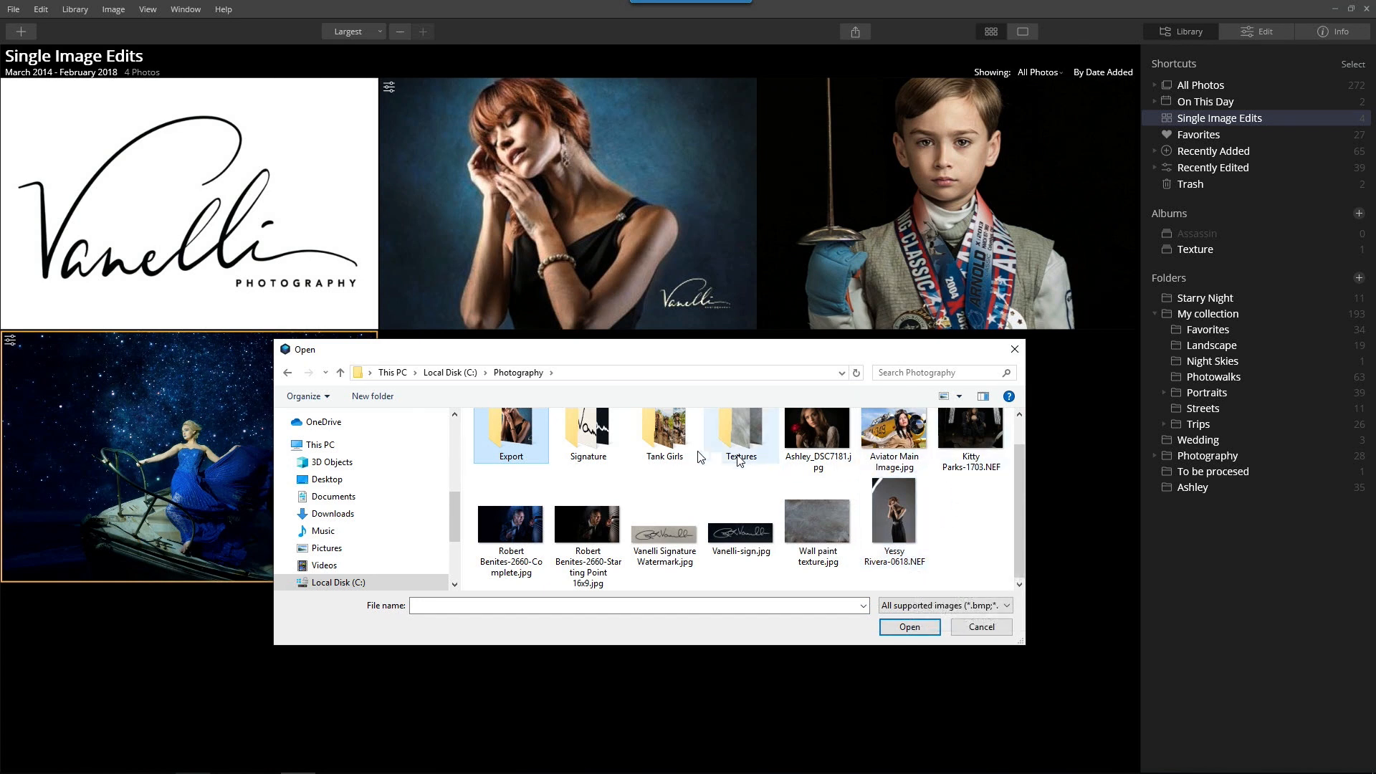
{"action": "double_click", "coordinate": [564, 441]}
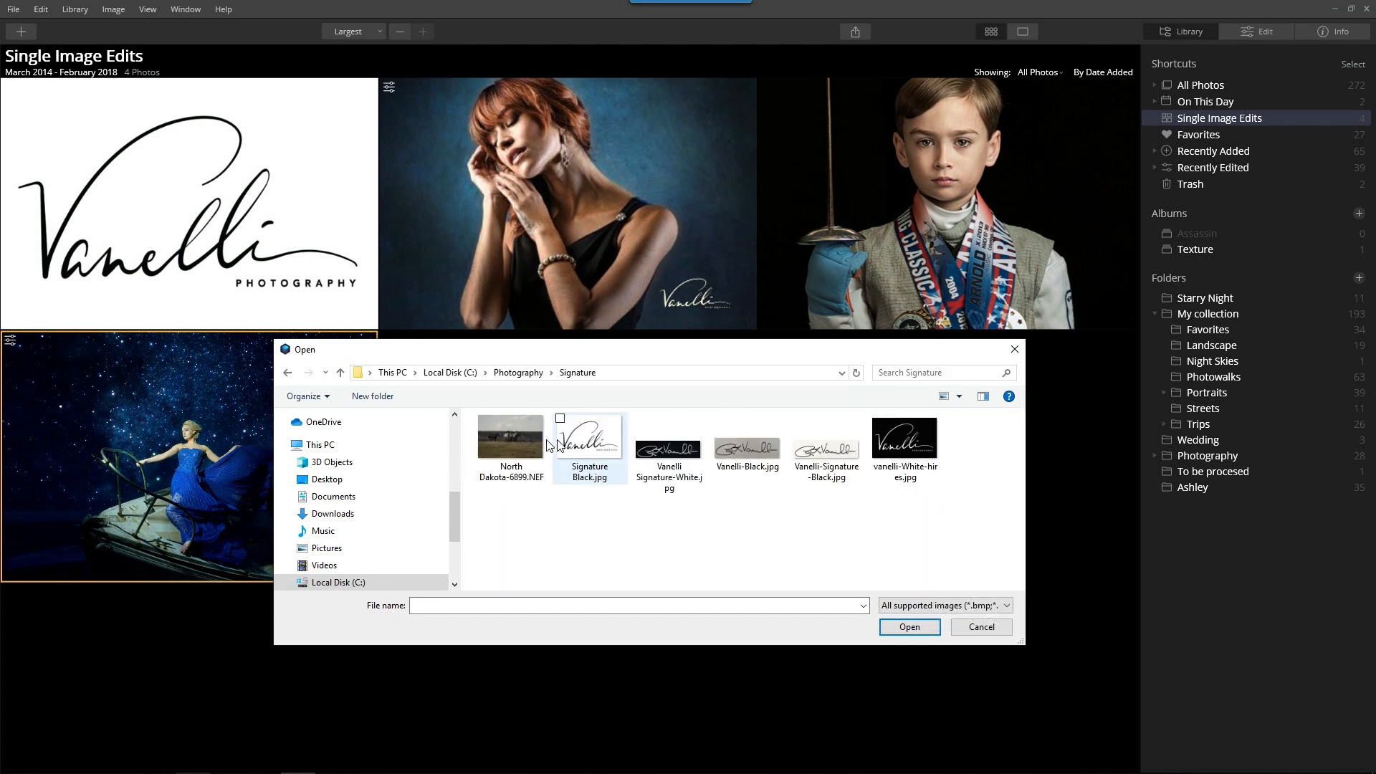
{"action": "left_click", "coordinate": [479, 437]}
{"action": "left_click", "coordinate": [910, 626]}
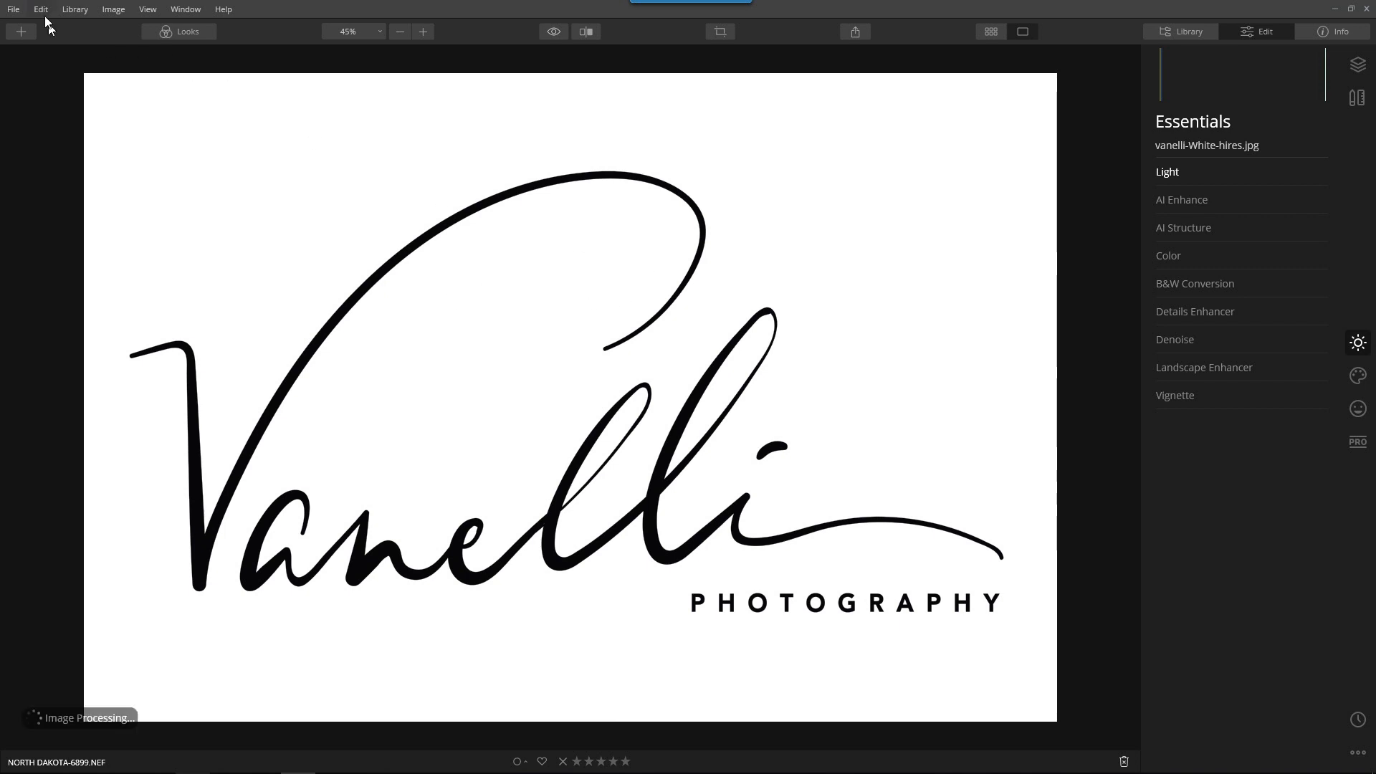
{"action": "left_click", "coordinate": [15, 10]}
{"action": "mouse_move", "coordinate": [31, 11]}
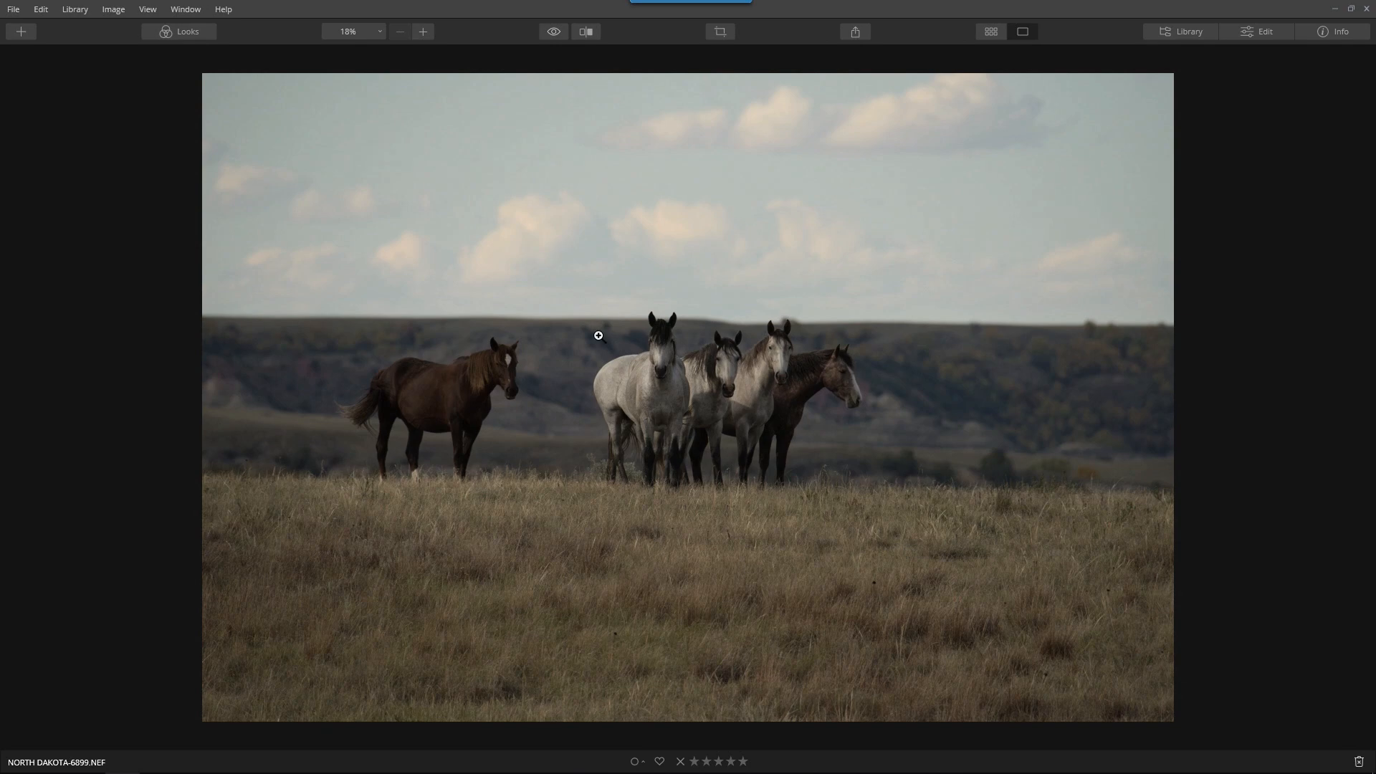
Crop the horse photo at its original aspect to frame the group of four horses, excluding the lone brown horse
{"action": "scroll", "coordinate": [611, 317], "scroll_direction": "up", "scroll_amount": 1}
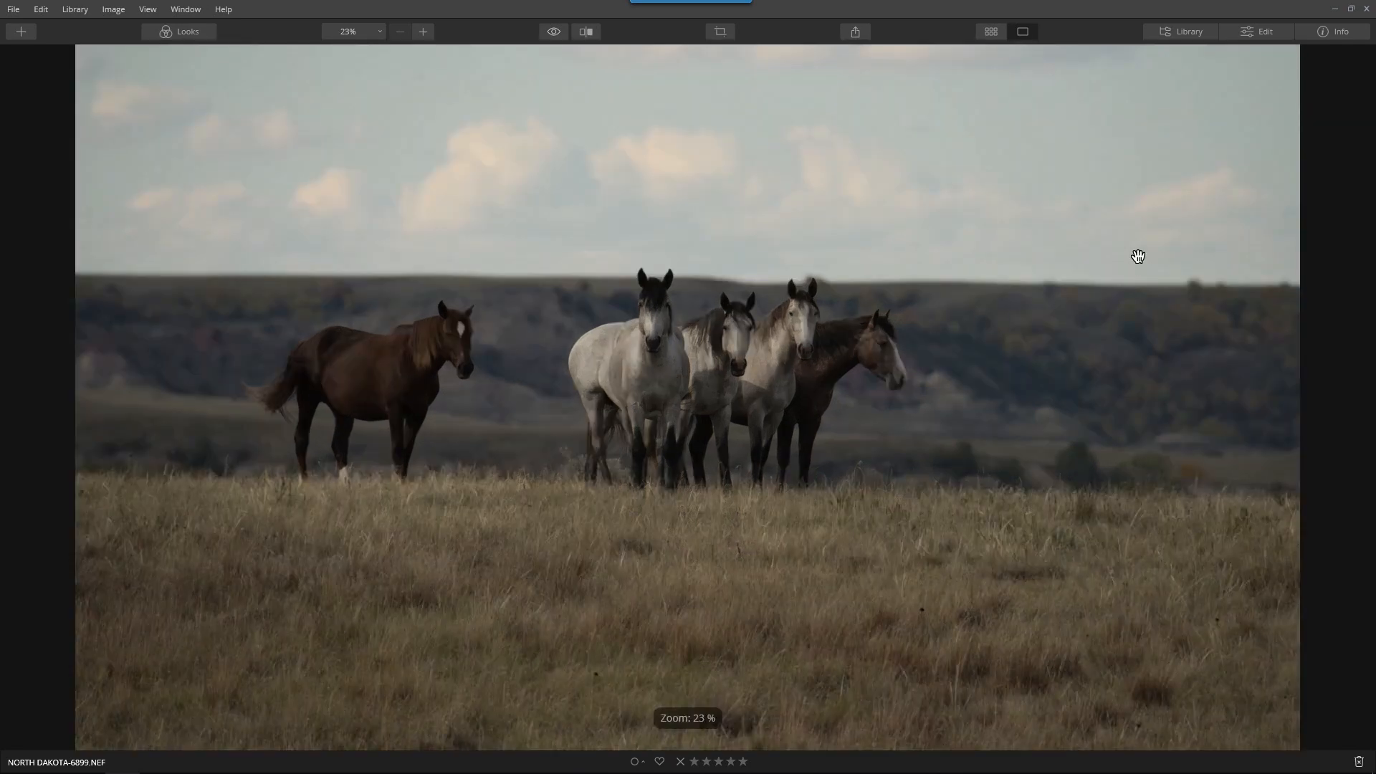
{"action": "left_click", "coordinate": [1260, 32]}
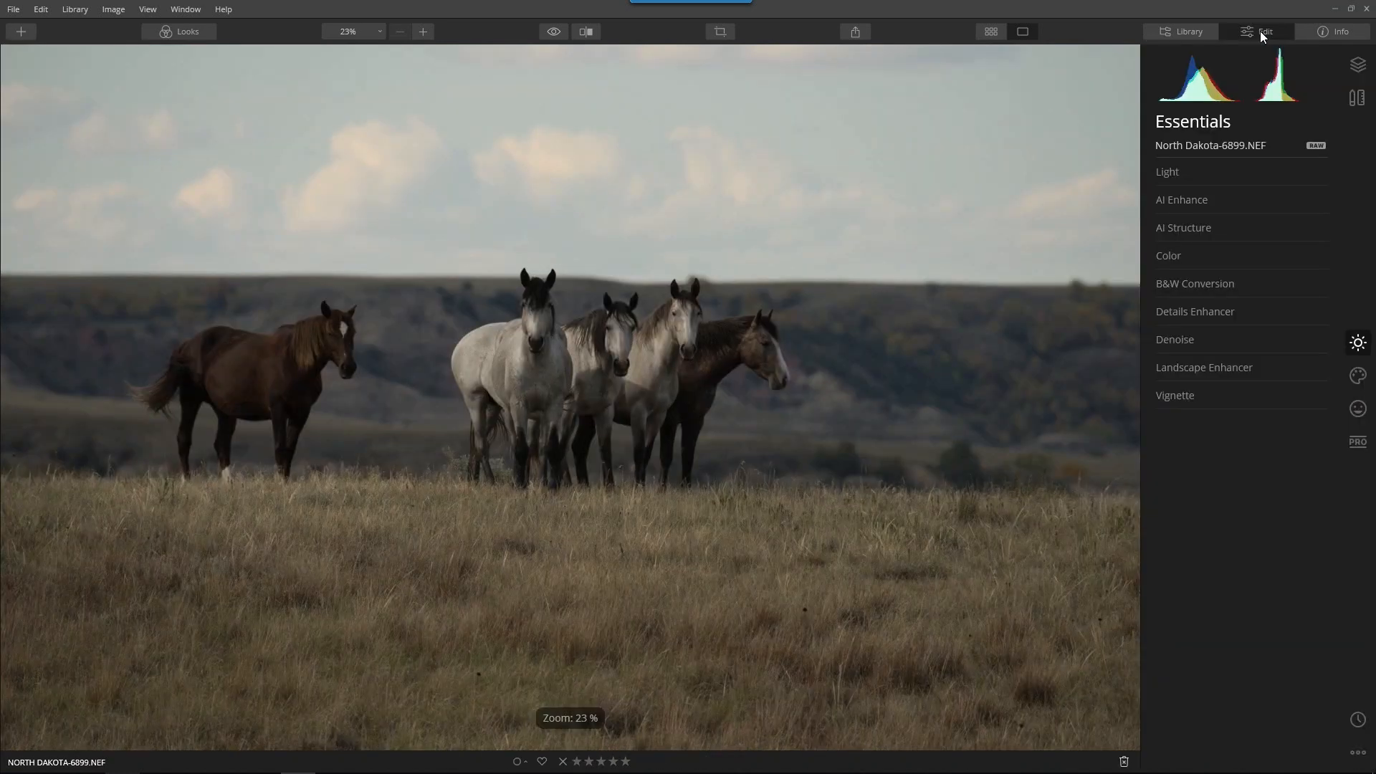
{"action": "left_click", "coordinate": [1351, 75]}
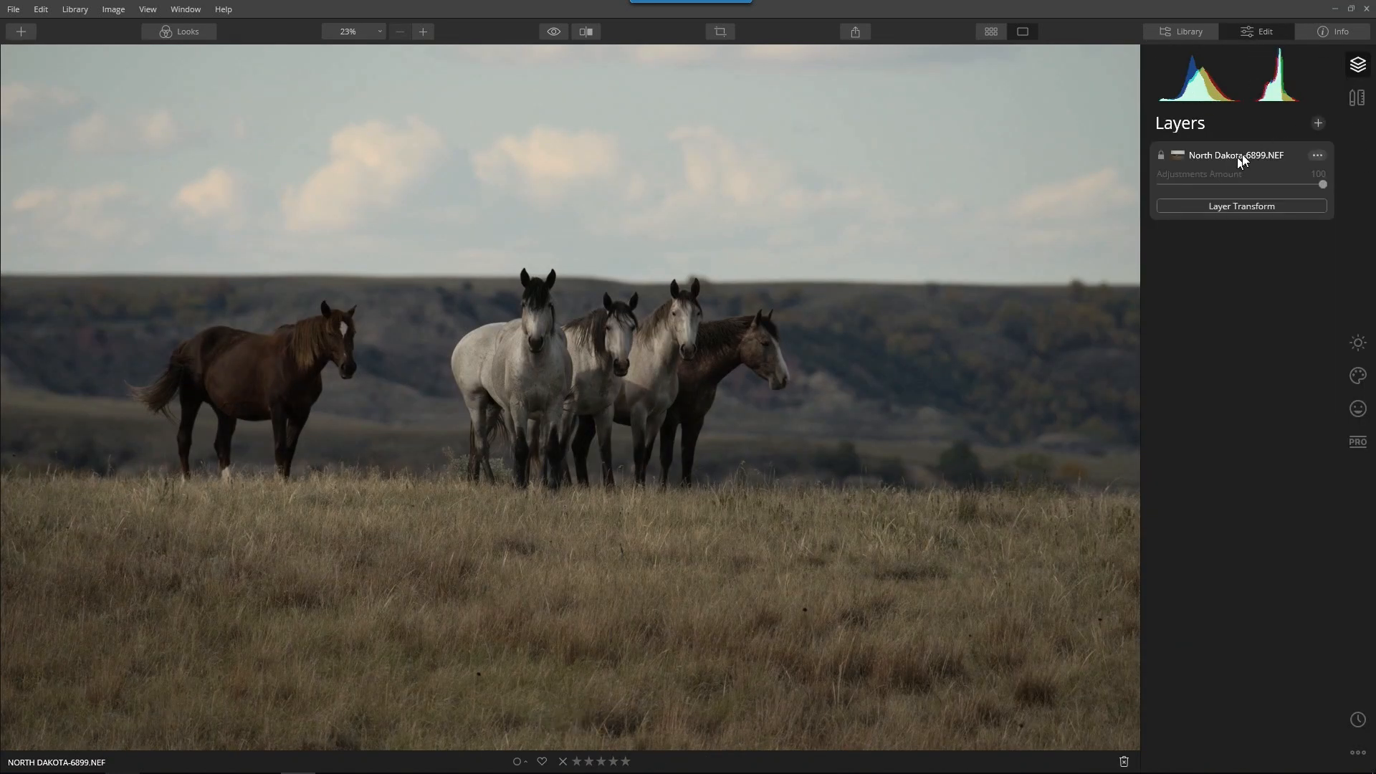
{"action": "left_click", "coordinate": [1356, 98]}
{"action": "left_click", "coordinate": [1223, 175]}
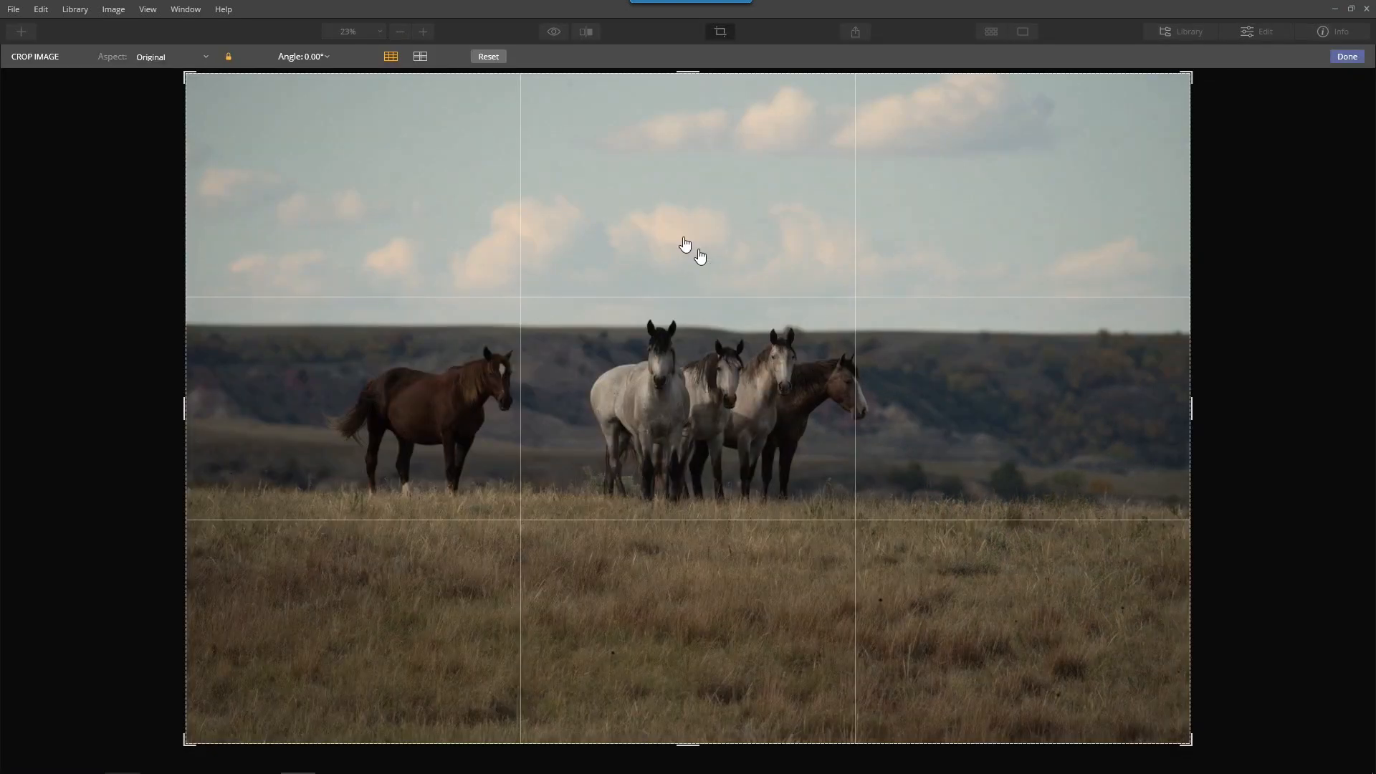
{"action": "left_click_drag", "start_coordinate": [682, 74], "coordinate": [688, 272]}
{"action": "left_click_drag", "start_coordinate": [671, 376], "coordinate": [626, 553]}
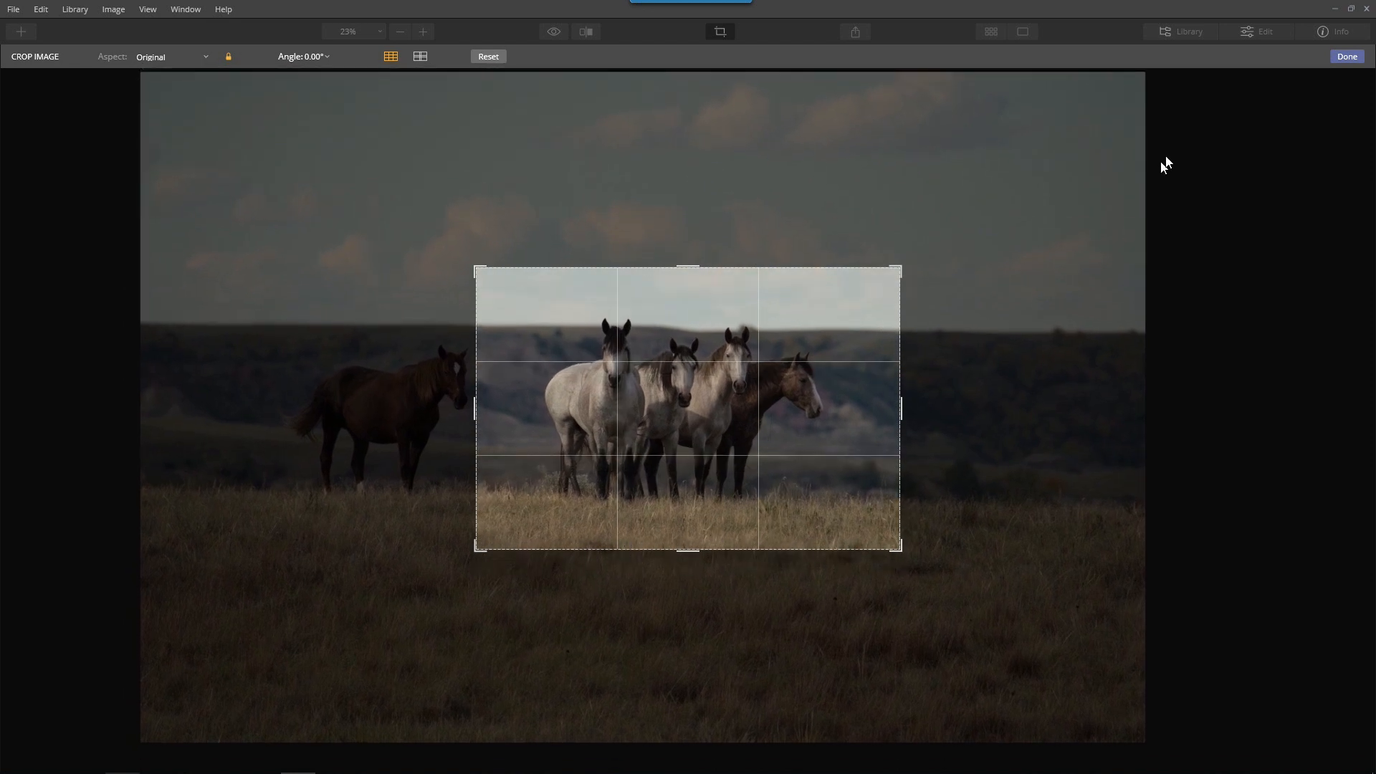
{"action": "left_click", "coordinate": [1344, 59]}
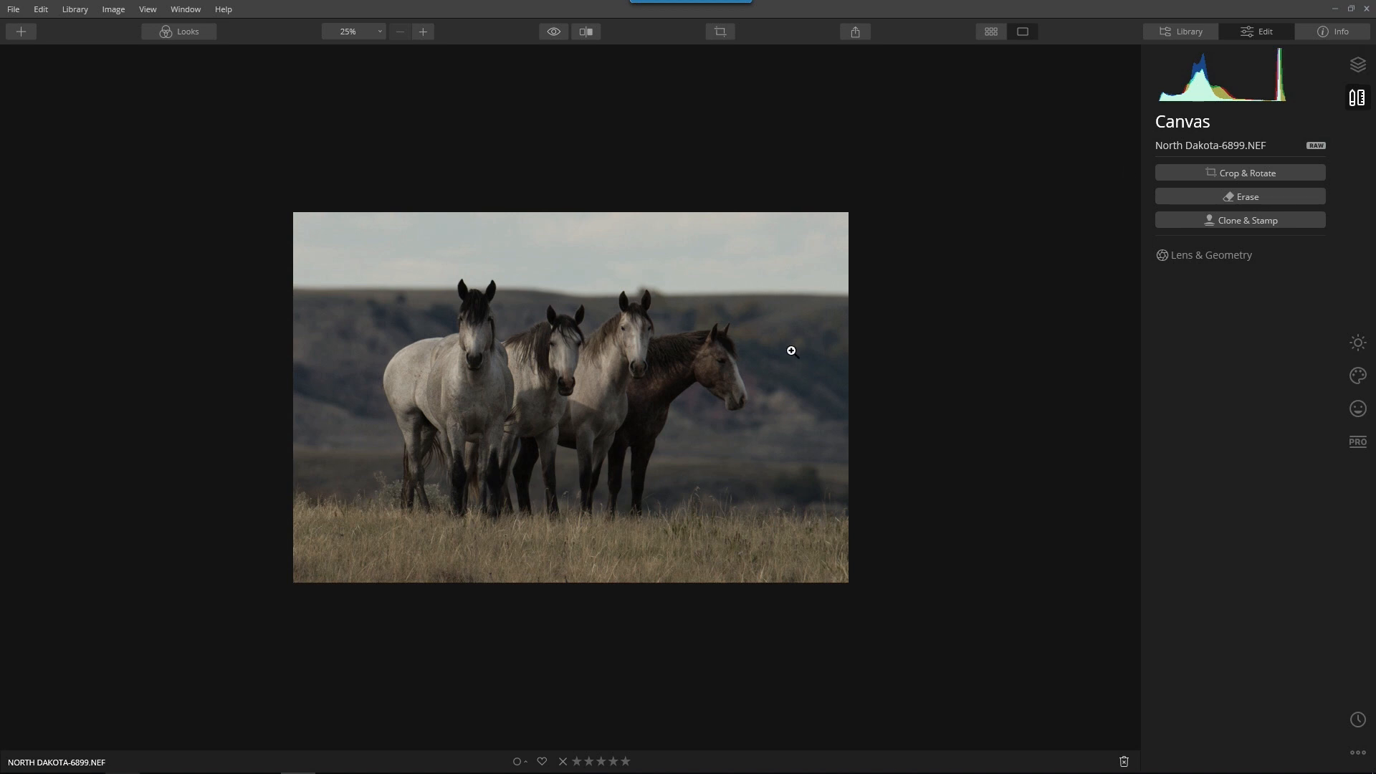
Apply the Remarkable look from the Dramatic collection to the horse photo and set its amount to 72
{"action": "left_click", "coordinate": [177, 33]}
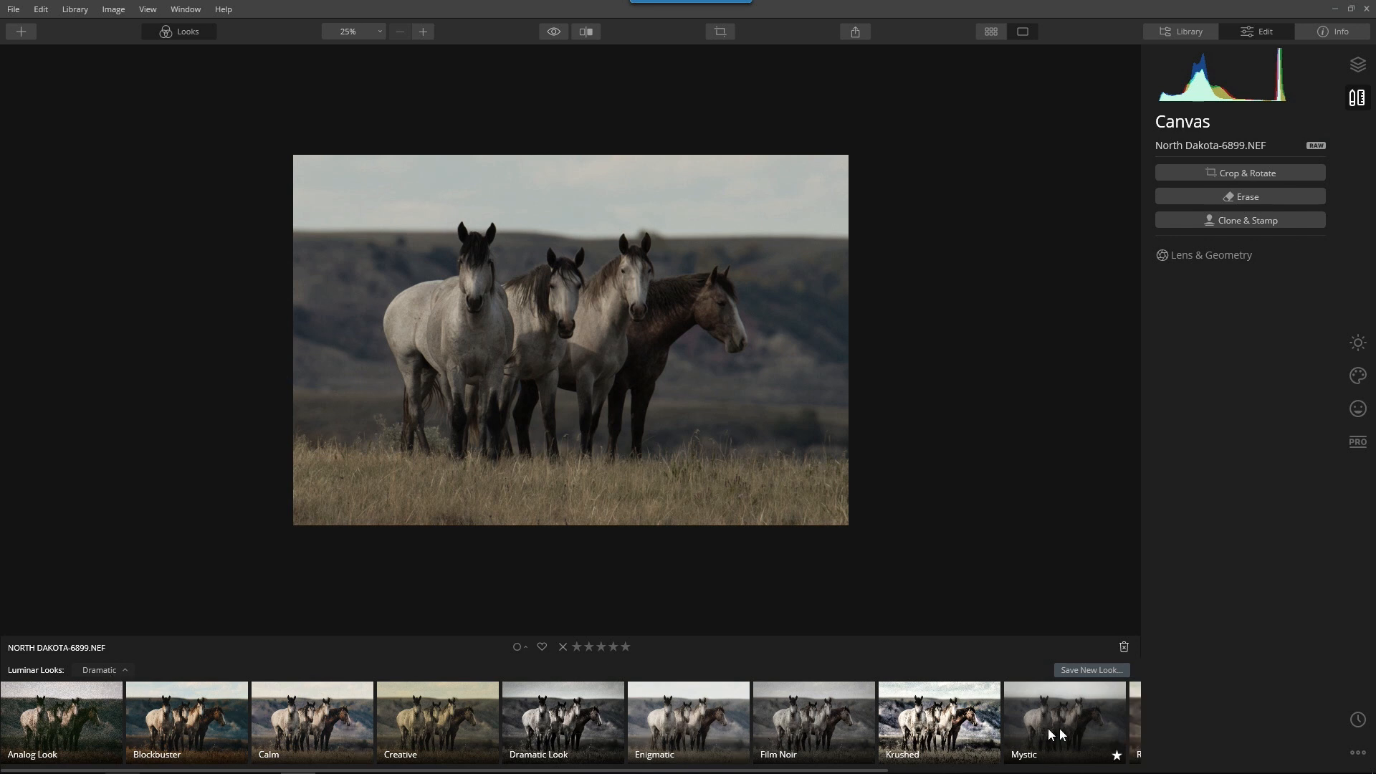
{"action": "scroll", "coordinate": [1053, 731], "scroll_direction": "down", "scroll_amount": 2}
{"action": "left_click", "coordinate": [1094, 731]}
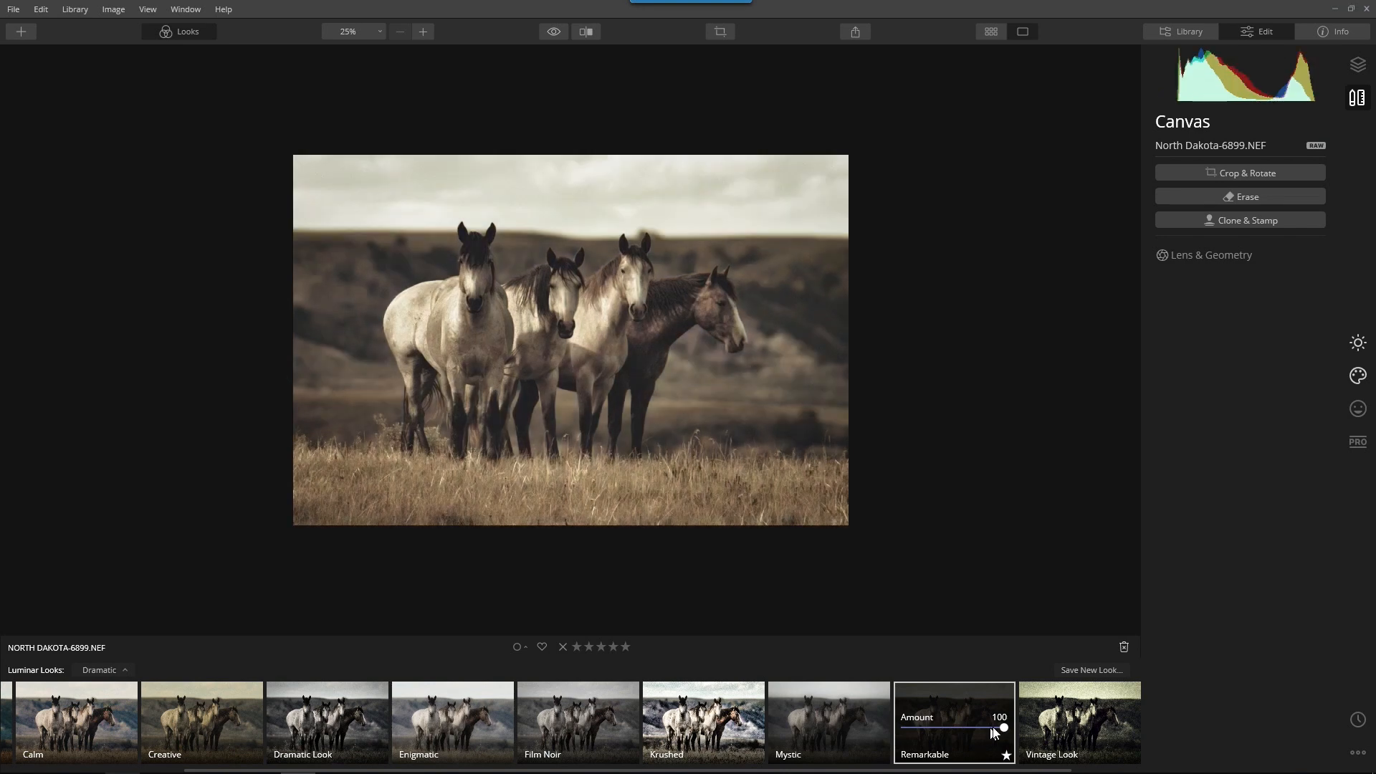
{"action": "left_click_drag", "start_coordinate": [1002, 728], "coordinate": [973, 734]}
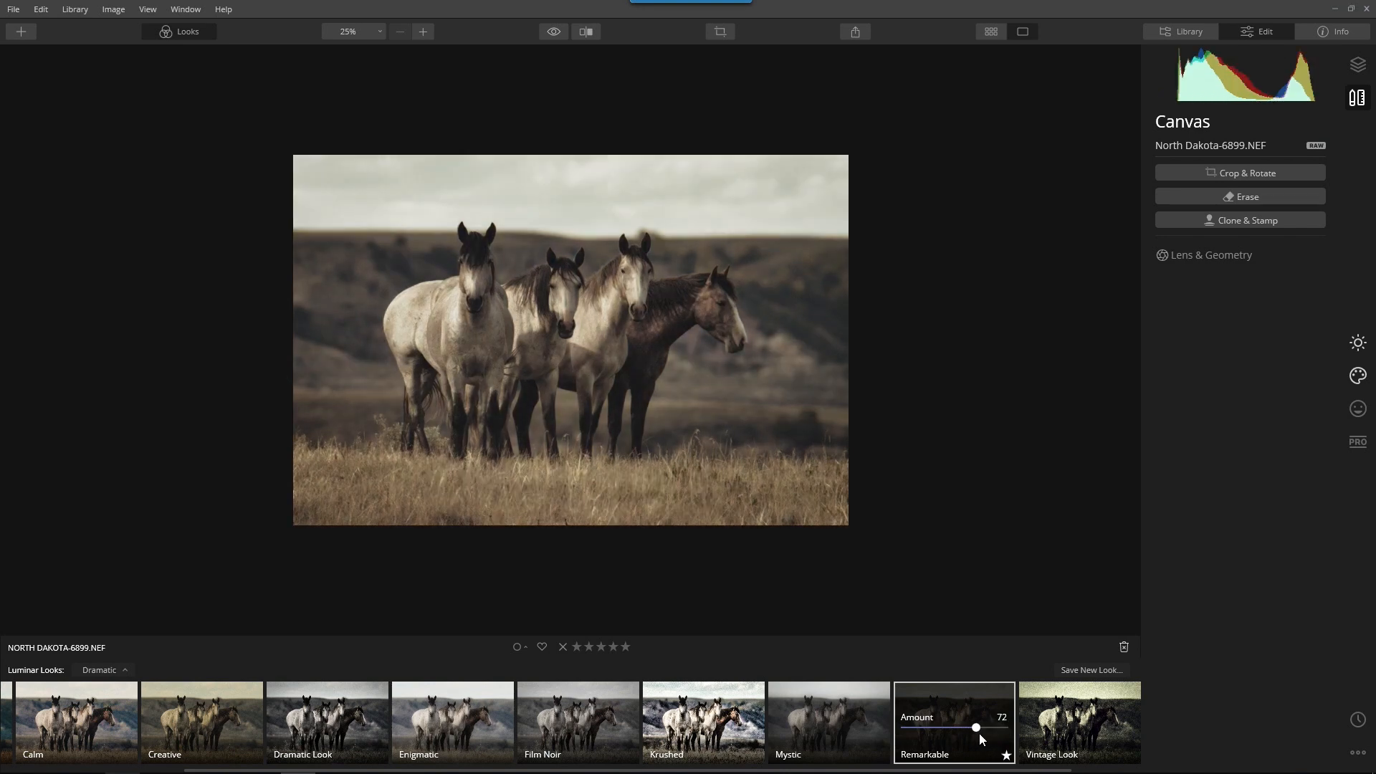
{"action": "left_click", "coordinate": [587, 304]}
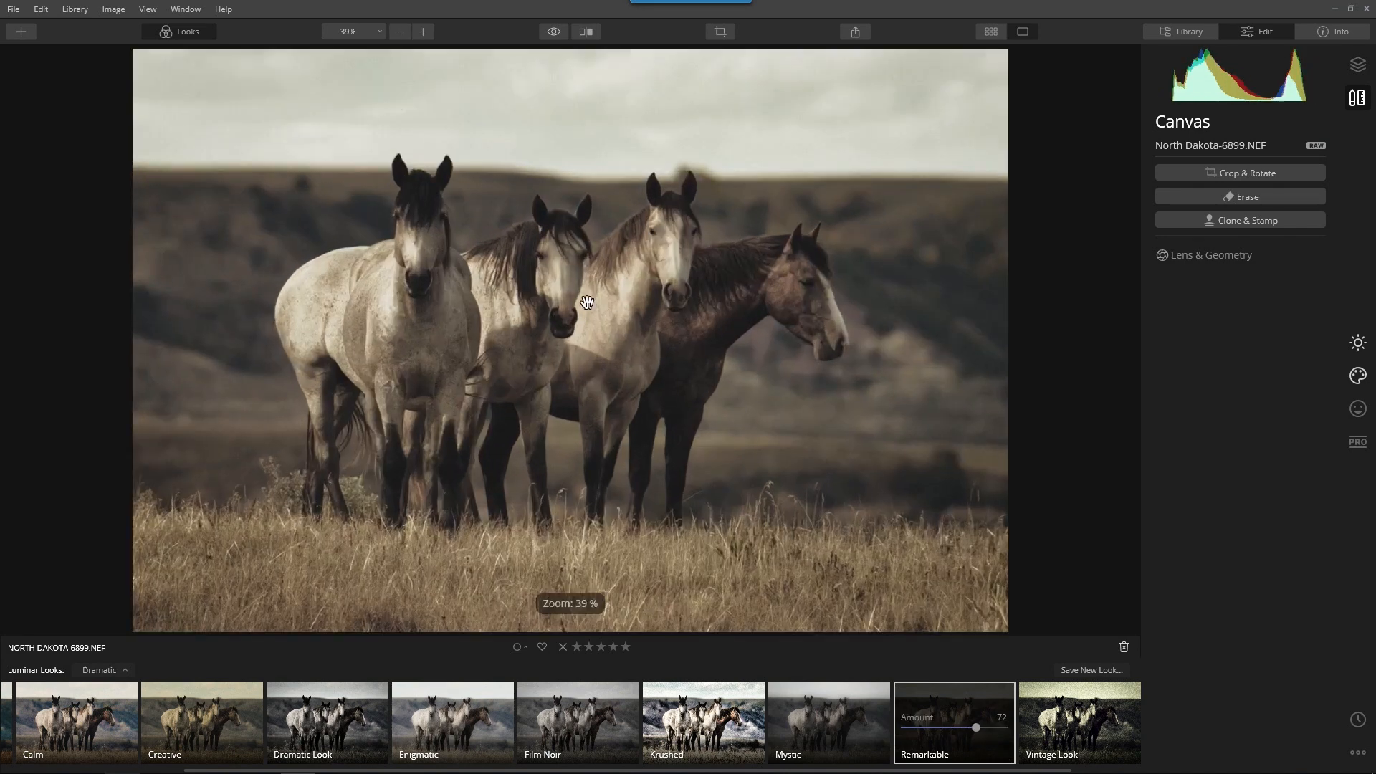
{"action": "left_click", "coordinate": [588, 303]}
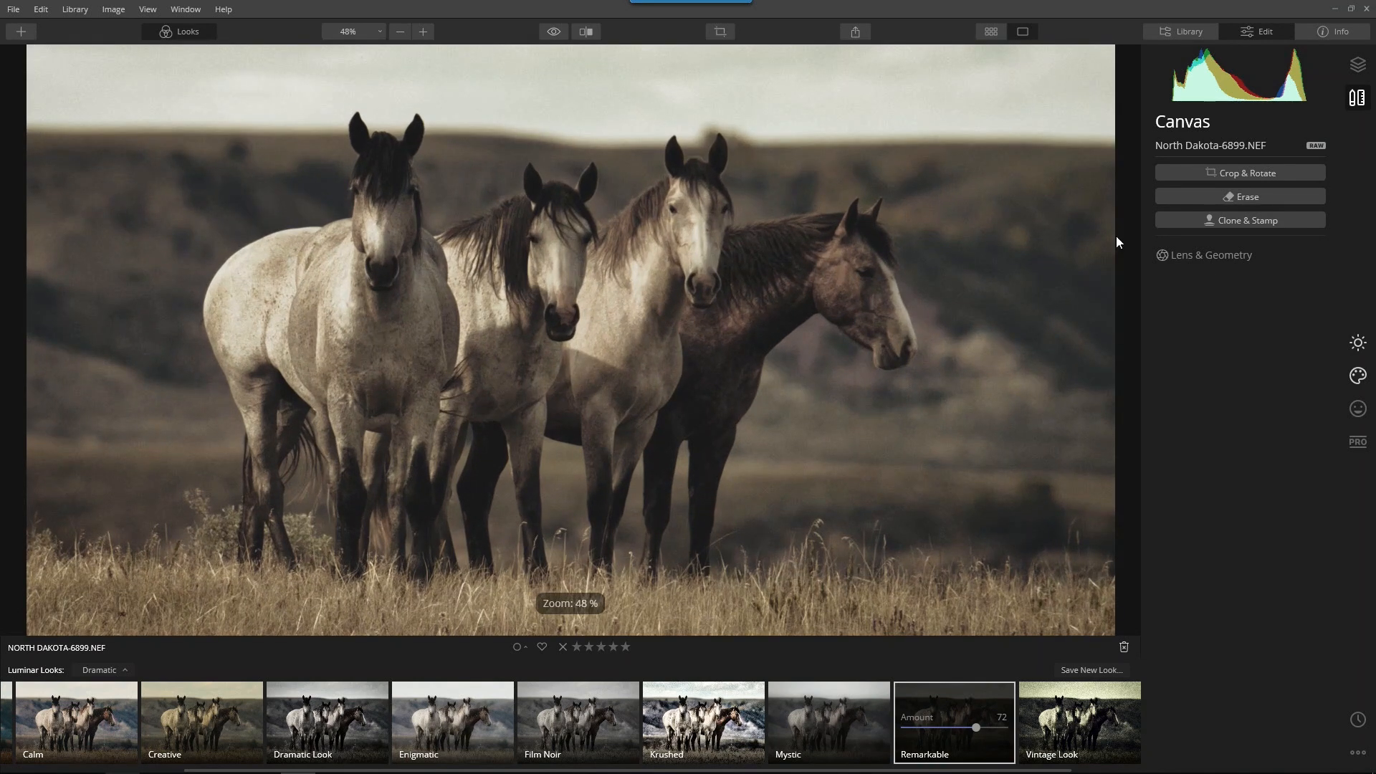
Check the look's AI Enhance settings in Essentials, and show the horse photo's layers
{"action": "left_click", "coordinate": [1358, 343]}
{"action": "left_click", "coordinate": [1205, 209]}
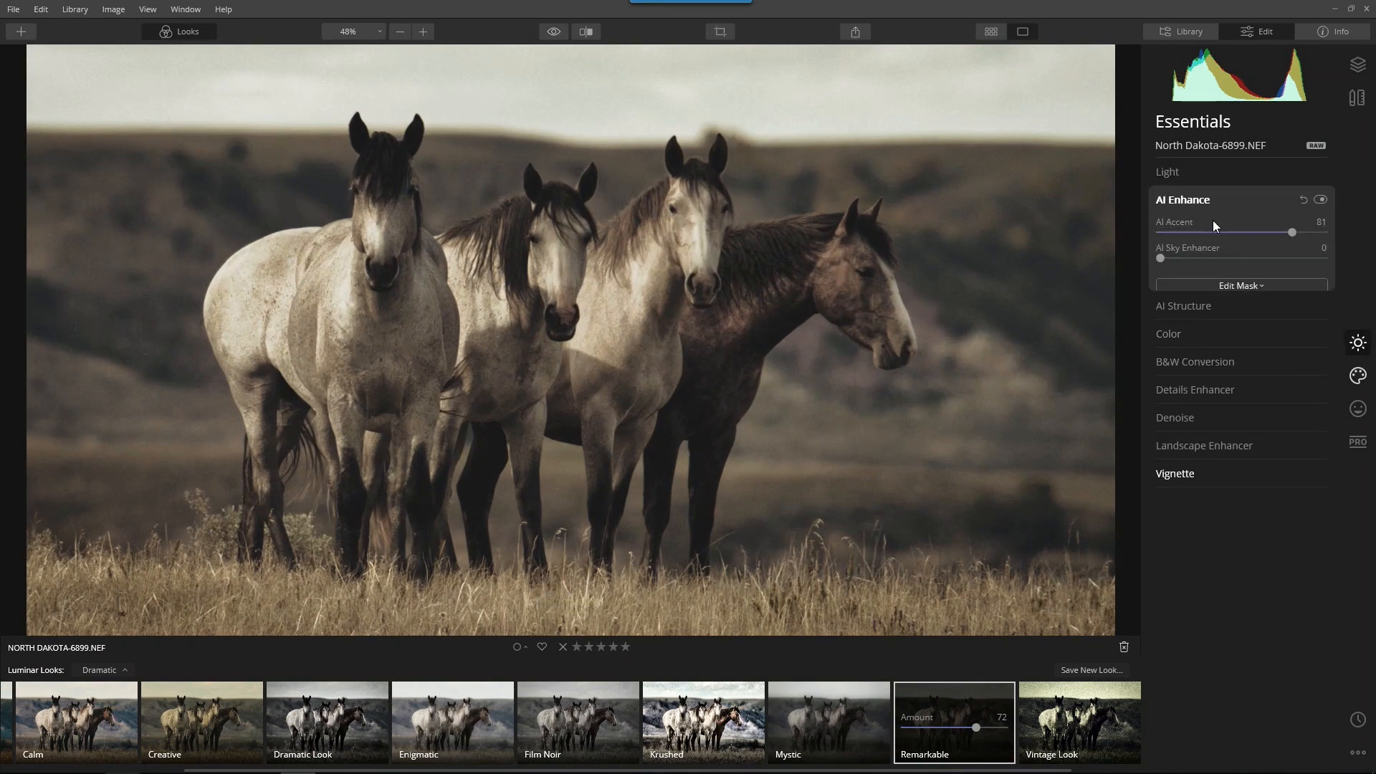
{"action": "left_click", "coordinate": [1189, 200]}
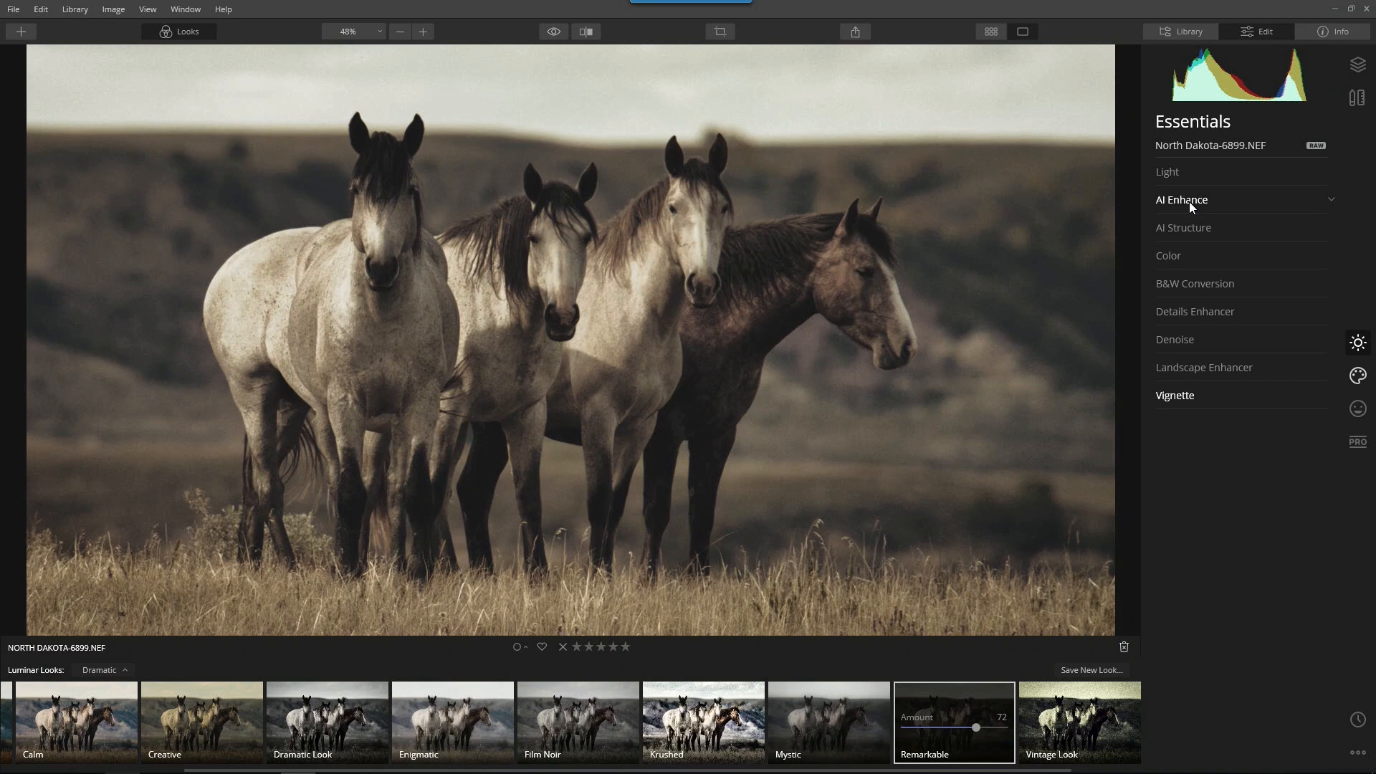
{"action": "left_click", "coordinate": [1358, 64]}
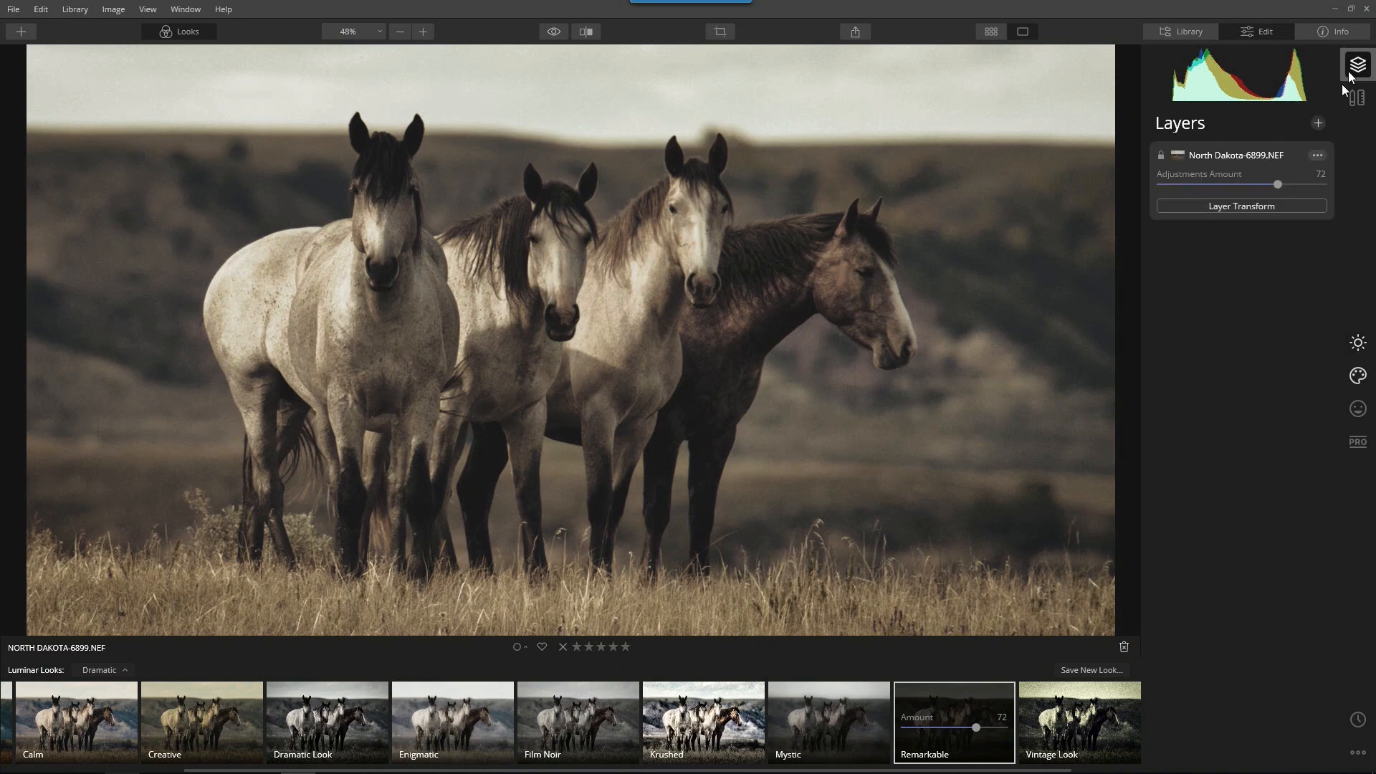
Add Signature Black.jpg from the Photography\Signature folder as a new image layer above the horse photo
{"action": "left_click", "coordinate": [1317, 123]}
{"action": "left_click", "coordinate": [1301, 149]}
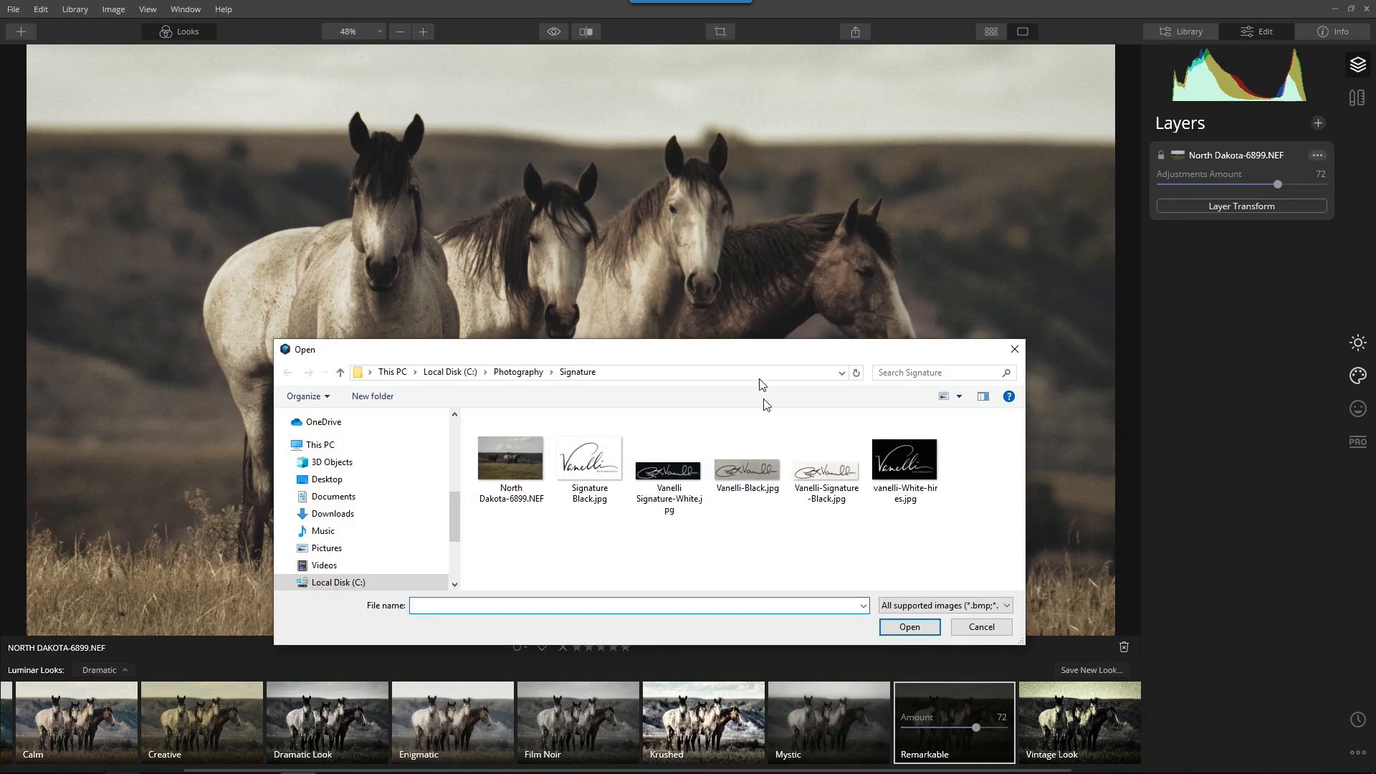
{"action": "mouse_move", "coordinate": [750, 354]}
{"action": "left_mouse_down"}
{"action": "mouse_move", "coordinate": [676, 162]}
{"action": "mouse_move", "coordinate": [675, 216]}
{"action": "left_mouse_up"}
{"action": "left_click", "coordinate": [515, 333]}
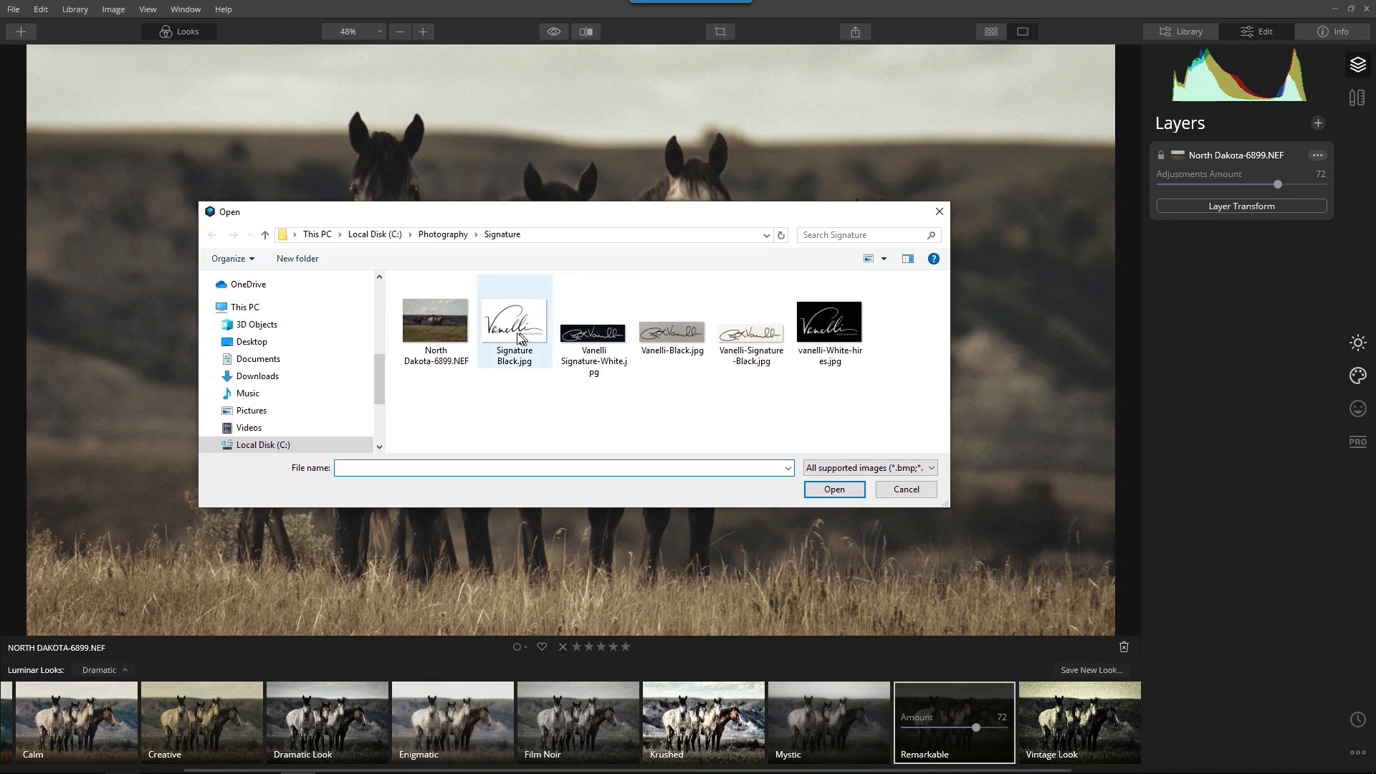
{"action": "left_click", "coordinate": [832, 490]}
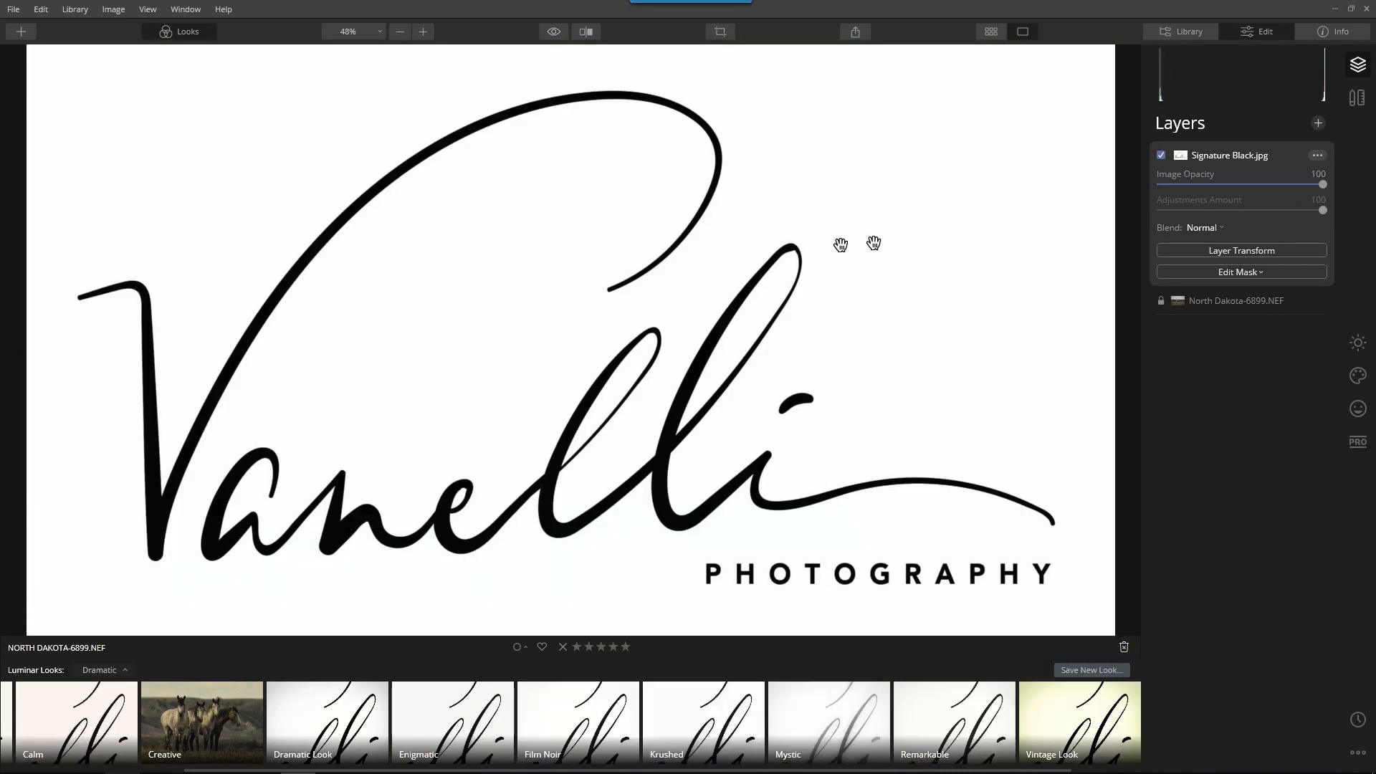
Scale the signature layer down to about 750 by 424 and place it over the grass in the photo's lower right area
{"action": "left_click", "coordinate": [1233, 248]}
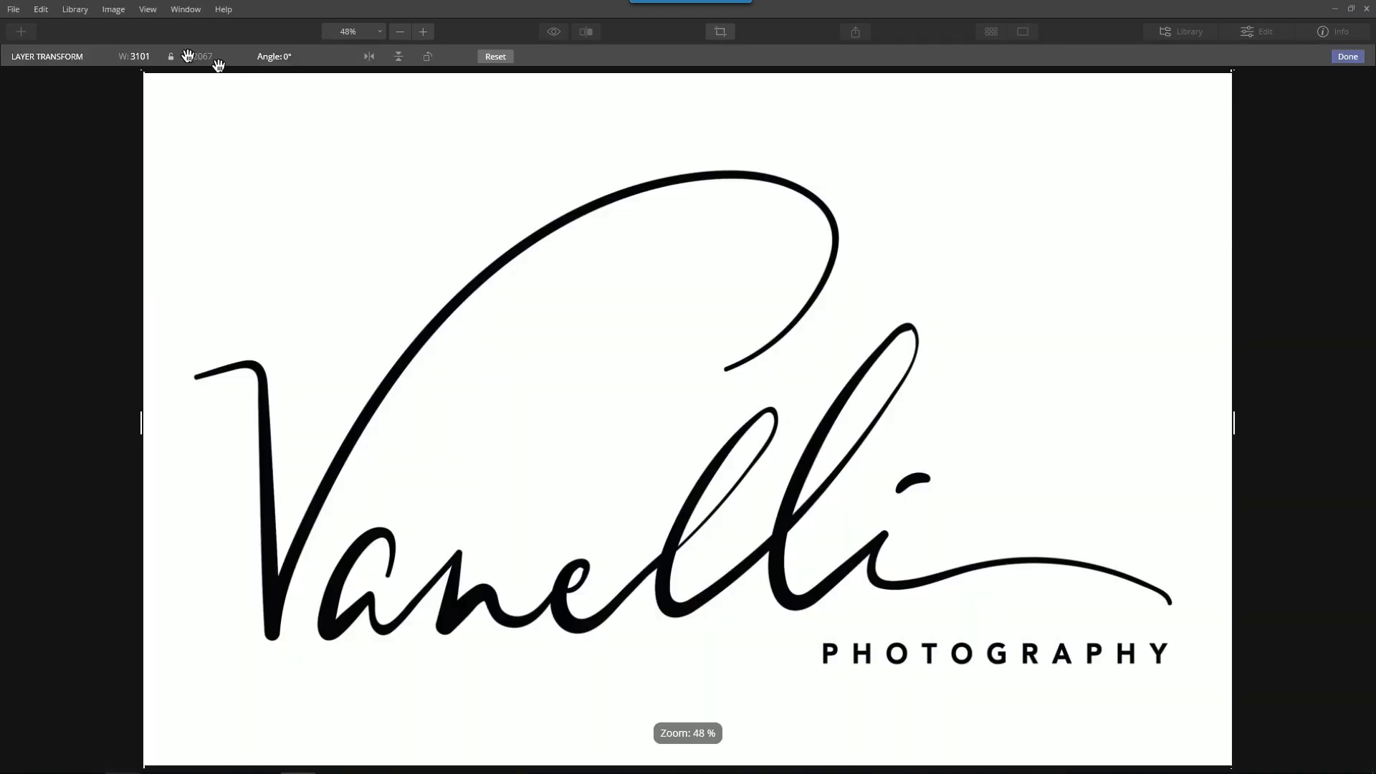
{"action": "mouse_move", "coordinate": [143, 72]}
{"action": "left_mouse_down"}
{"action": "mouse_move", "coordinate": [587, 358]}
{"action": "mouse_move", "coordinate": [697, 460]}
{"action": "mouse_move", "coordinate": [882, 572]}
{"action": "left_mouse_up"}
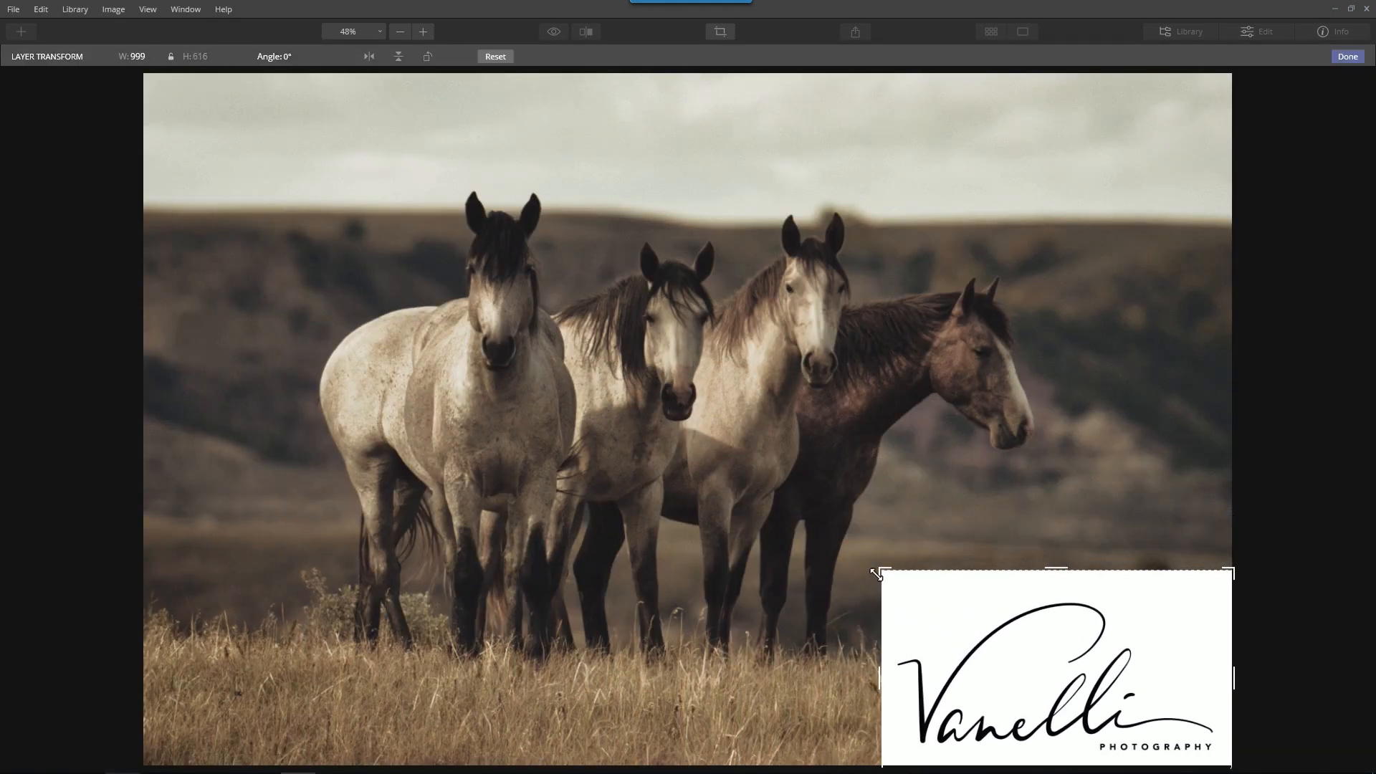
{"action": "mouse_move", "coordinate": [982, 692]}
{"action": "left_mouse_down"}
{"action": "mouse_move", "coordinate": [968, 645]}
{"action": "mouse_move", "coordinate": [976, 621]}
{"action": "mouse_move", "coordinate": [967, 628]}
{"action": "left_mouse_up"}
{"action": "mouse_move", "coordinate": [1194, 499]}
{"action": "left_mouse_down"}
{"action": "mouse_move", "coordinate": [1114, 584]}
{"action": "mouse_move", "coordinate": [1107, 560]}
{"action": "left_mouse_up"}
{"action": "mouse_move", "coordinate": [997, 631]}
{"action": "left_mouse_down"}
{"action": "mouse_move", "coordinate": [1021, 601]}
{"action": "mouse_move", "coordinate": [1016, 614]}
{"action": "left_mouse_up"}
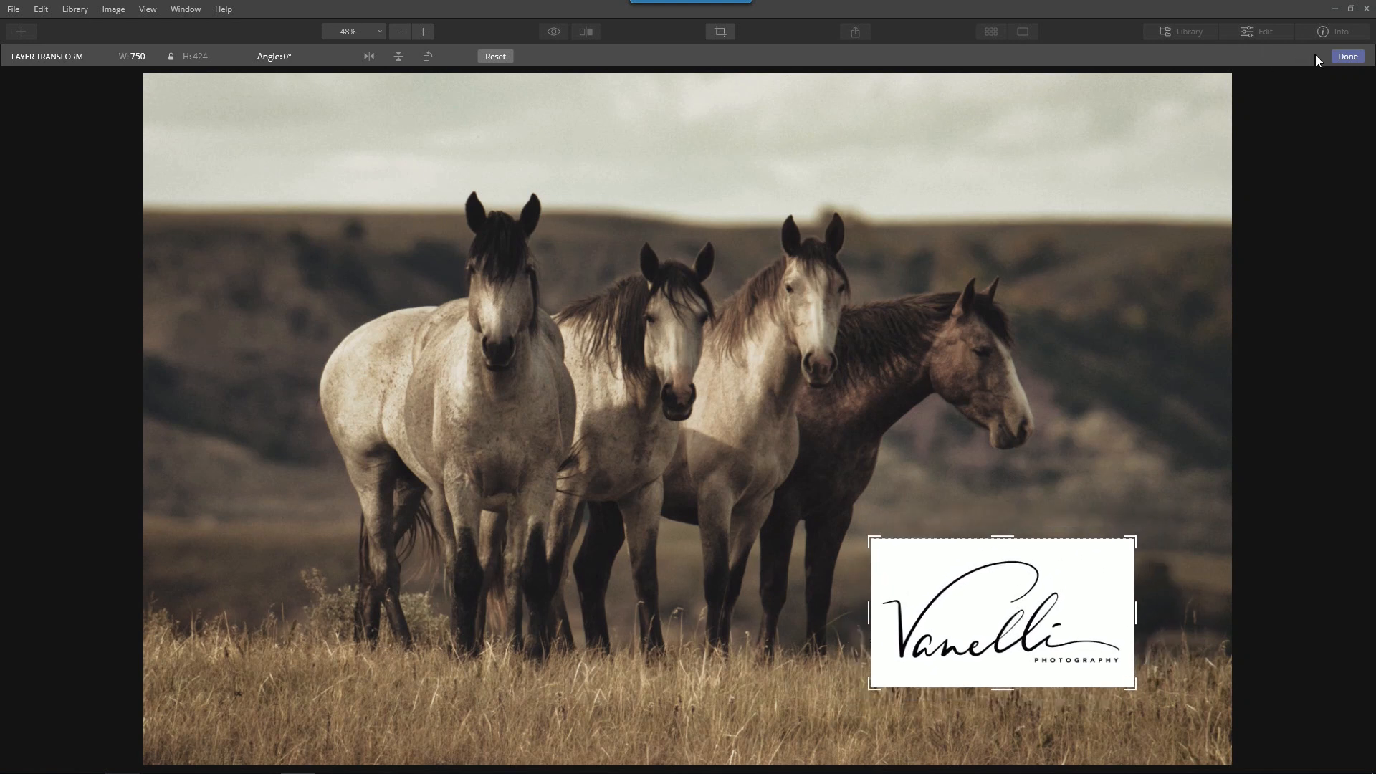
{"action": "left_click", "coordinate": [1347, 57]}
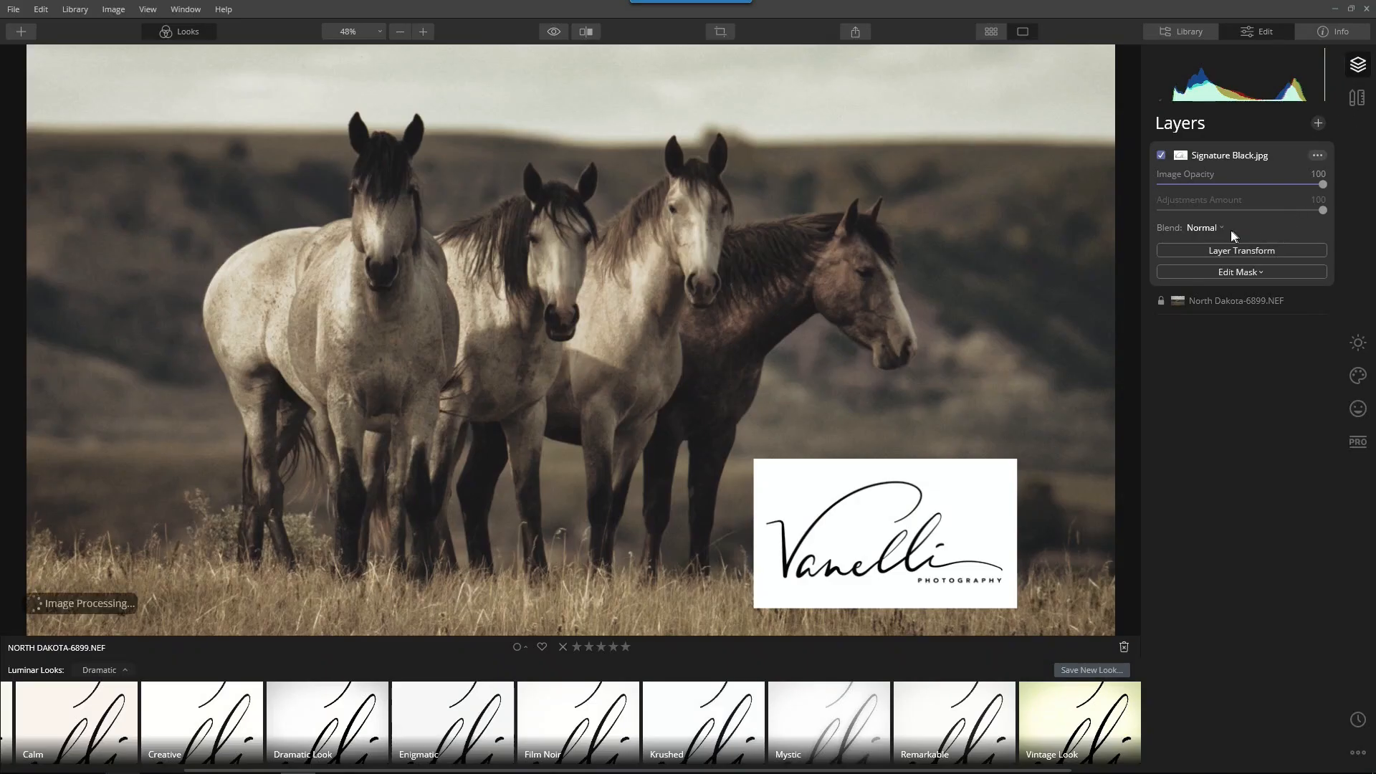
Set the signature layer's blend mode to Color Burn and hide the Looks strip
{"action": "left_click", "coordinate": [1204, 230]}
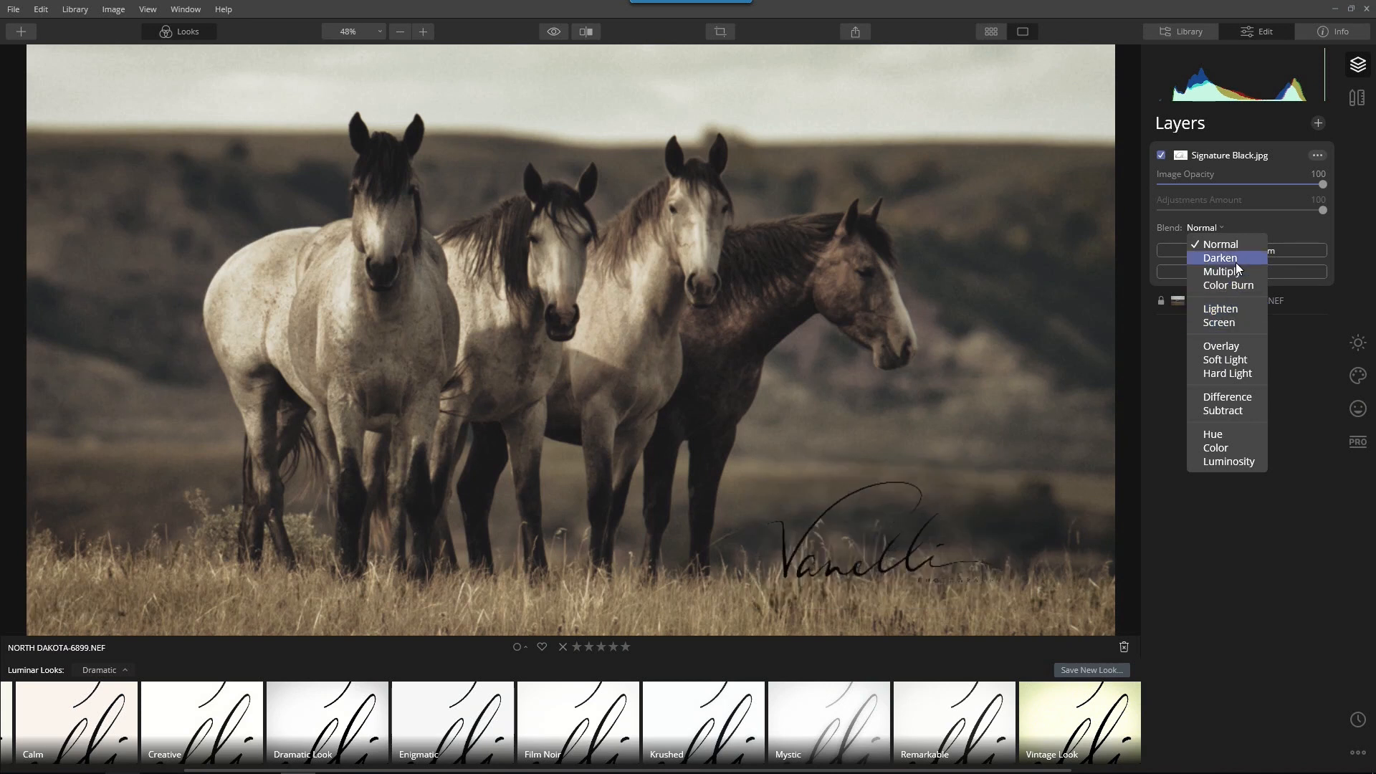
{"action": "left_click", "coordinate": [1231, 285]}
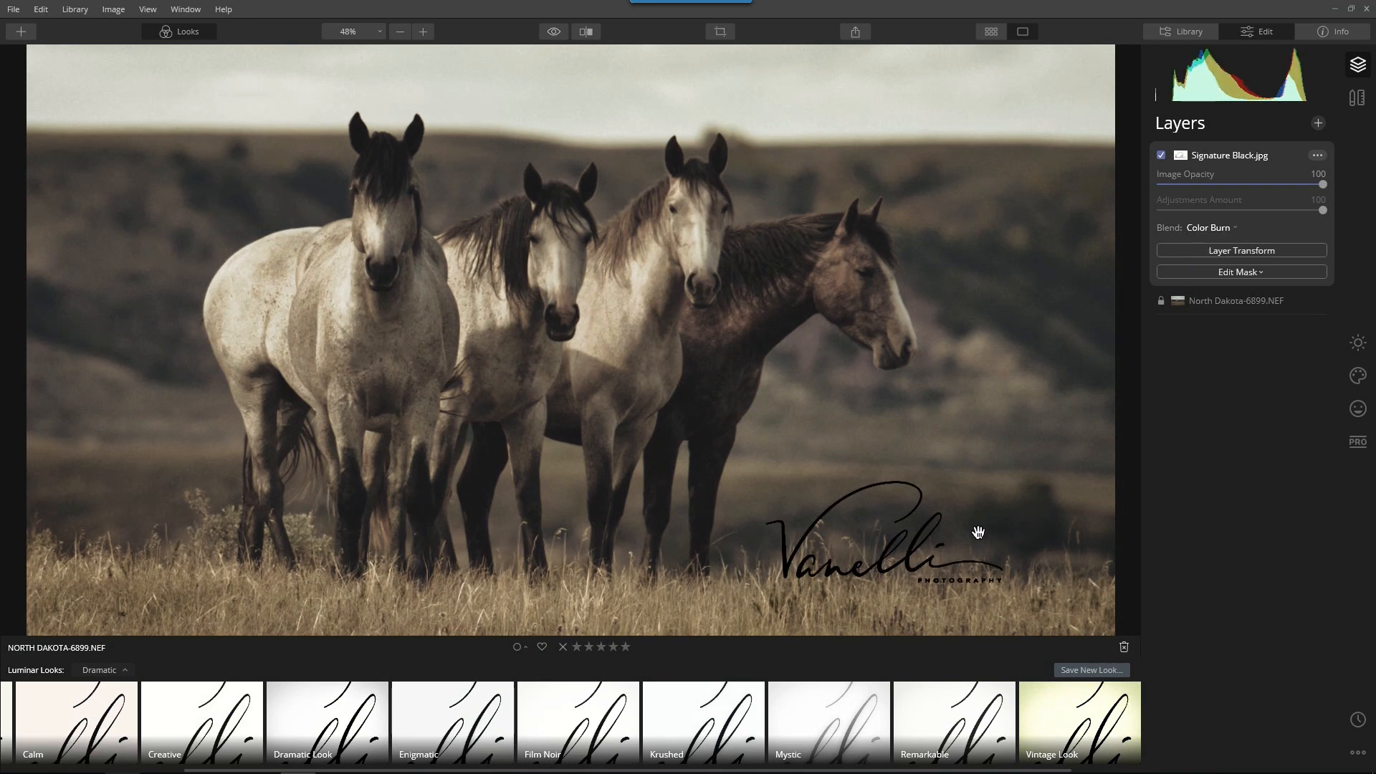
{"action": "left_click", "coordinate": [189, 32]}
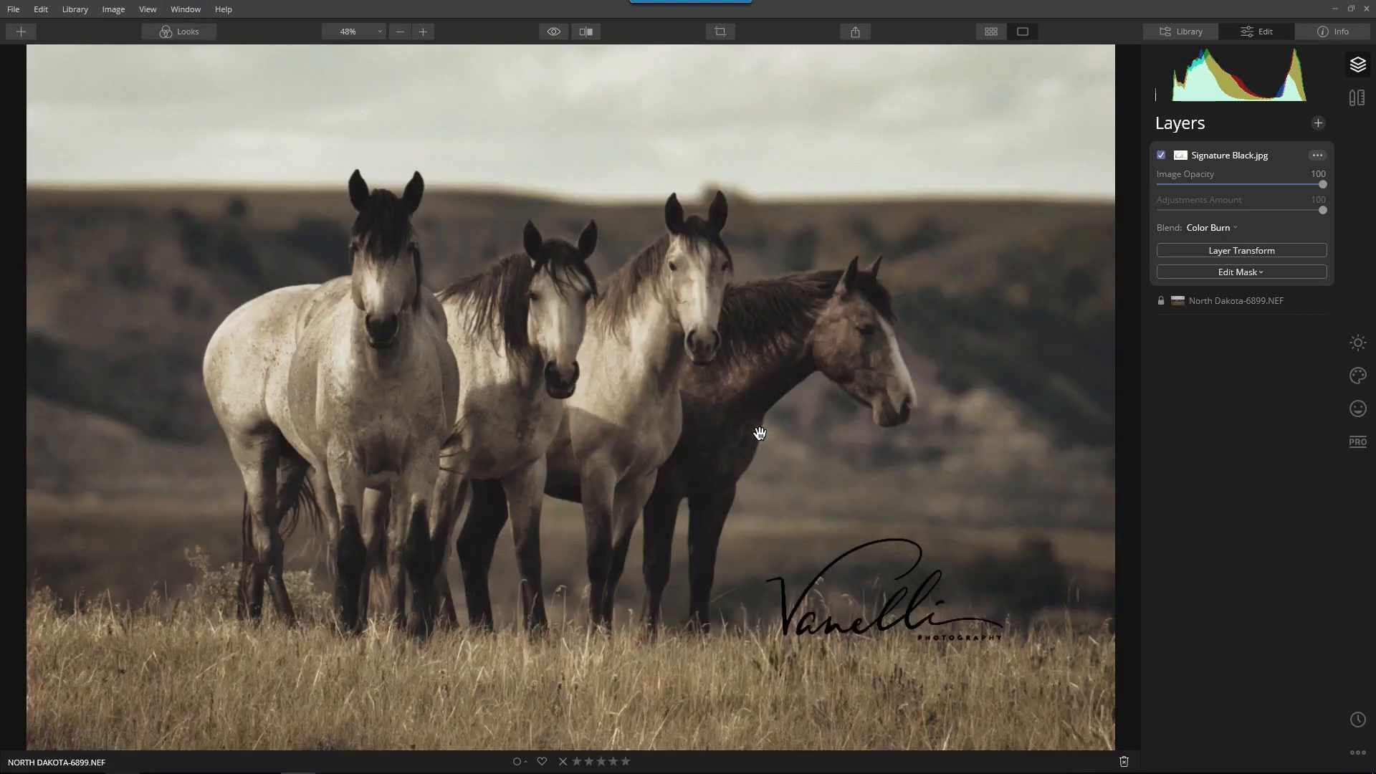